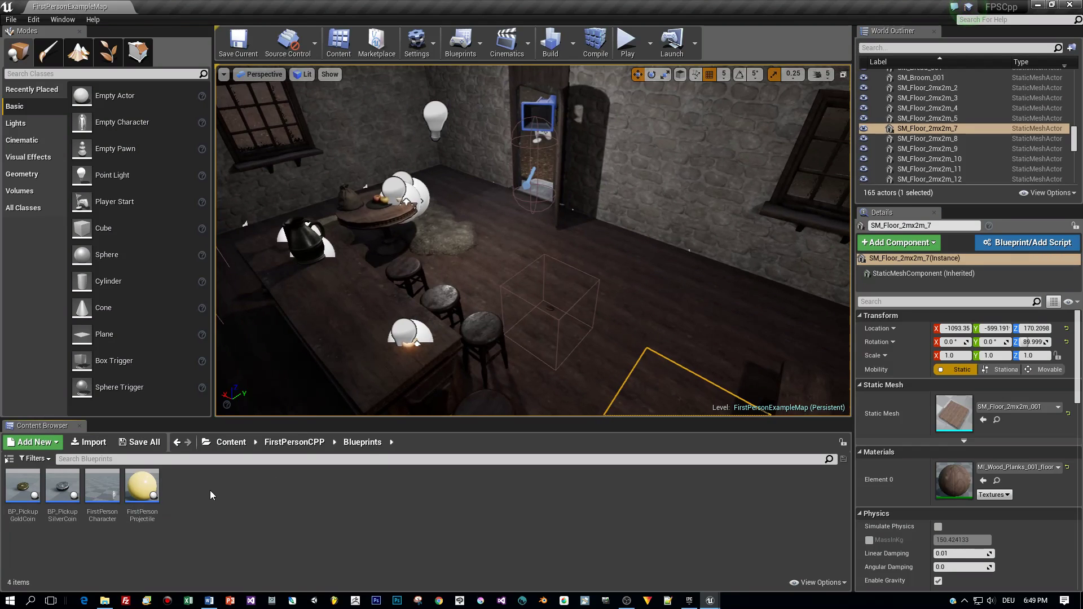
Step: Create a new folder named UI inside Blueprints and open it
{"action": "right_click", "coordinate": [210, 491]}
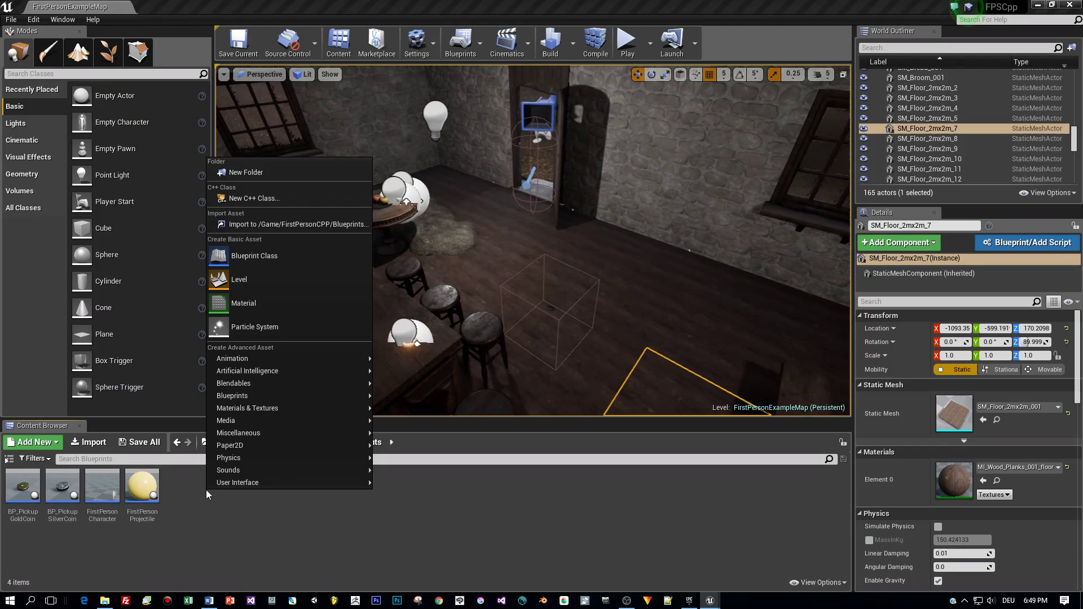
{"action": "left_click", "coordinate": [256, 173]}
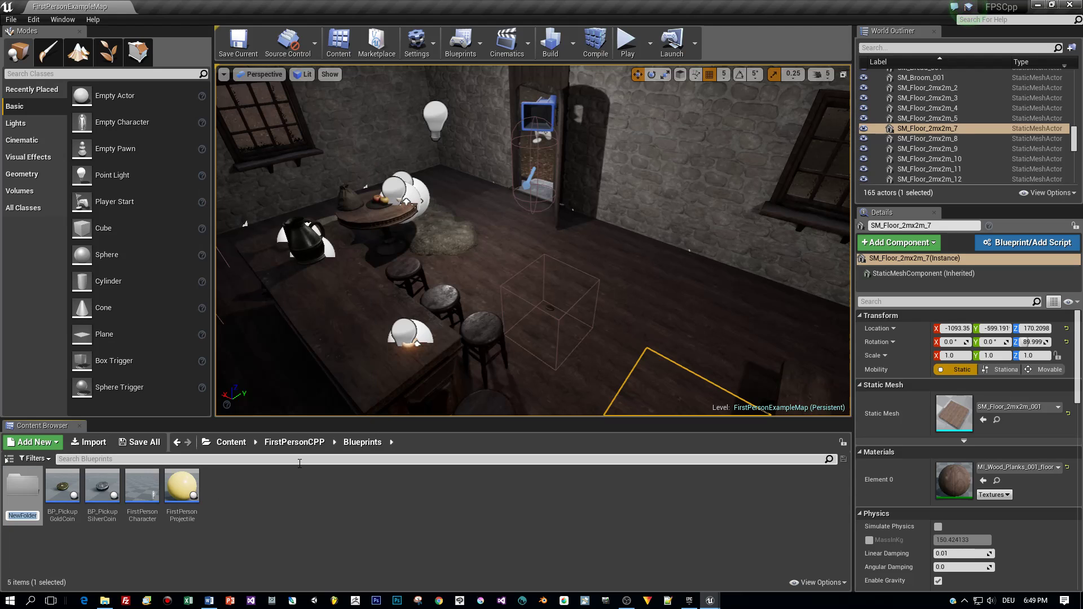
{"action": "type", "text": "UI"}
{"action": "key", "text": "Return"}
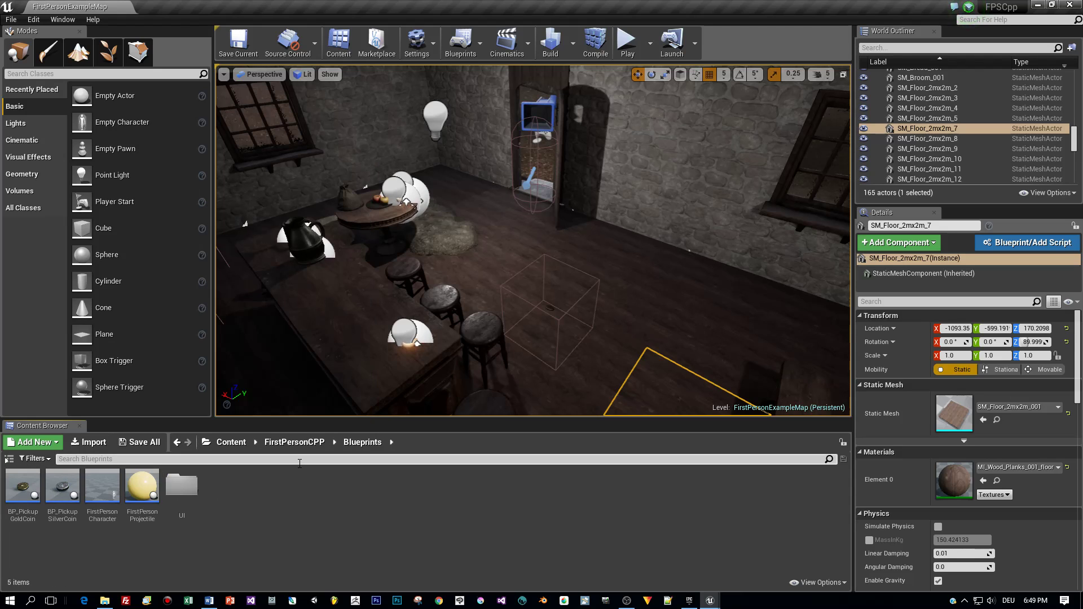
{"action": "double_click", "coordinate": [181, 486]}
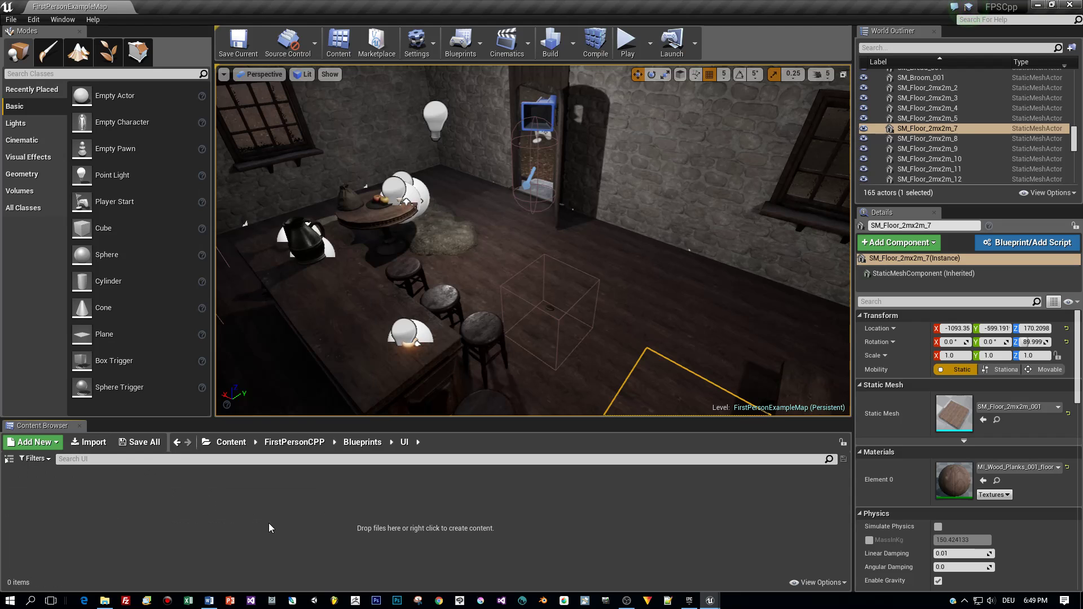
Step: Create a Widget Blueprint named Inventory in the UI folder and open it in the editor
{"action": "right_click", "coordinate": [210, 503]}
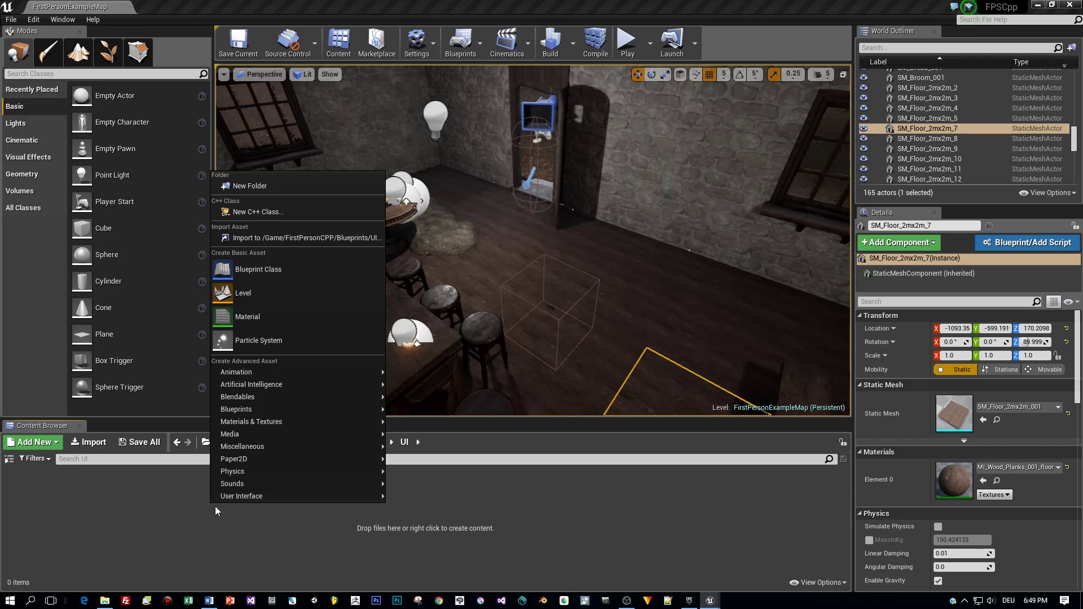
{"action": "mouse_move", "coordinate": [288, 499]}
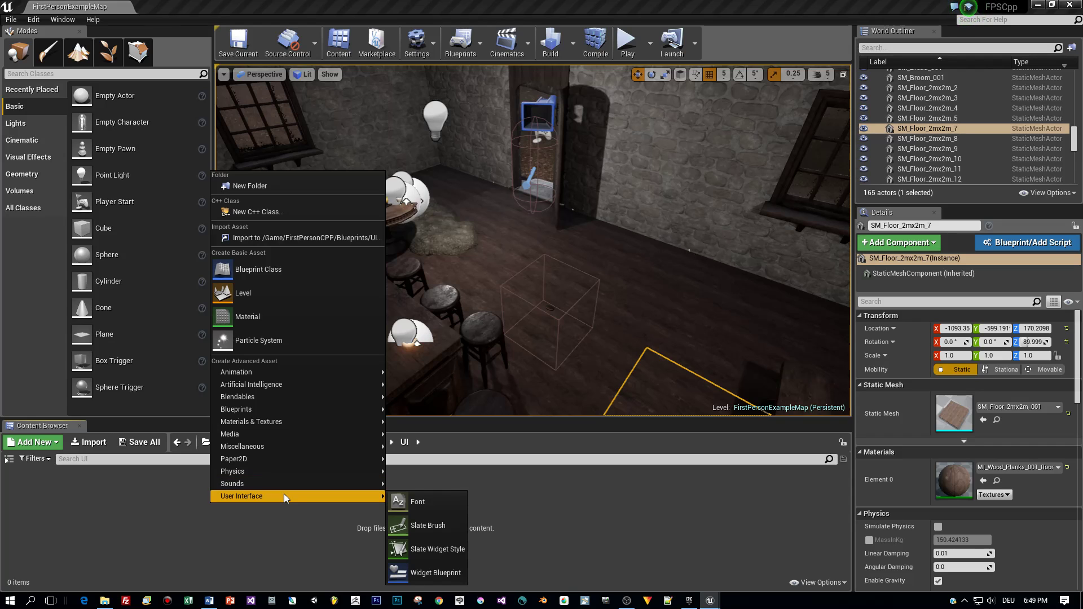
{"action": "left_click", "coordinate": [435, 573]}
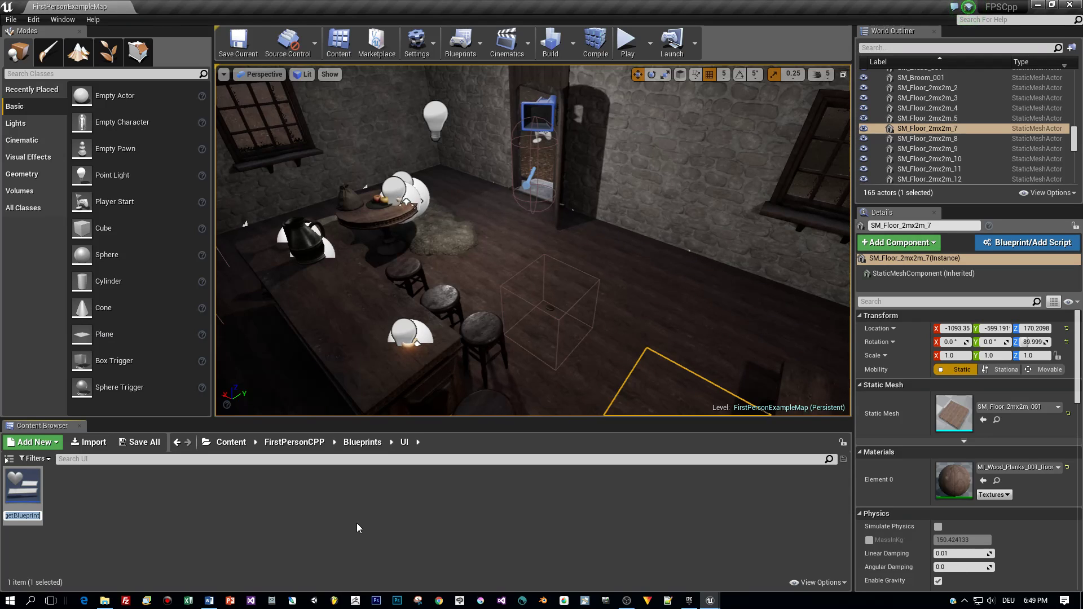
{"action": "type", "text": "Inventory"}
{"action": "key", "text": "Return"}
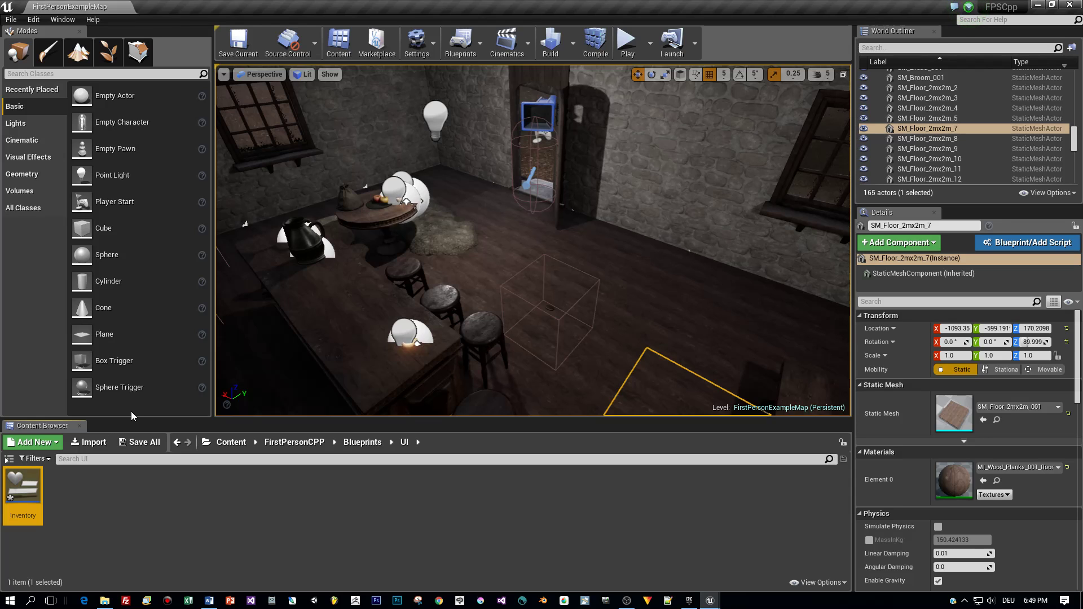
{"action": "double_click", "coordinate": [20, 488]}
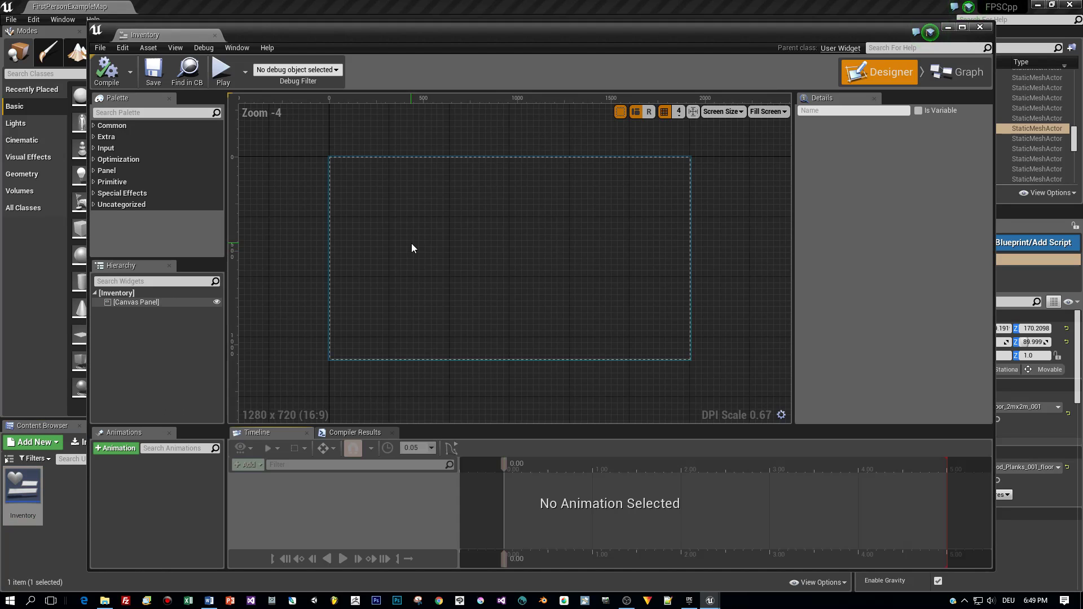
Step: Delete the default Canvas Panel, select the Inventory root, and maximize the widget editor
{"action": "scroll", "coordinate": [412, 244], "scroll_direction": "down", "scroll_amount": 1}
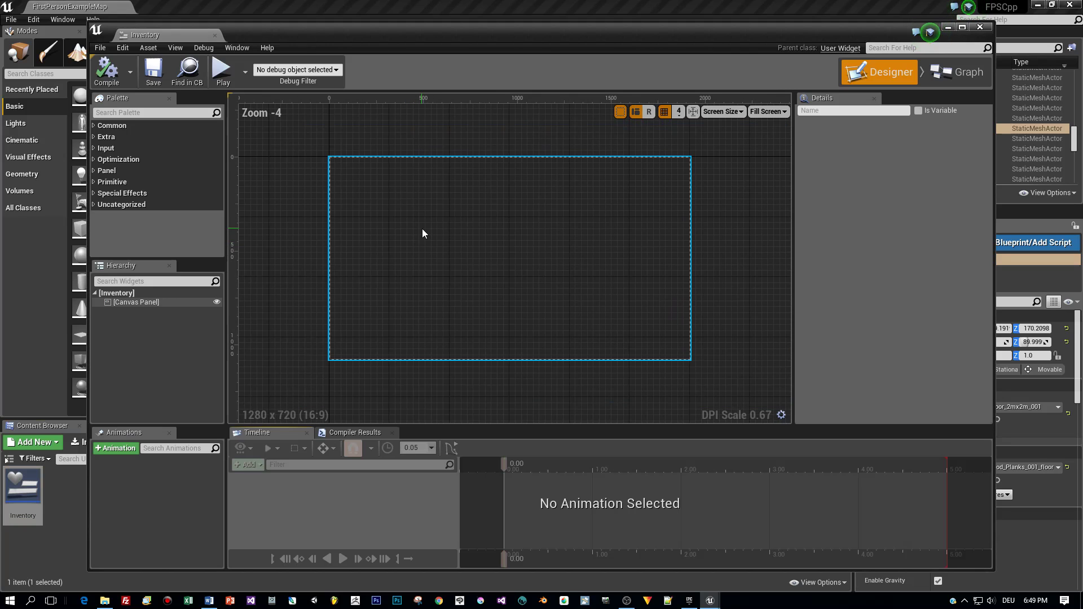
{"action": "left_click", "coordinate": [132, 301]}
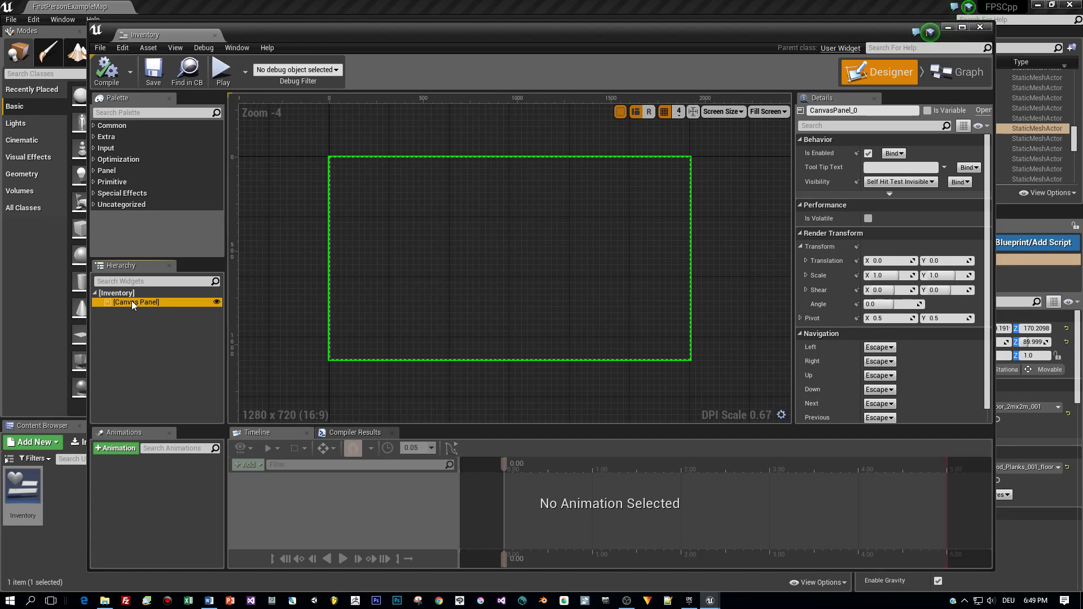
{"action": "key", "text": "Delete"}
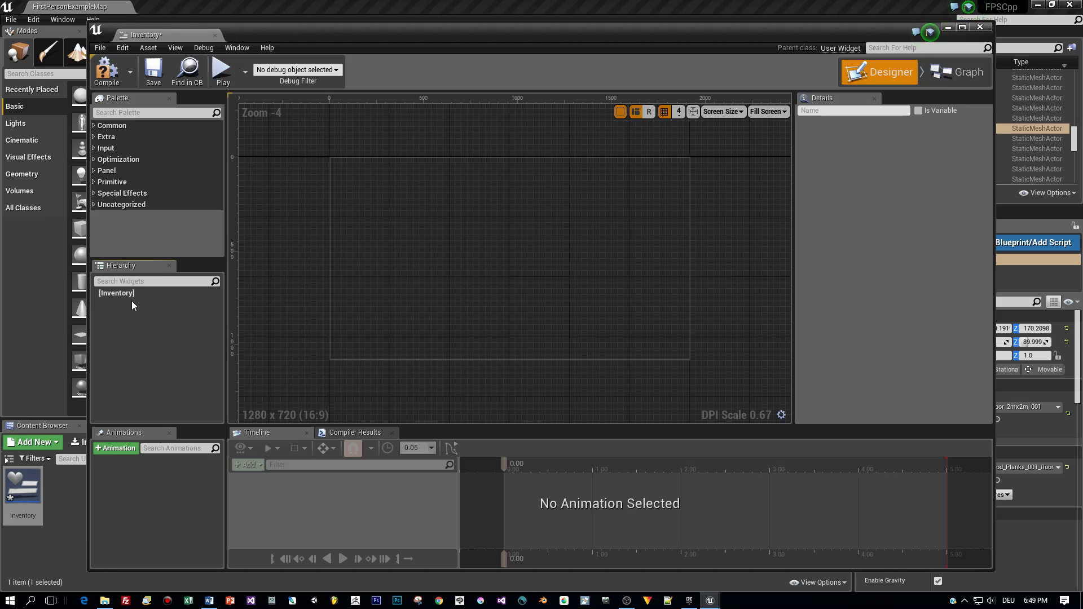
{"action": "left_click", "coordinate": [125, 293]}
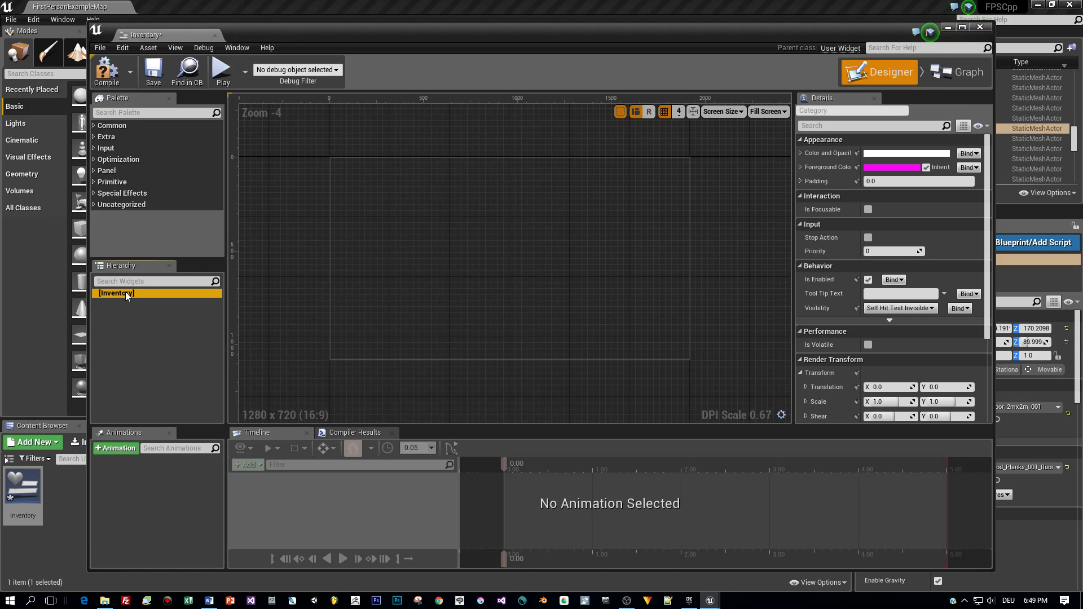
{"action": "left_click", "coordinate": [961, 27]}
{"action": "scroll", "coordinate": [364, 241], "scroll_direction": "up", "scroll_amount": 1}
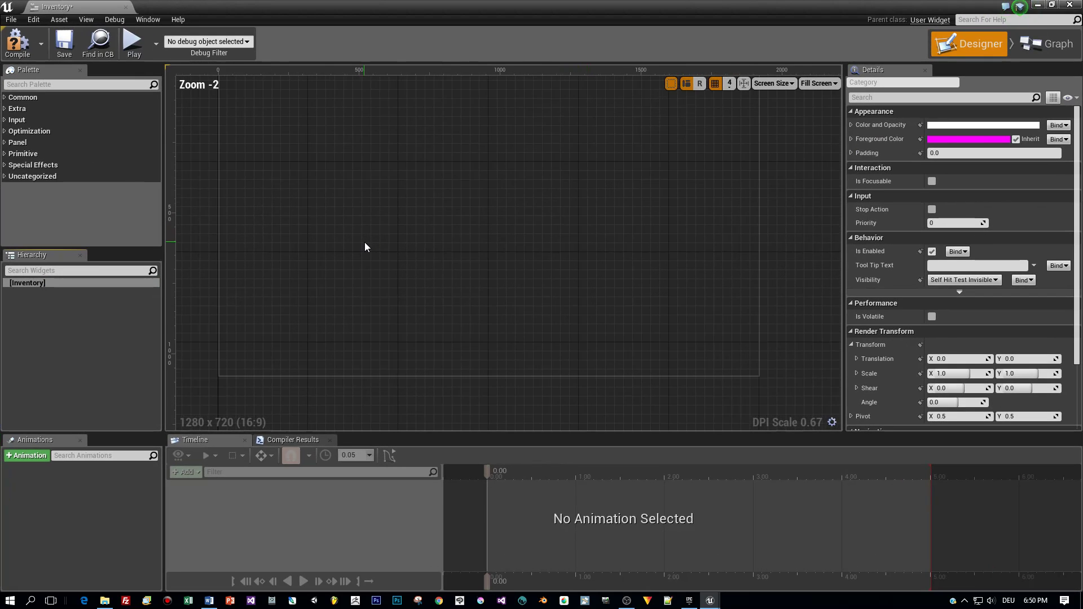
{"action": "right_click_drag", "start_coordinate": [375, 225], "coordinate": [430, 242]}
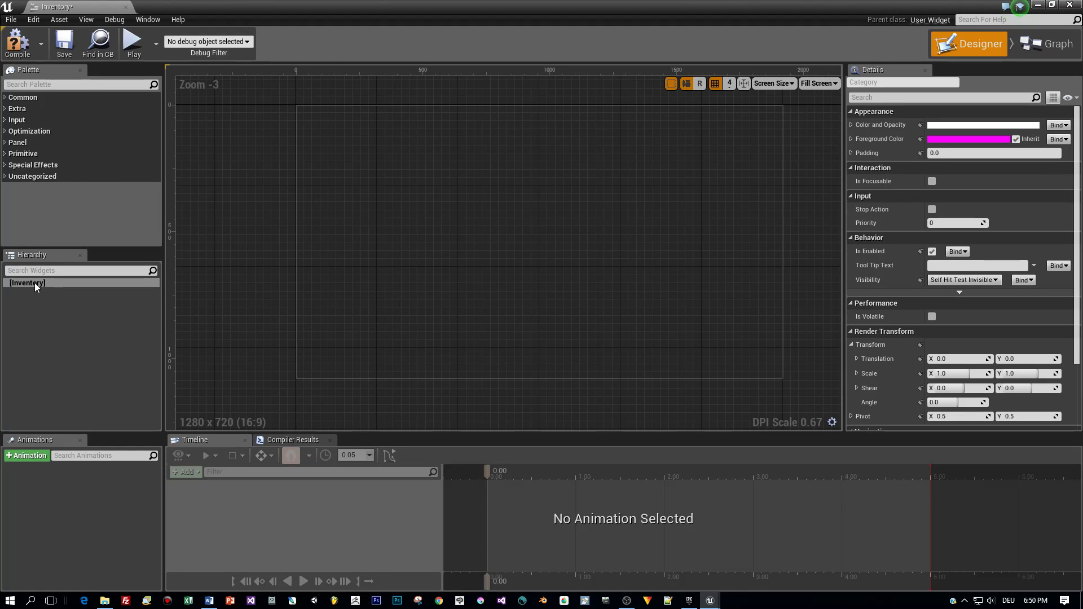
Step: Add a Border under the Inventory root and place a Size Box inside it
{"action": "left_click", "coordinate": [23, 85]}
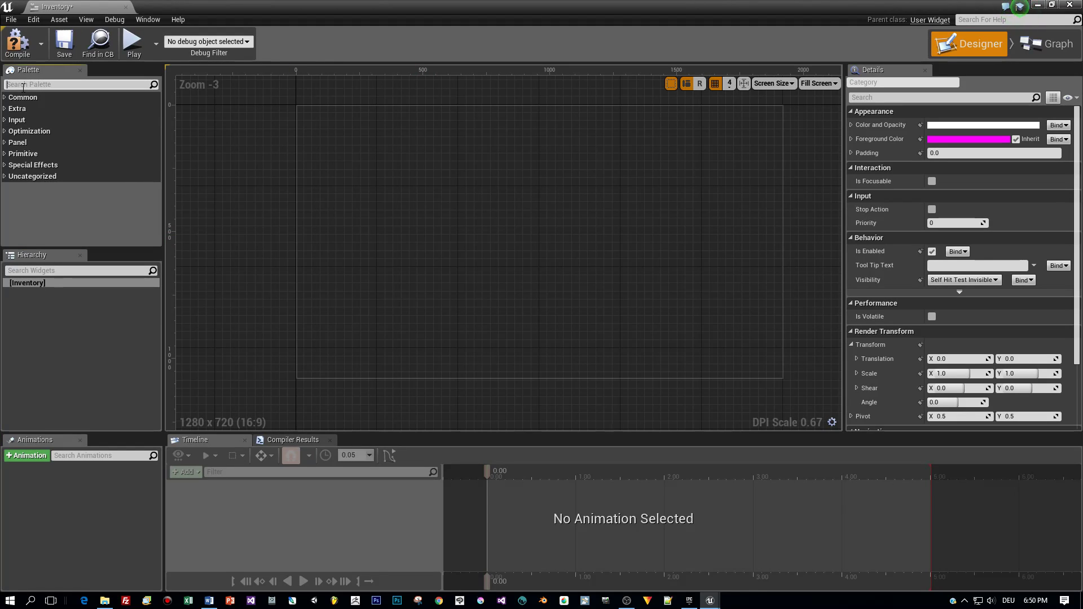
{"action": "type", "text": "border"}
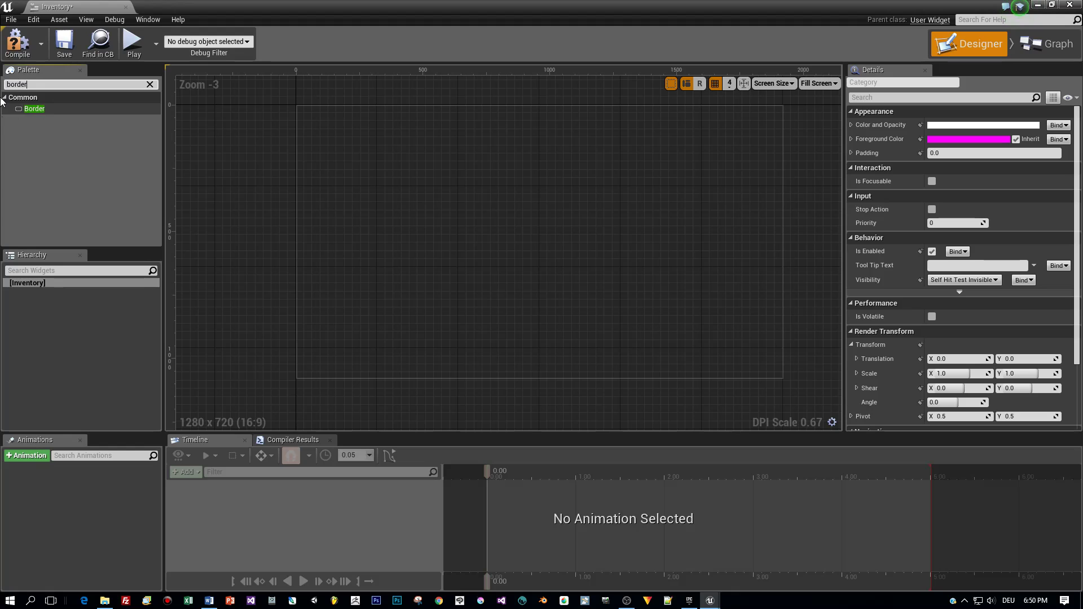
{"action": "left_click_drag", "start_coordinate": [33, 110], "coordinate": [31, 282]}
{"action": "left_click", "coordinate": [36, 291]}
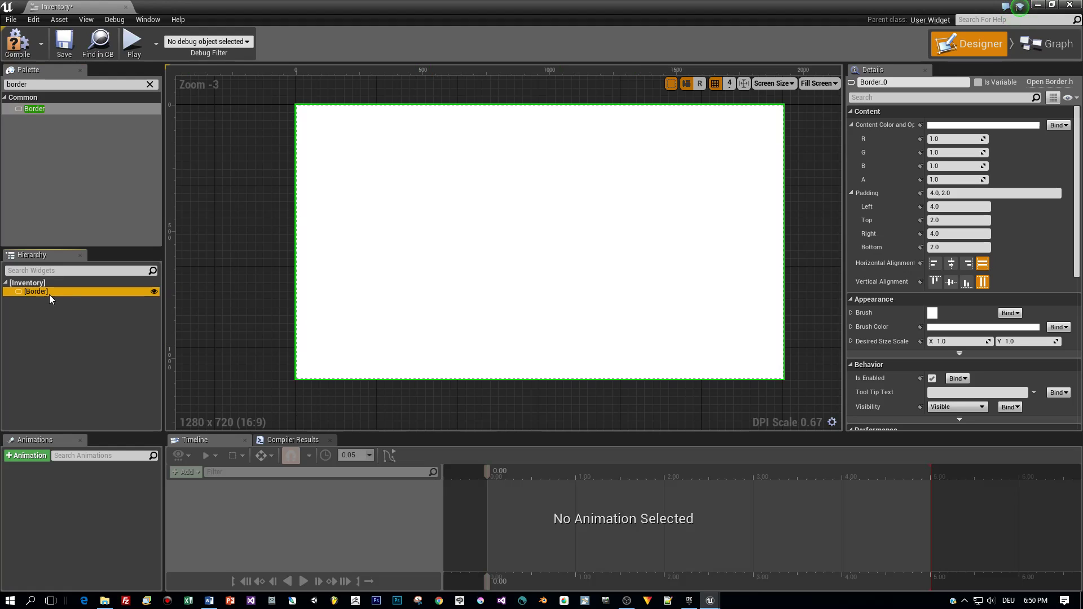
{"action": "left_click", "coordinate": [5, 84]}
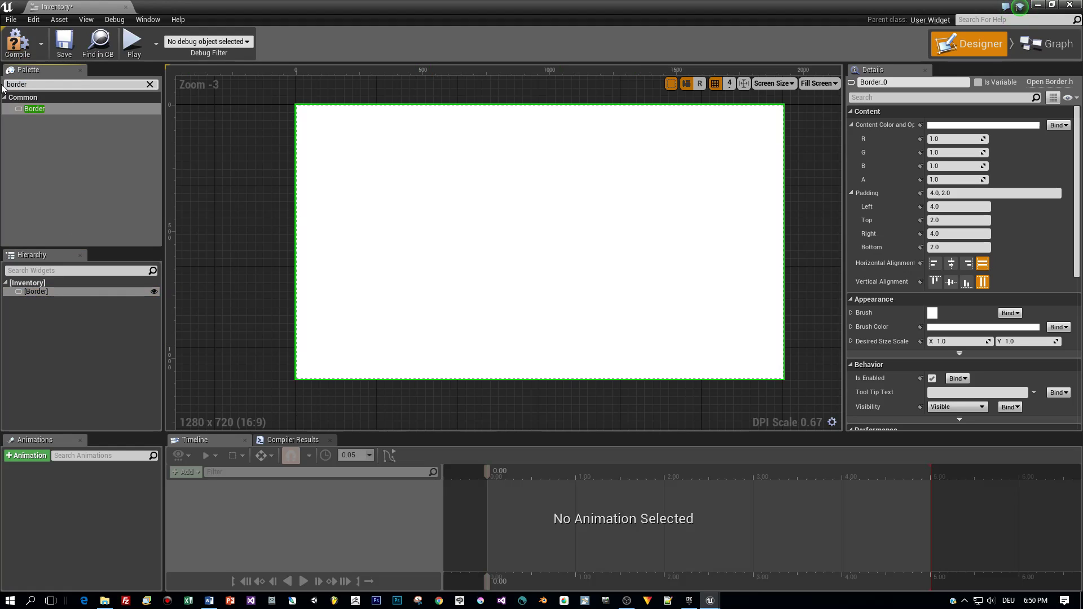
{"action": "type", "text": "size"}
{"action": "key", "text": "Delete"}
{"action": "key", "text": "Delete"}
{"action": "key", "text": "Delete"}
{"action": "key", "text": "Delete"}
{"action": "key", "text": "Delete"}
{"action": "key", "text": "Delete"}
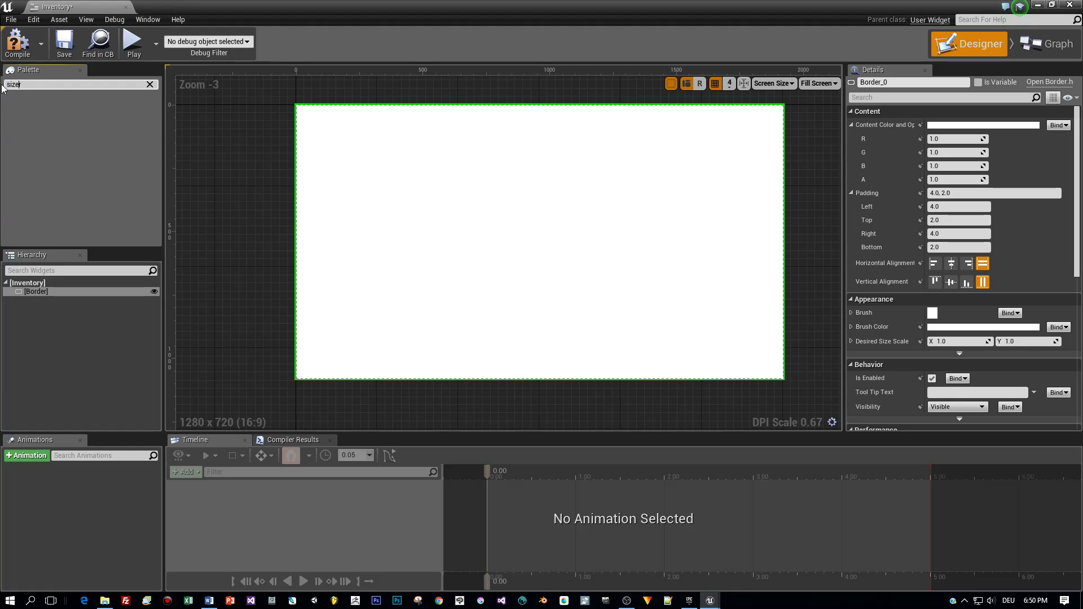
{"action": "left_click_drag", "start_coordinate": [35, 108], "coordinate": [47, 293]}
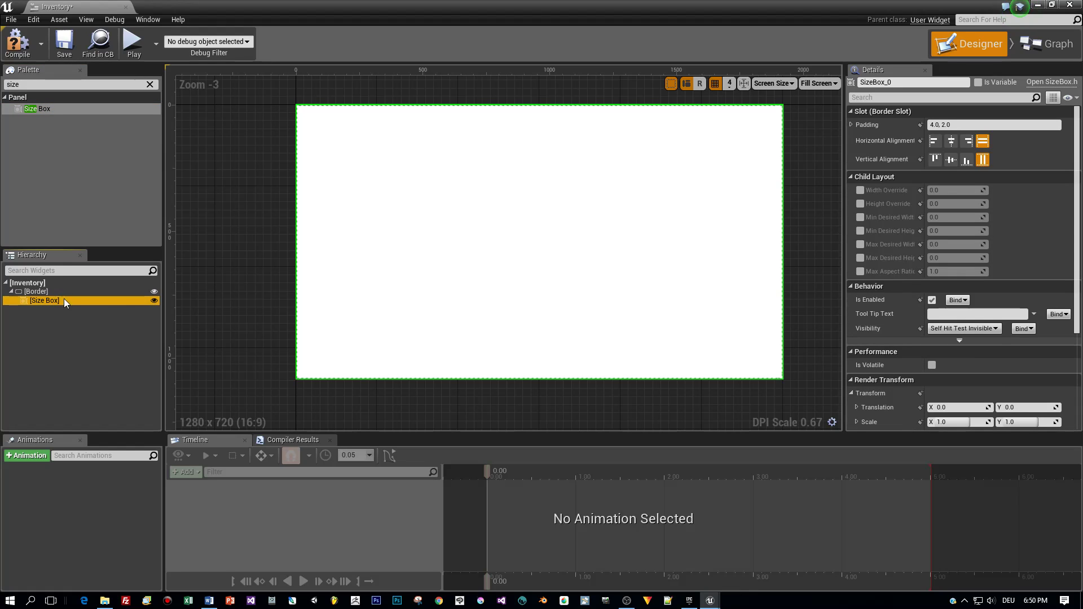
Step: Enable the Size Box width and height overrides, set to 450 and 250
{"action": "left_click", "coordinate": [860, 190]}
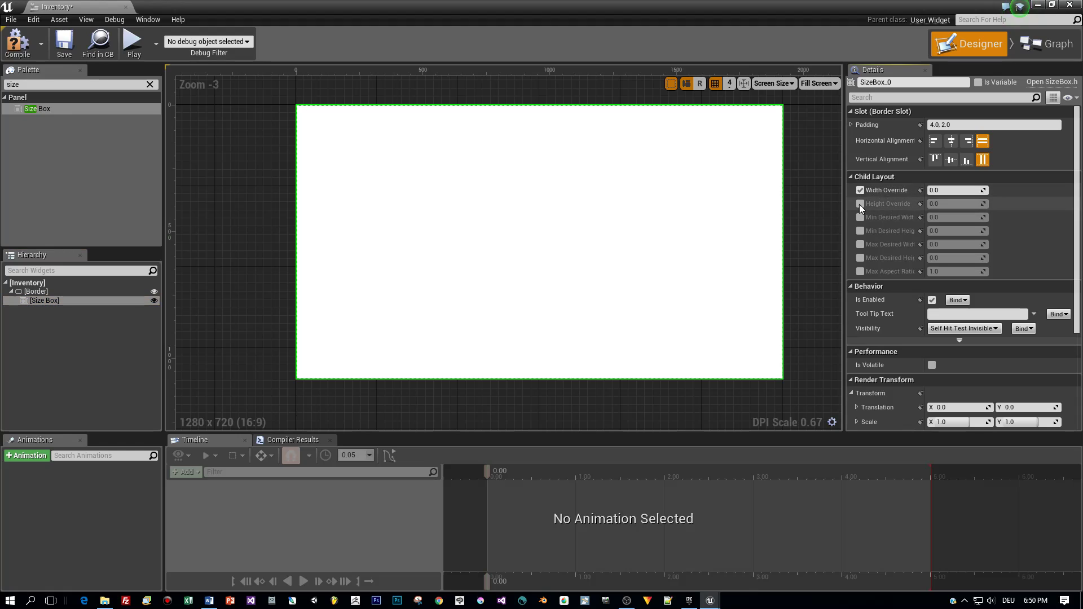
{"action": "left_click", "coordinate": [947, 189]}
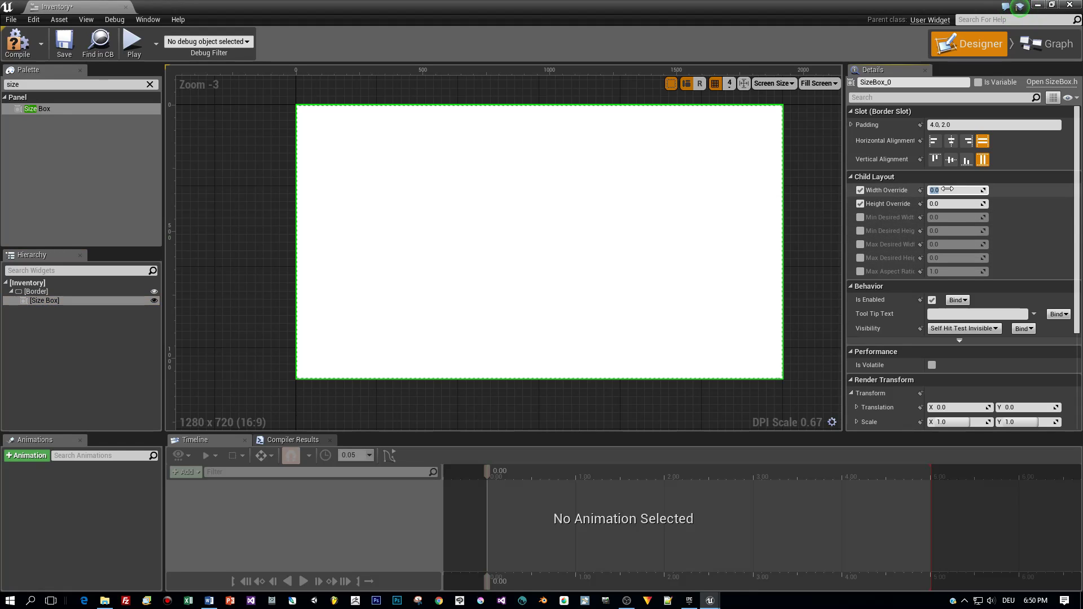
{"action": "type", "text": "45"}
{"action": "key", "text": "Tab"}
{"action": "type", "text": "2"}
{"action": "key", "text": "Tab"}
{"action": "left_click", "coordinate": [821, 84]}
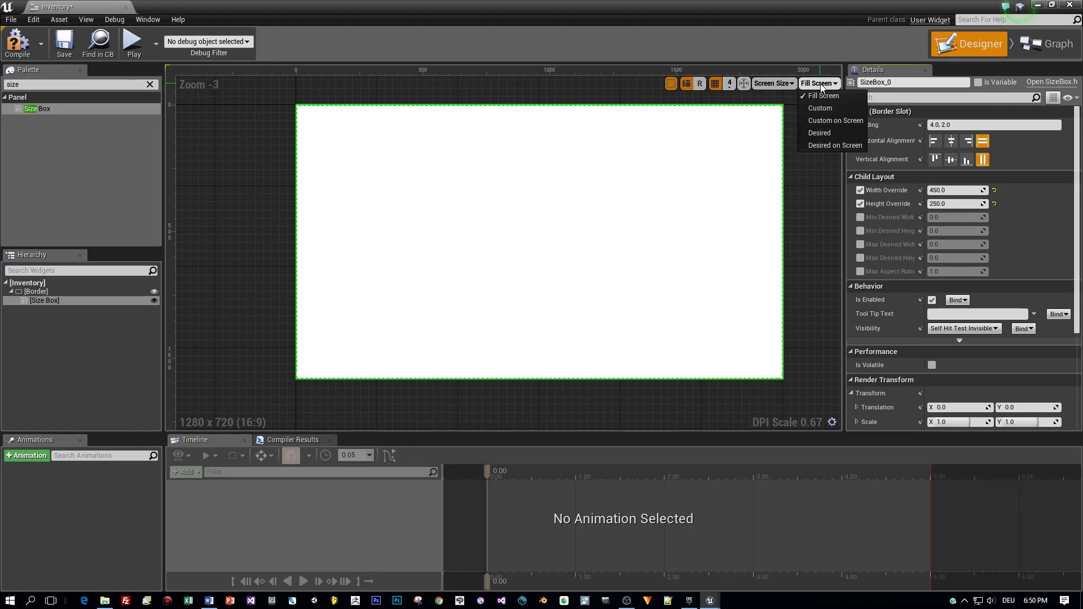
Step: Preview the widget at its desired size and change the Size Box width override to 500
{"action": "left_click", "coordinate": [828, 146]}
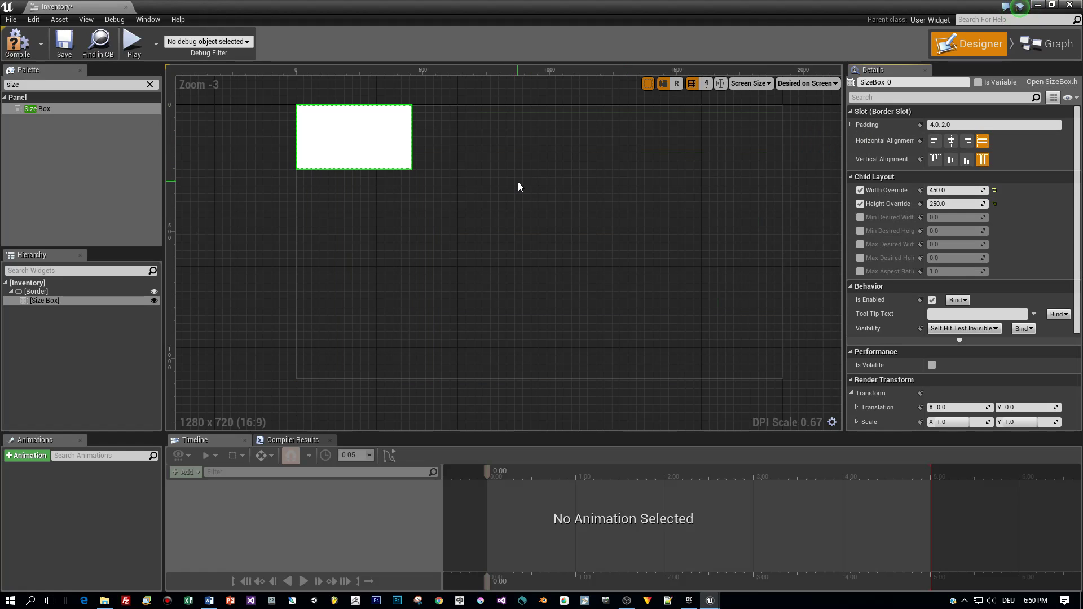
{"action": "scroll", "coordinate": [518, 181], "scroll_direction": "up", "scroll_amount": 1}
{"action": "right_click_drag", "start_coordinate": [505, 162], "coordinate": [628, 227]}
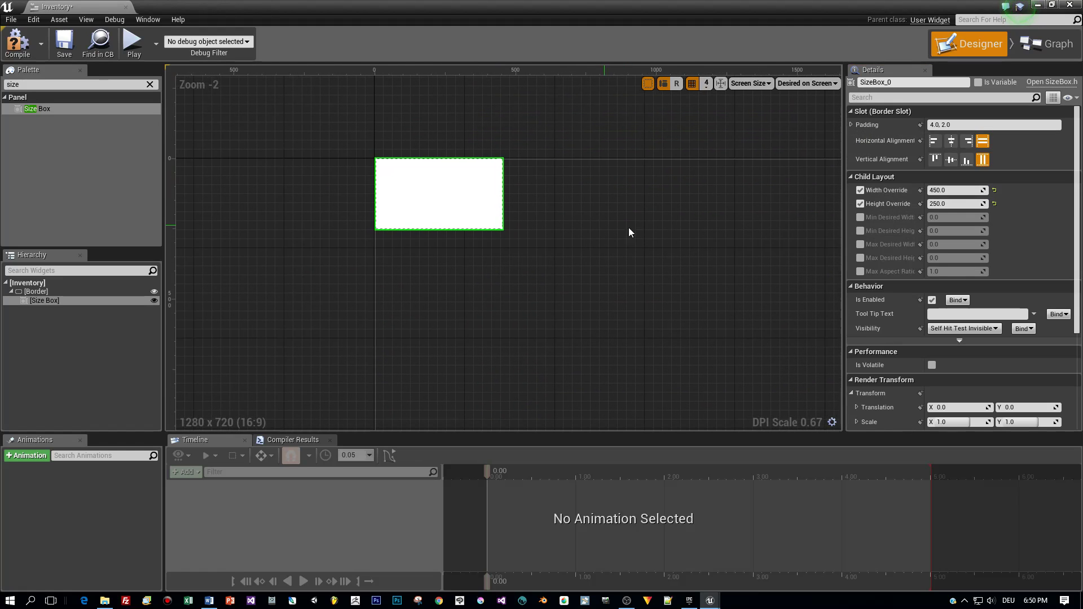
{"action": "left_click", "coordinate": [951, 190]}
{"action": "type", "text": "50"}
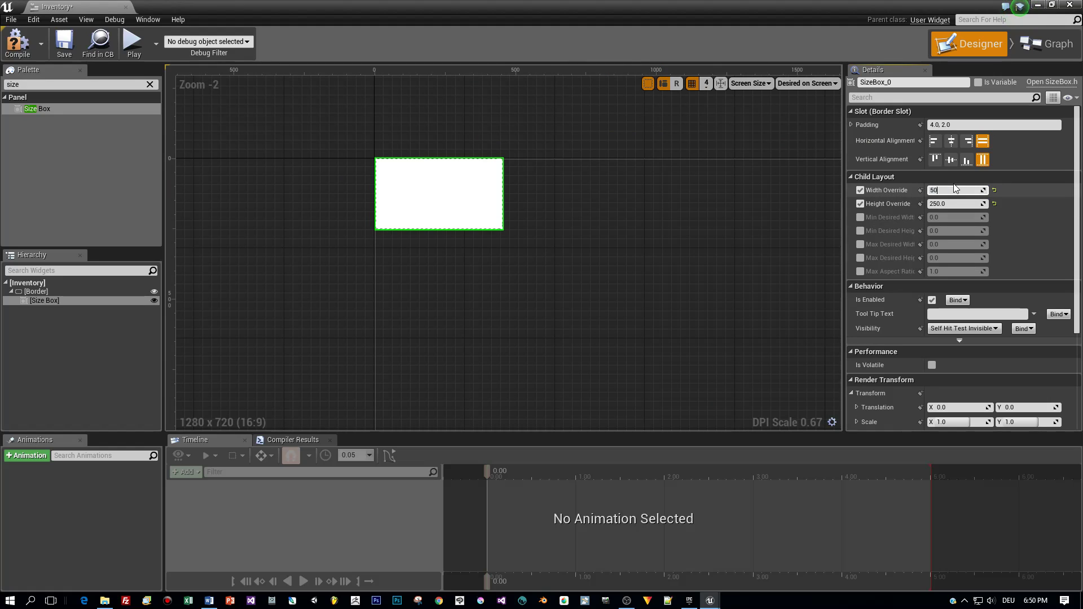
{"action": "key", "text": "Return"}
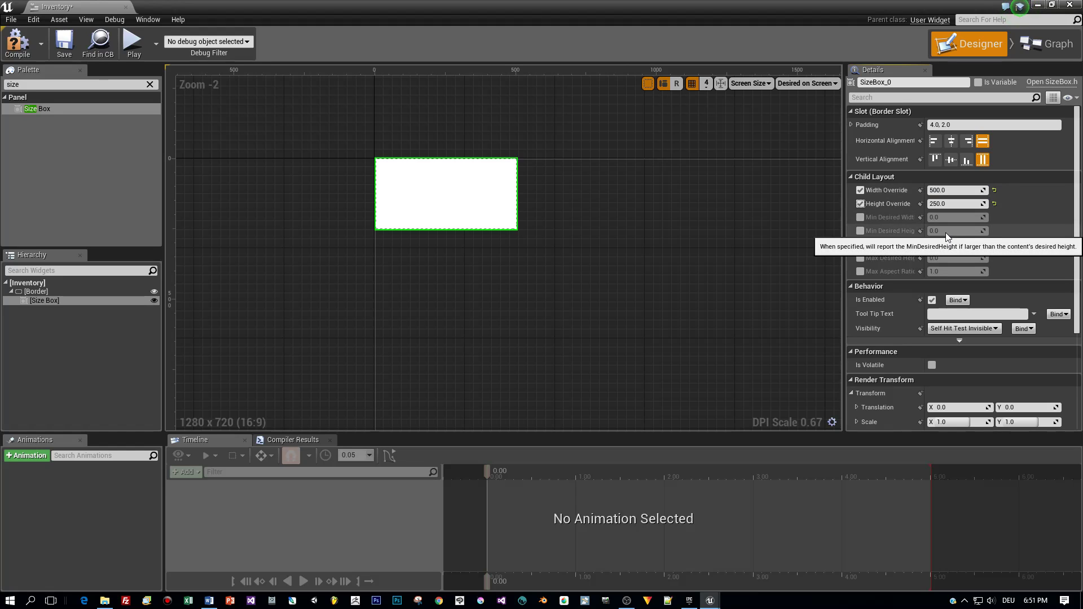
Step: Place a Vertical Box inside the Size Box
{"action": "right_click", "coordinate": [51, 302]}
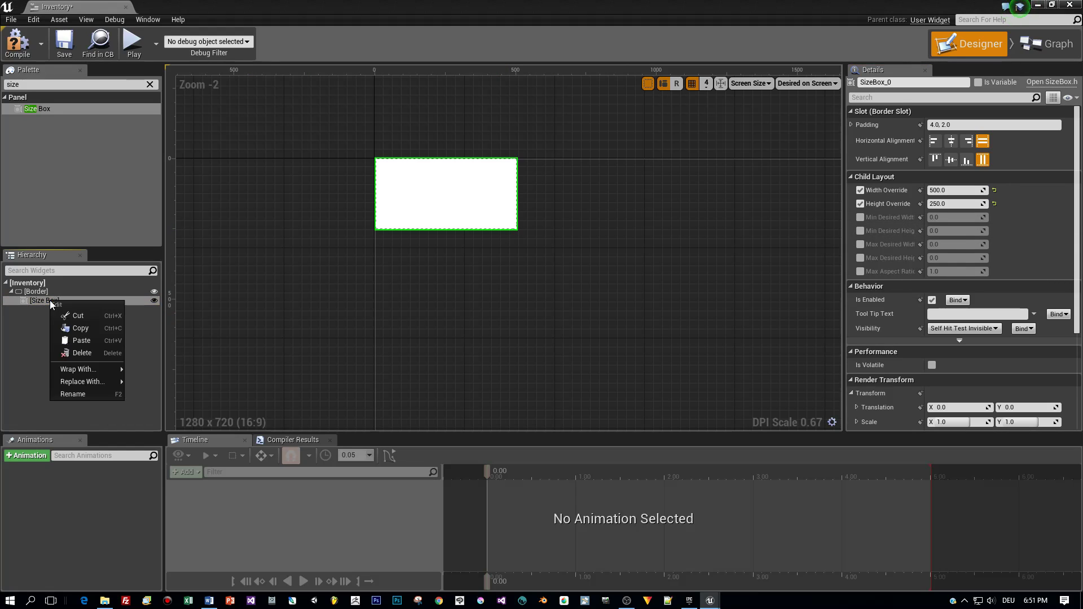
{"action": "left_click", "coordinate": [29, 85]}
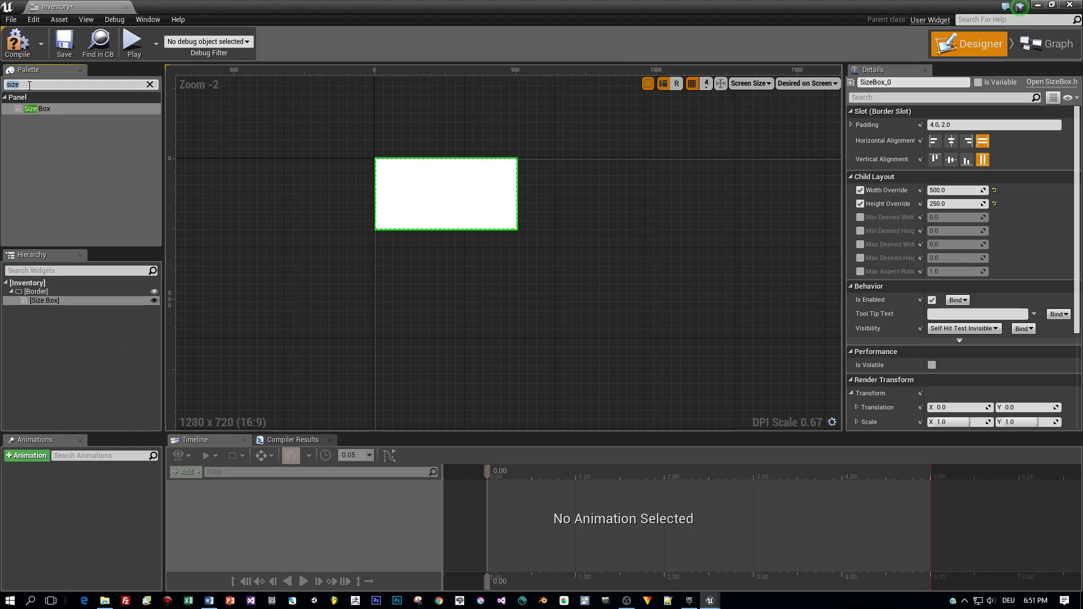
{"action": "type", "text": "verti"}
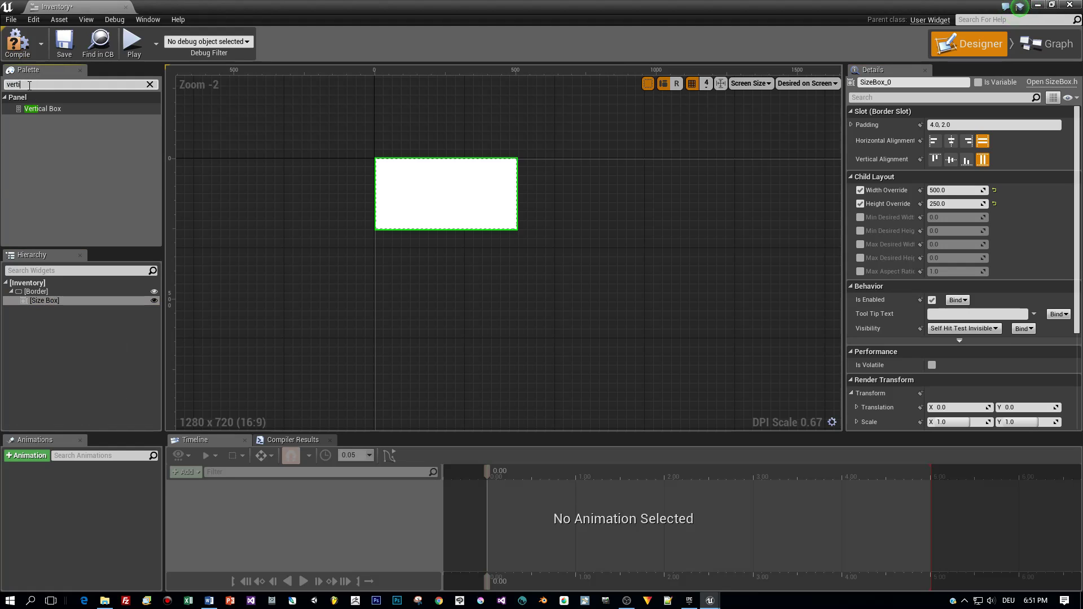
{"action": "left_click_drag", "start_coordinate": [56, 107], "coordinate": [61, 302]}
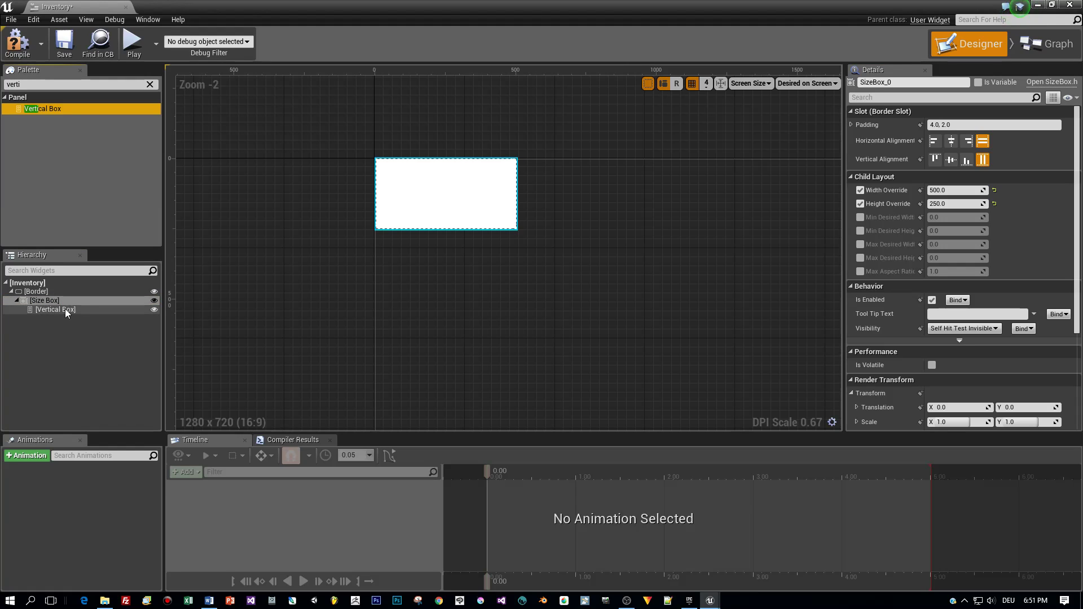
{"action": "left_click", "coordinate": [65, 309]}
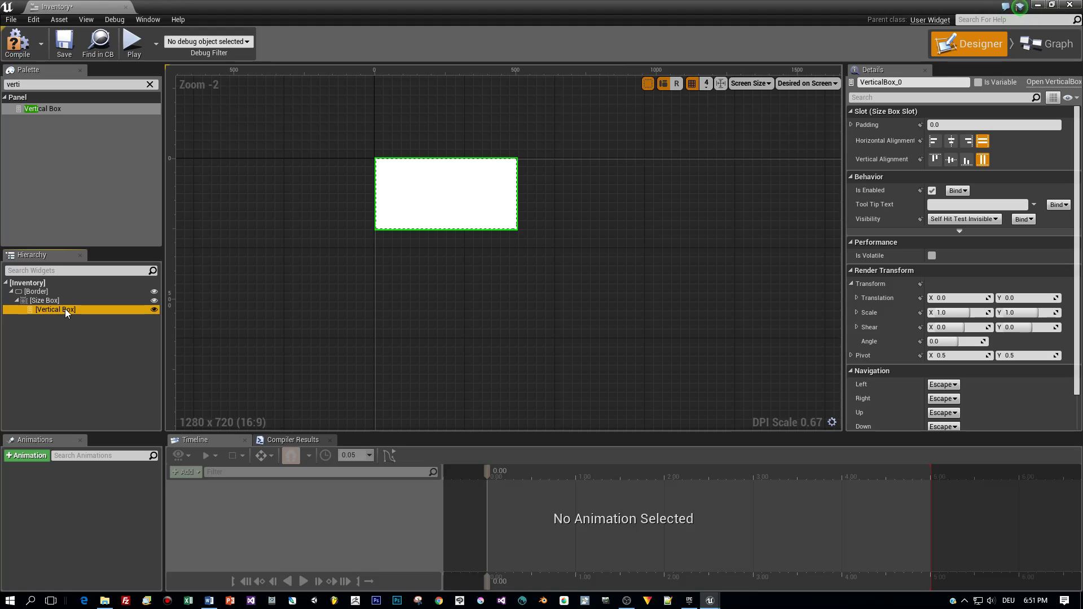
{"action": "left_click", "coordinate": [38, 291]}
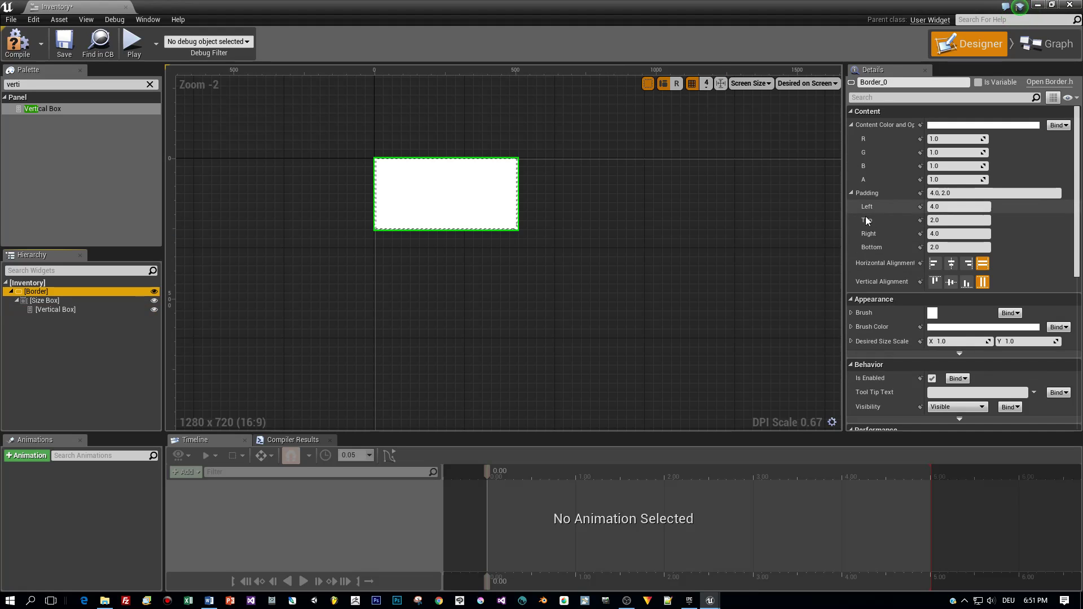
Step: Set the outer Border's brush colour to translucent dark grey (0.145, alpha 0.76)
{"action": "left_click", "coordinate": [956, 327]}
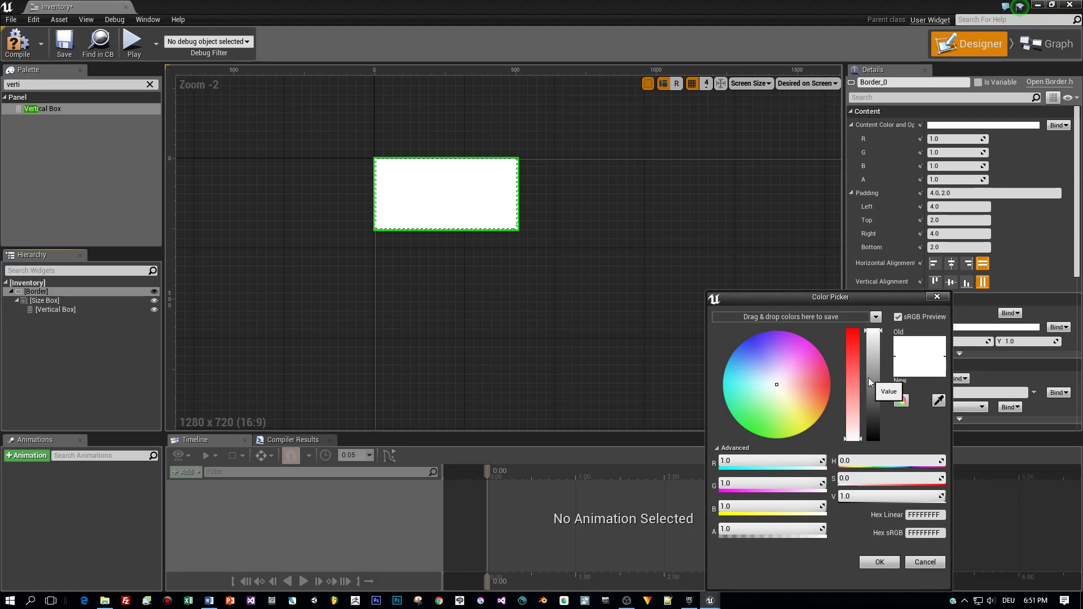
{"action": "left_click_drag", "start_coordinate": [868, 377], "coordinate": [869, 441]}
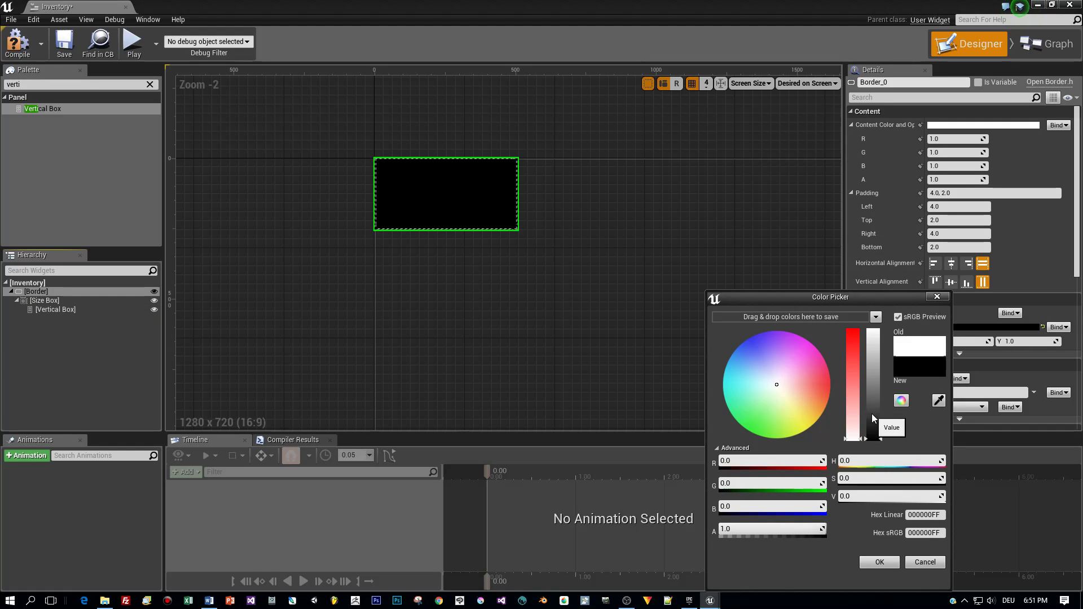
{"action": "left_click_drag", "start_coordinate": [871, 413], "coordinate": [872, 422]}
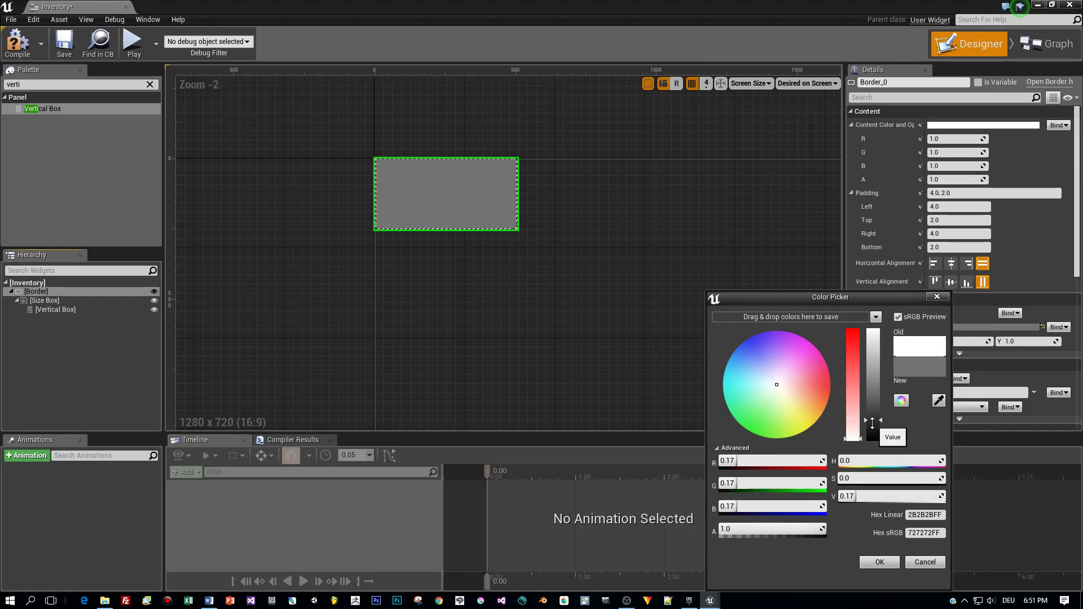
{"action": "left_click_drag", "start_coordinate": [871, 422], "coordinate": [871, 423]}
{"action": "left_click_drag", "start_coordinate": [822, 528], "coordinate": [800, 529]}
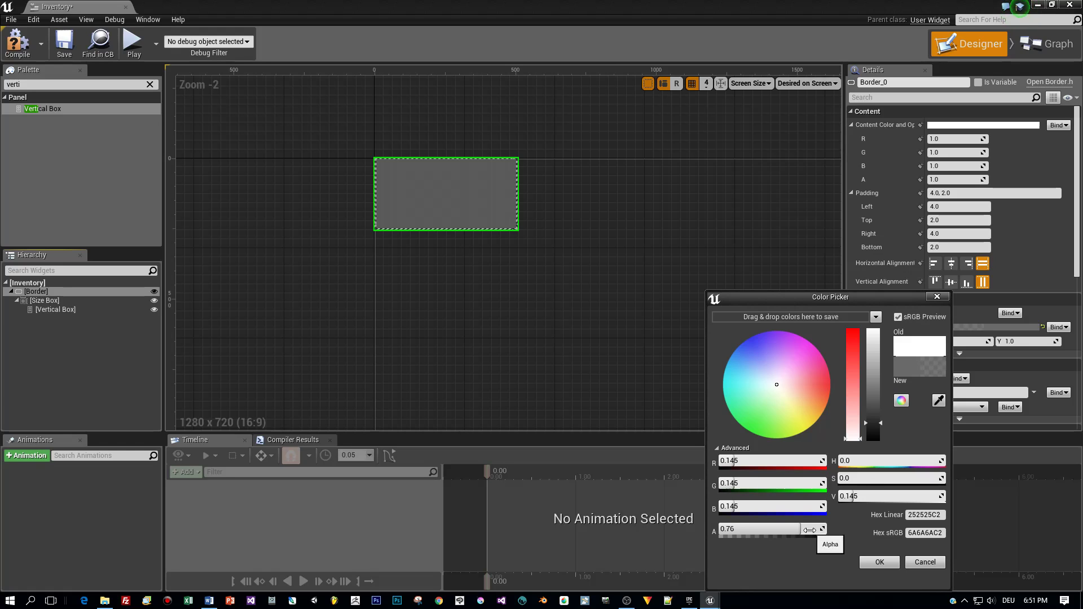
{"action": "left_click", "coordinate": [62, 309]}
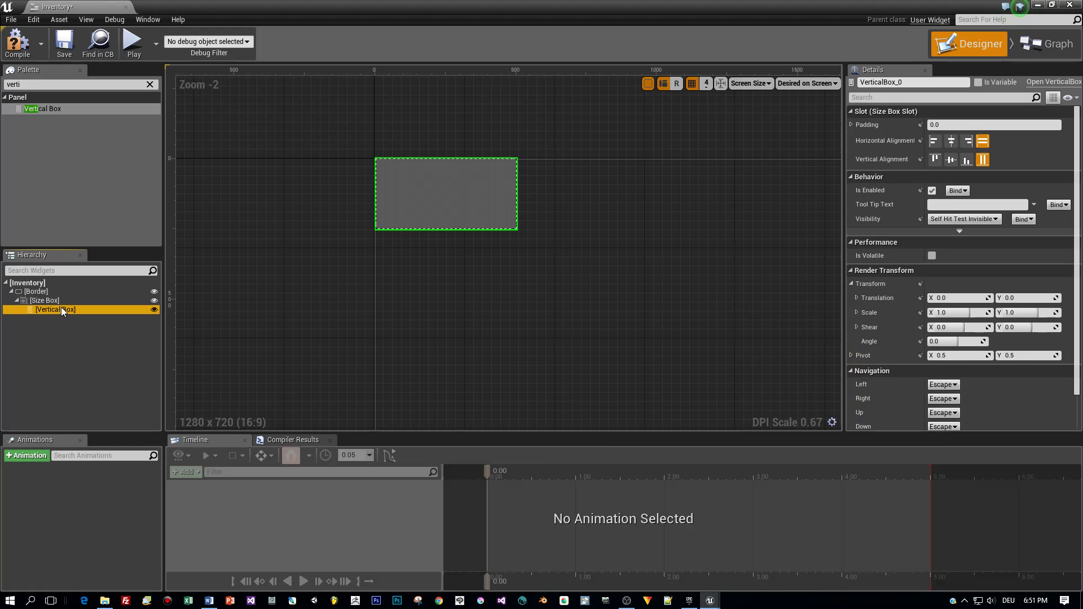
Step: Add a Border inside the Vertical Box and rename it Caption
{"action": "left_click", "coordinate": [32, 82]}
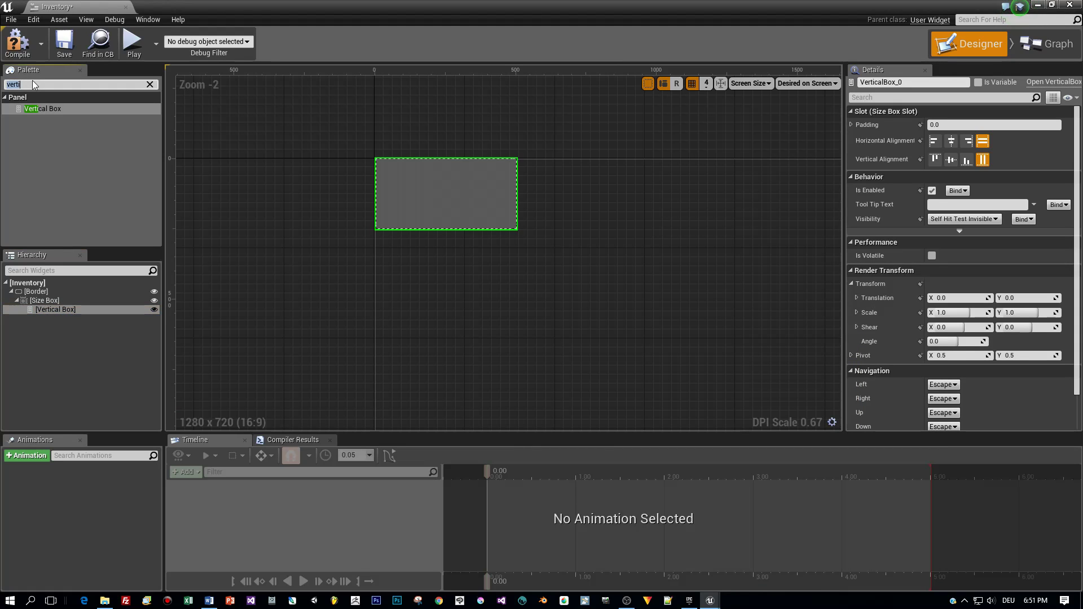
{"action": "type", "text": "border"}
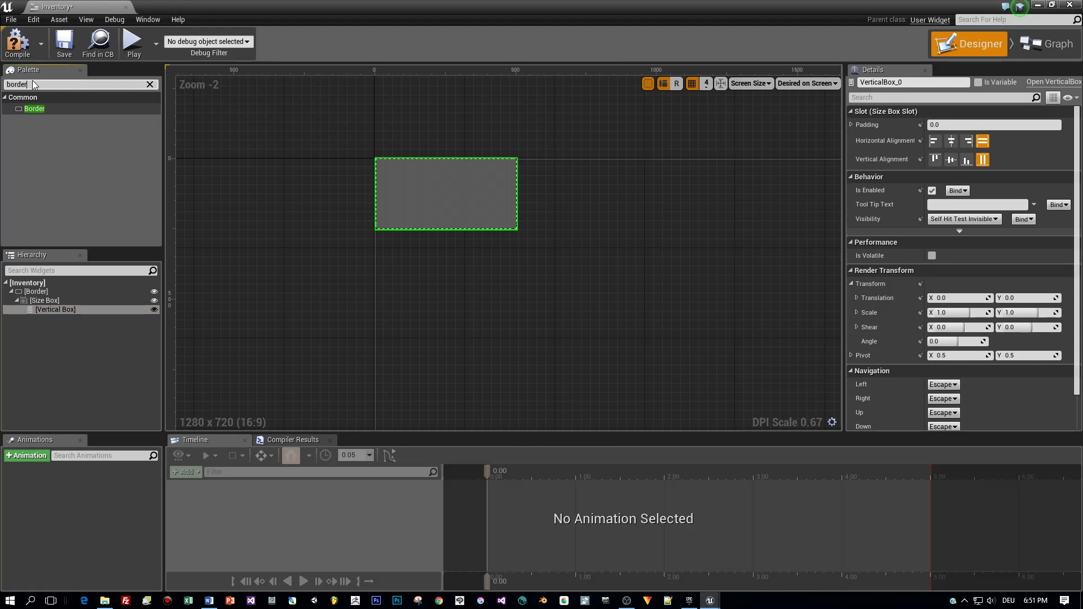
{"action": "left_click_drag", "start_coordinate": [35, 109], "coordinate": [63, 317]}
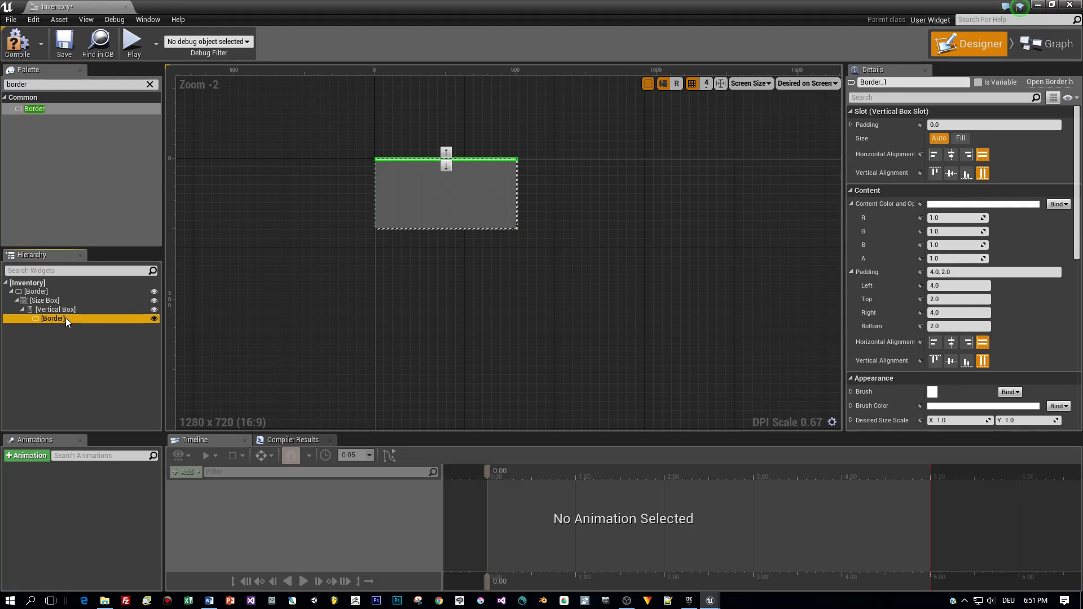
{"action": "left_click", "coordinate": [914, 82]}
{"action": "type", "text": "Caption"}
{"action": "key", "text": "Return"}
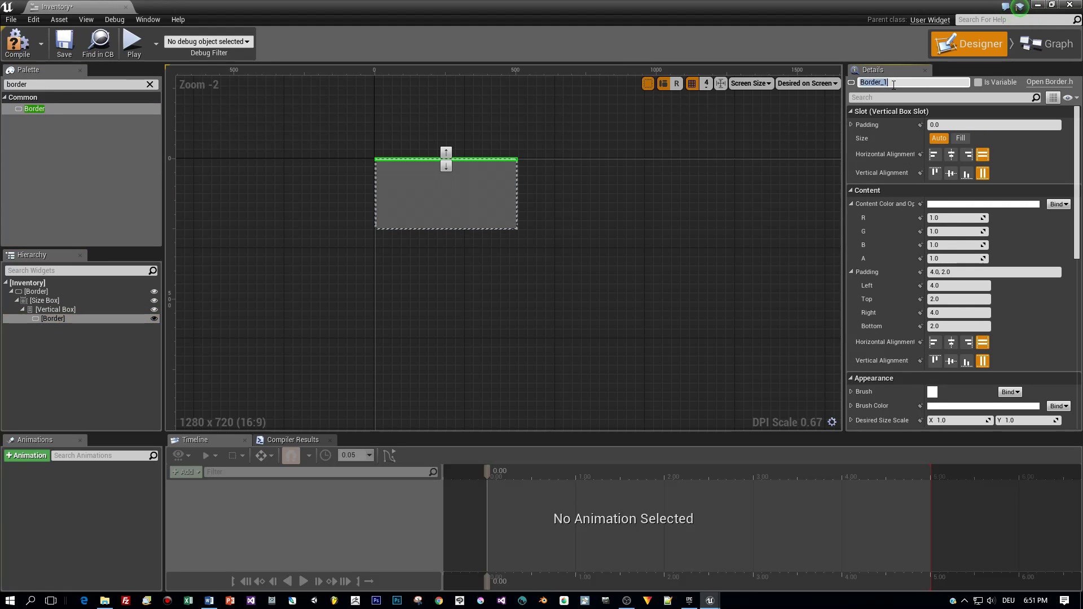
Step: Place a Text widget inside the Caption border
{"action": "left_click", "coordinate": [16, 84]}
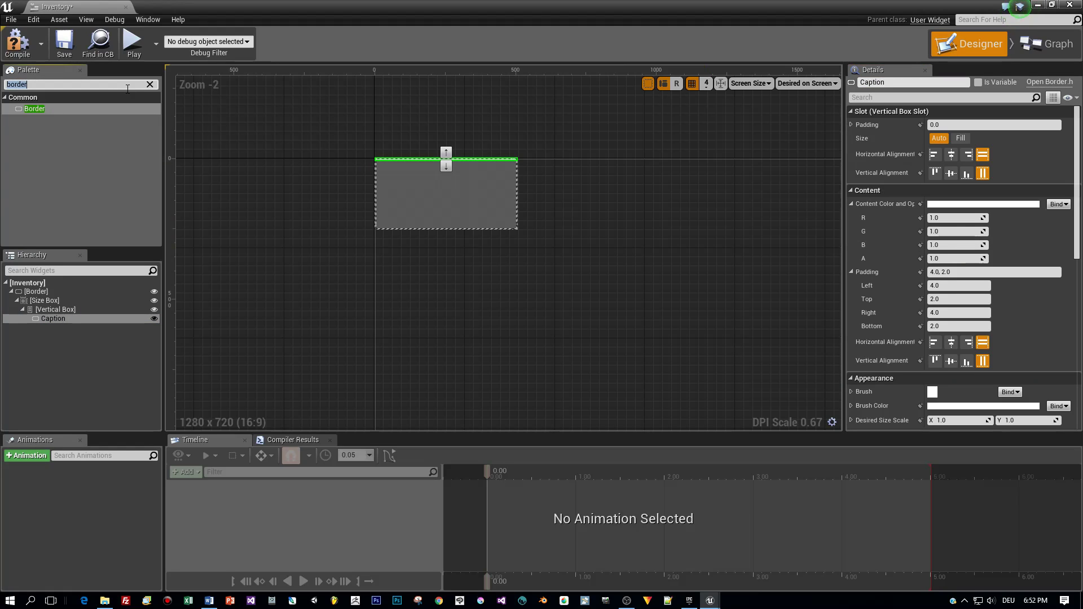
{"action": "type", "text": "text"}
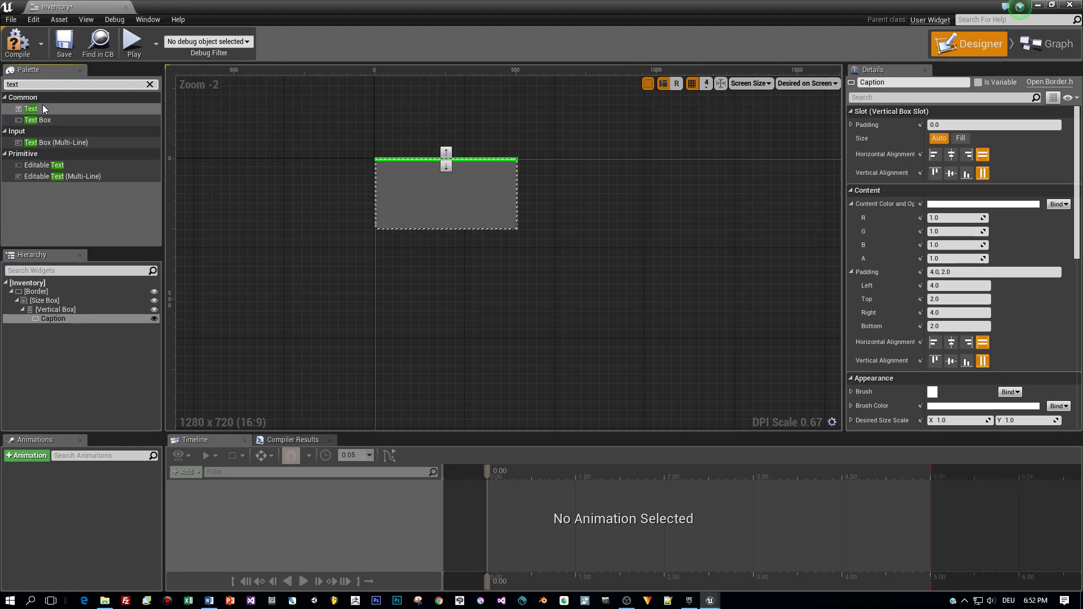
{"action": "left_click_drag", "start_coordinate": [32, 108], "coordinate": [62, 325]}
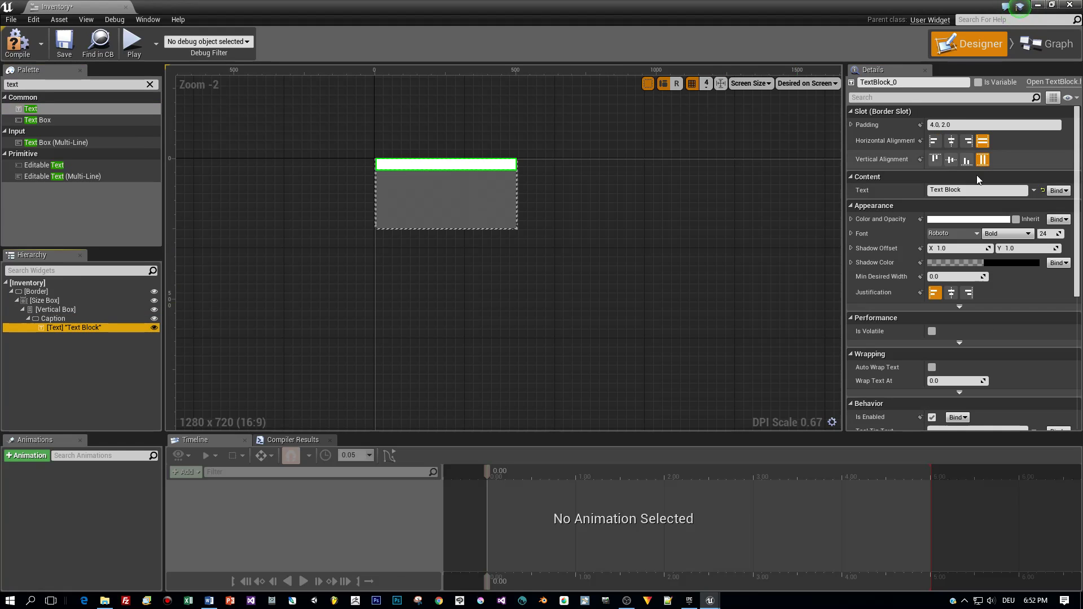
Step: Give the Caption border a translucent black brush colour with alpha about 0.775
{"action": "left_click", "coordinate": [1033, 190]}
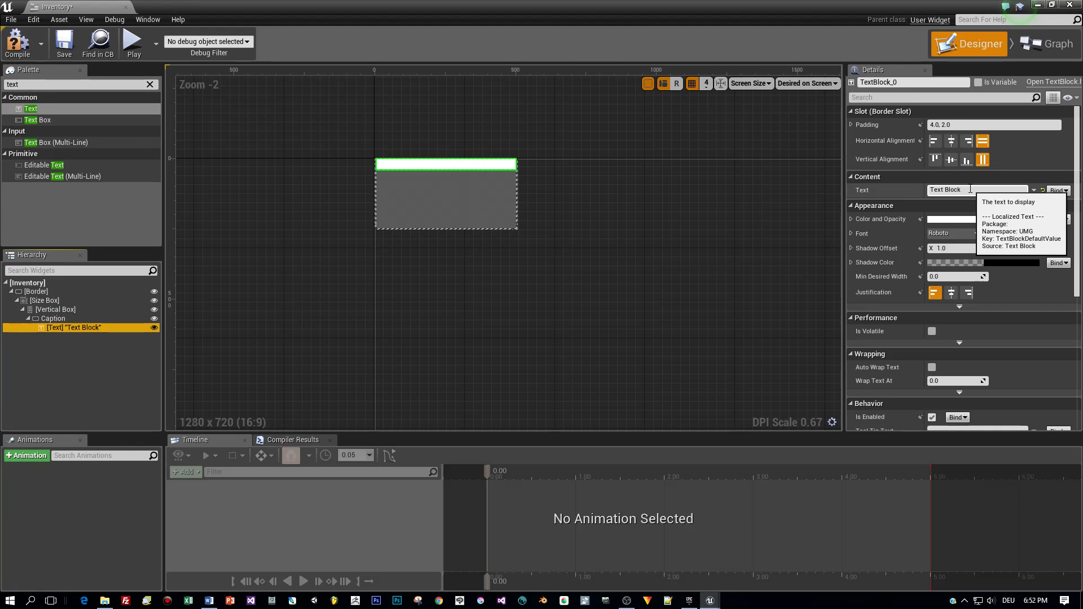
{"action": "left_click", "coordinate": [59, 318]}
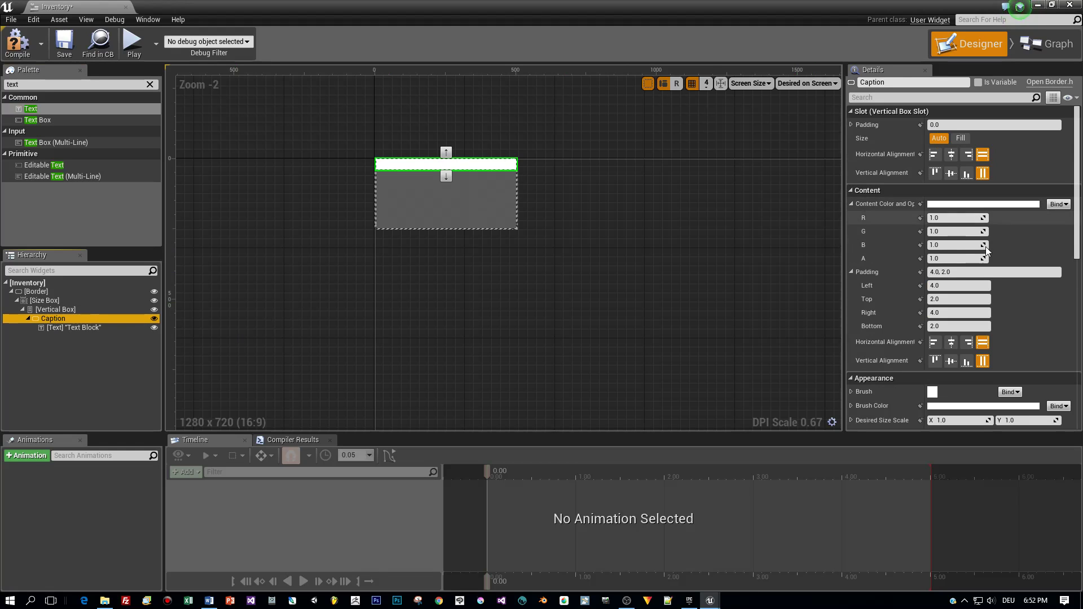
{"action": "left_click", "coordinate": [941, 407]}
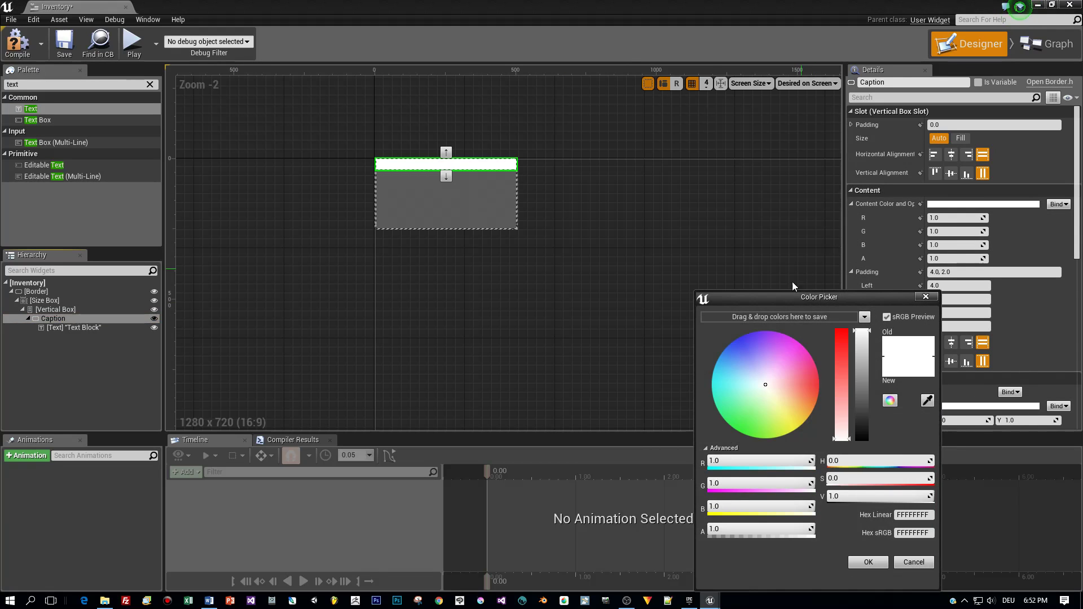
{"action": "left_click_drag", "start_coordinate": [865, 404], "coordinate": [863, 443]}
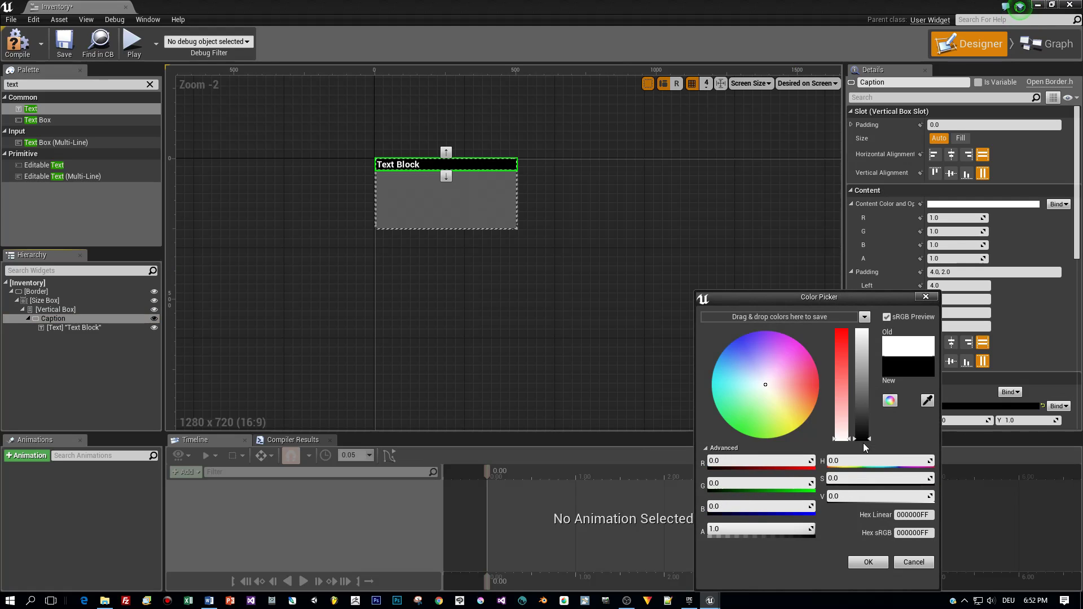
{"action": "left_click_drag", "start_coordinate": [812, 529], "coordinate": [791, 528]}
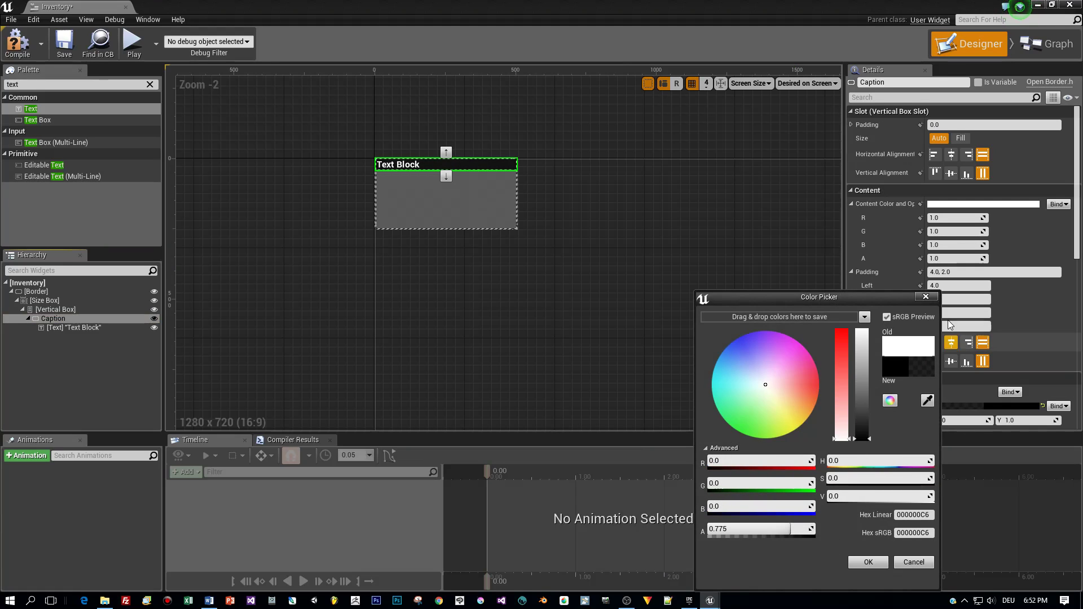
{"action": "left_click", "coordinate": [925, 296]}
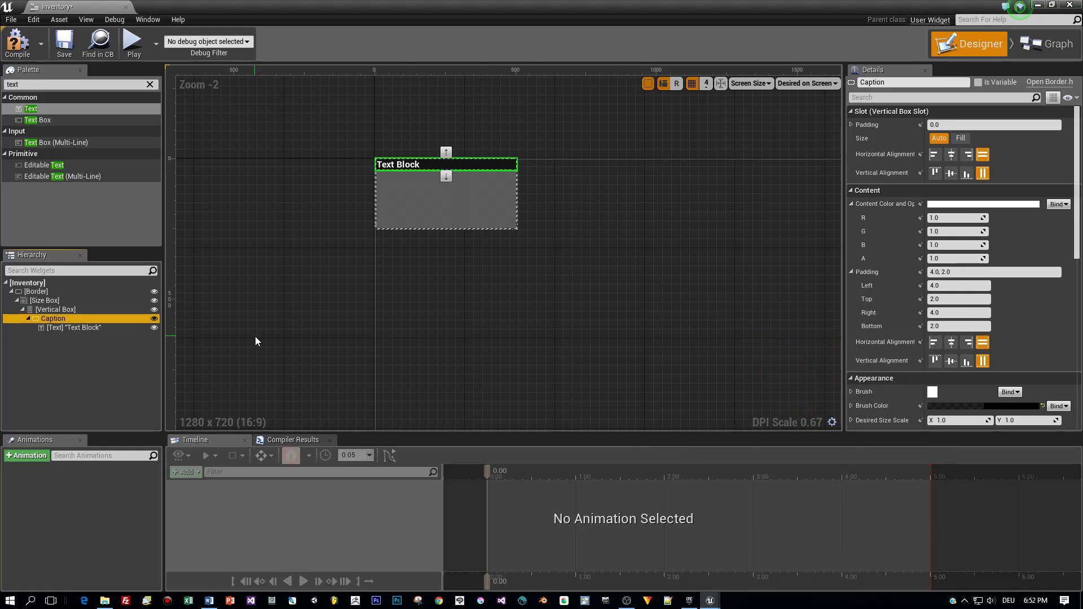
Step: Set the caption Text Block's text to Inventory
{"action": "left_click", "coordinate": [82, 327]}
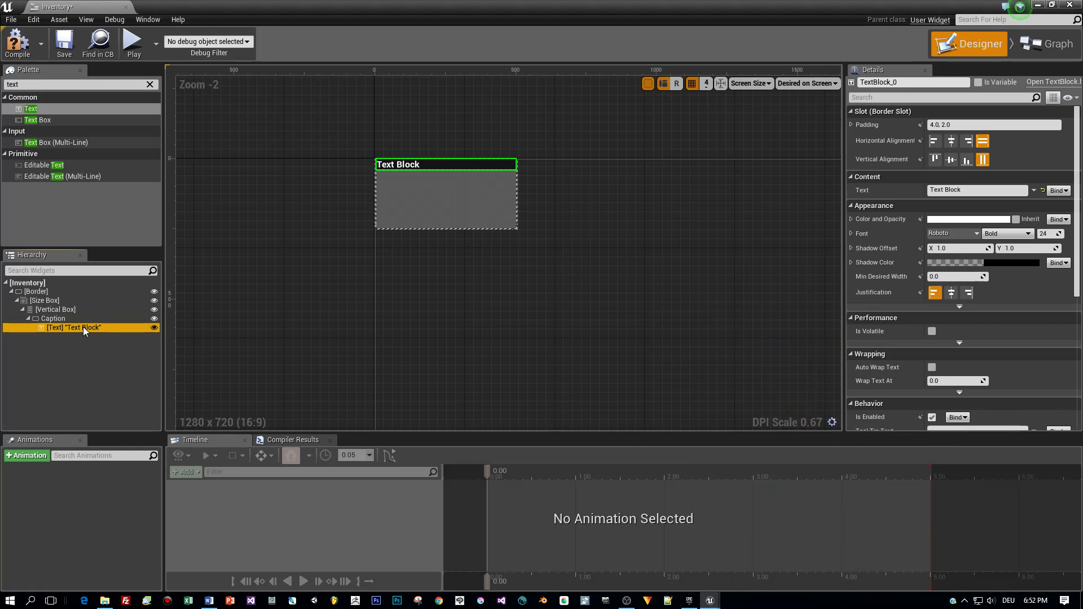
{"action": "left_click", "coordinate": [976, 190]}
{"action": "type", "text": "Inventory"}
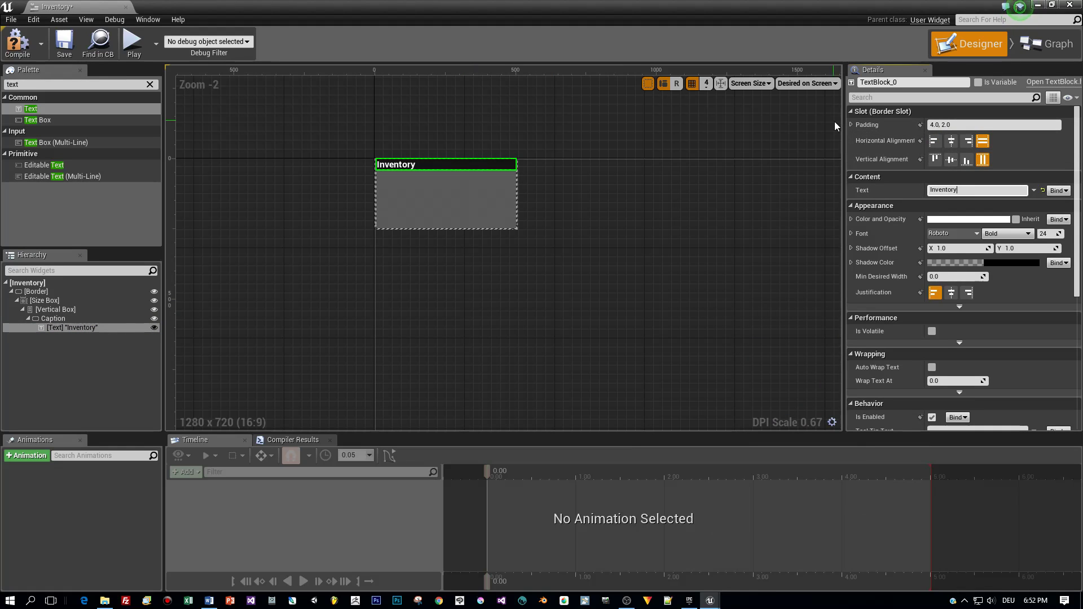
Step: Set the Text Block's padding to 10.0 on all sides
{"action": "left_click", "coordinate": [851, 124]}
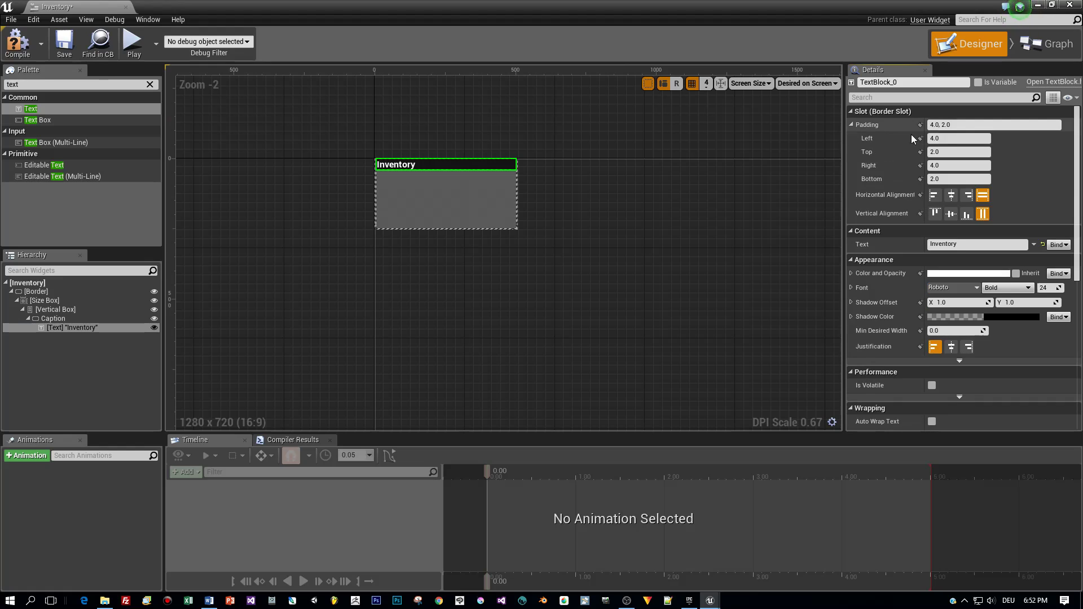
{"action": "left_click", "coordinate": [960, 124]}
{"action": "type", "text": "5"}
{"action": "key", "text": "Return"}
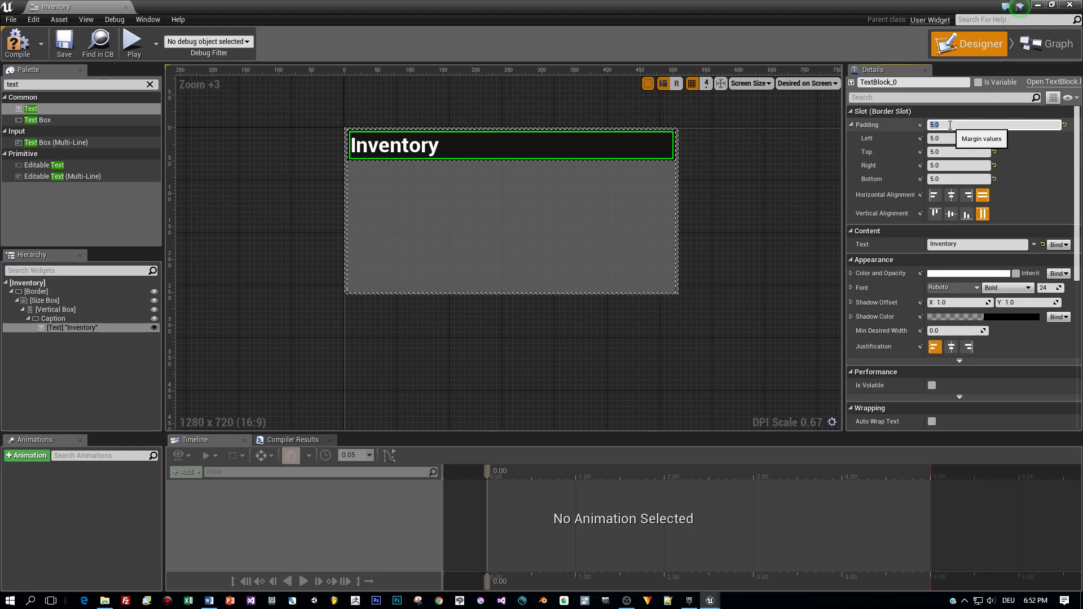
{"action": "type", "text": "10"}
{"action": "key", "text": "Return"}
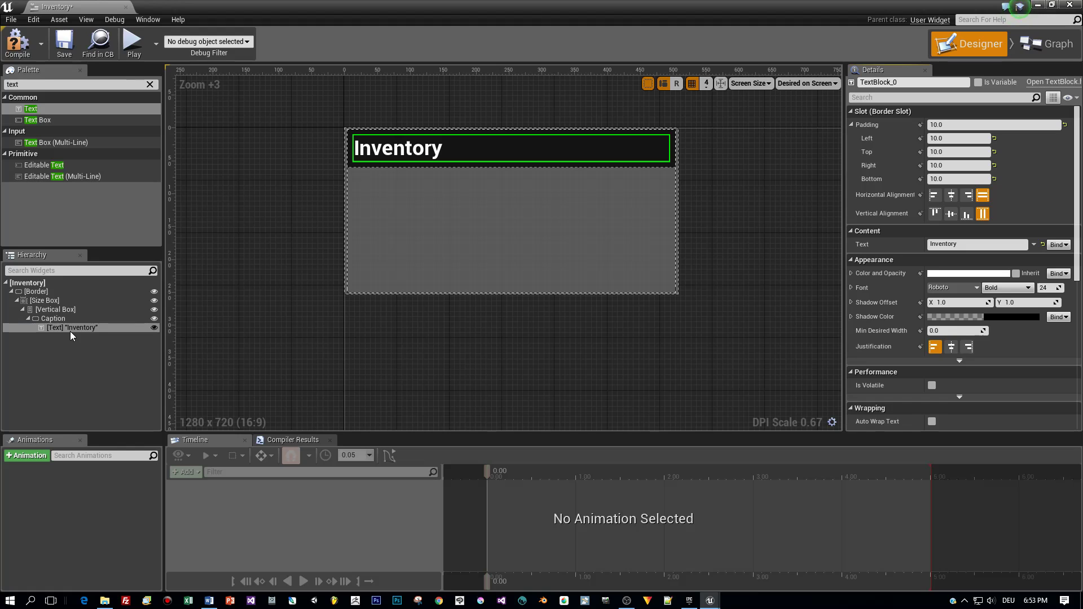
Step: Add a Grid Panel to the Vertical Box beneath the Caption border
{"action": "left_click", "coordinate": [57, 309]}
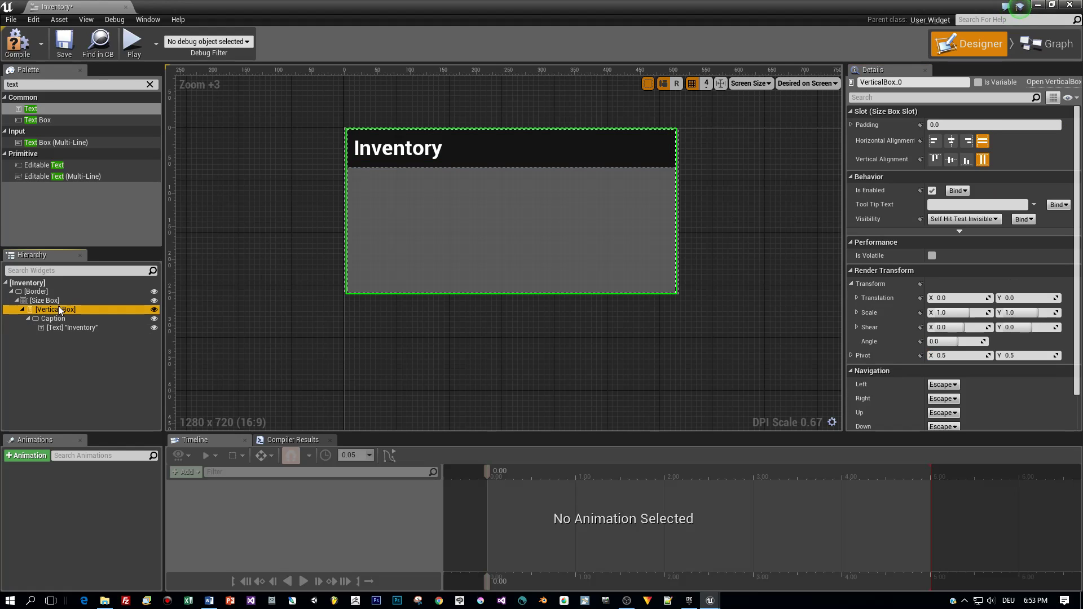
{"action": "left_click", "coordinate": [24, 85]}
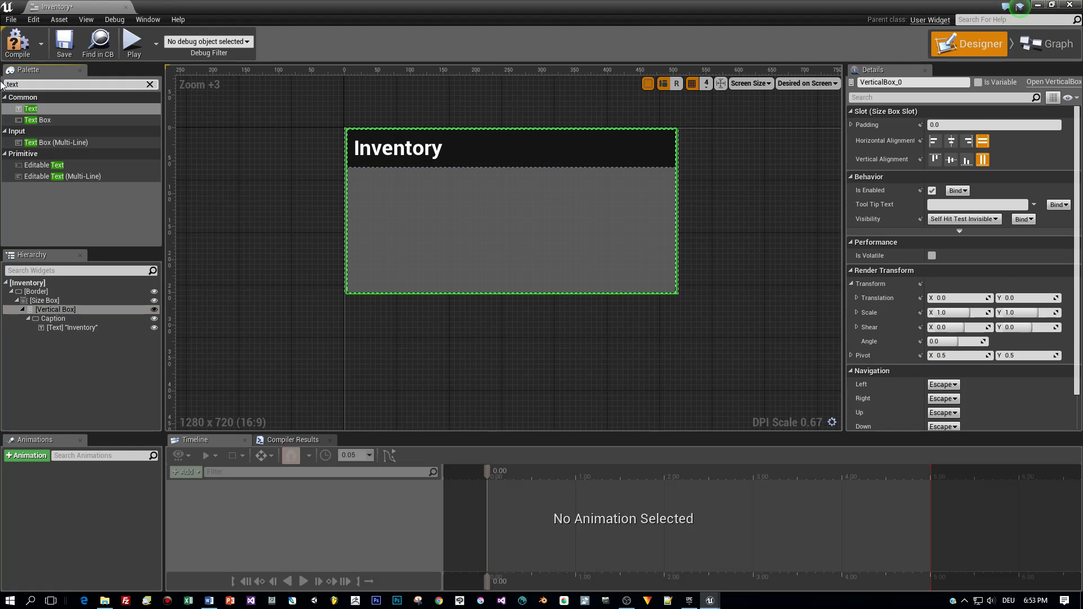
{"action": "key", "text": "BackSpace"}
{"action": "key", "text": "BackSpace"}
{"action": "key", "text": "BackSpace"}
{"action": "key", "text": "BackSpace"}
{"action": "type", "text": "grid"}
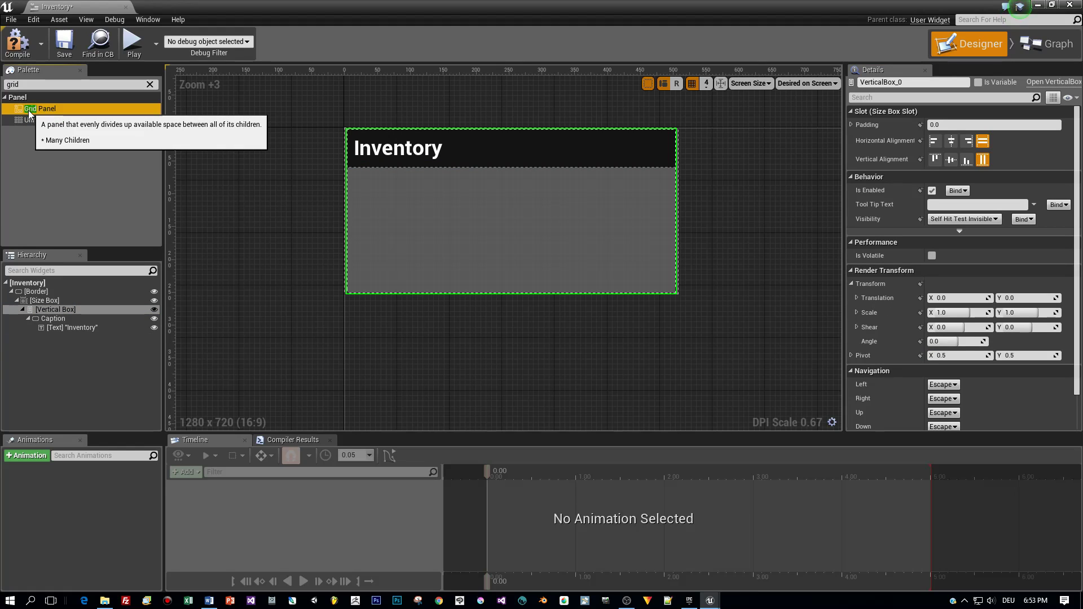
{"action": "left_click_drag", "start_coordinate": [28, 110], "coordinate": [51, 336]}
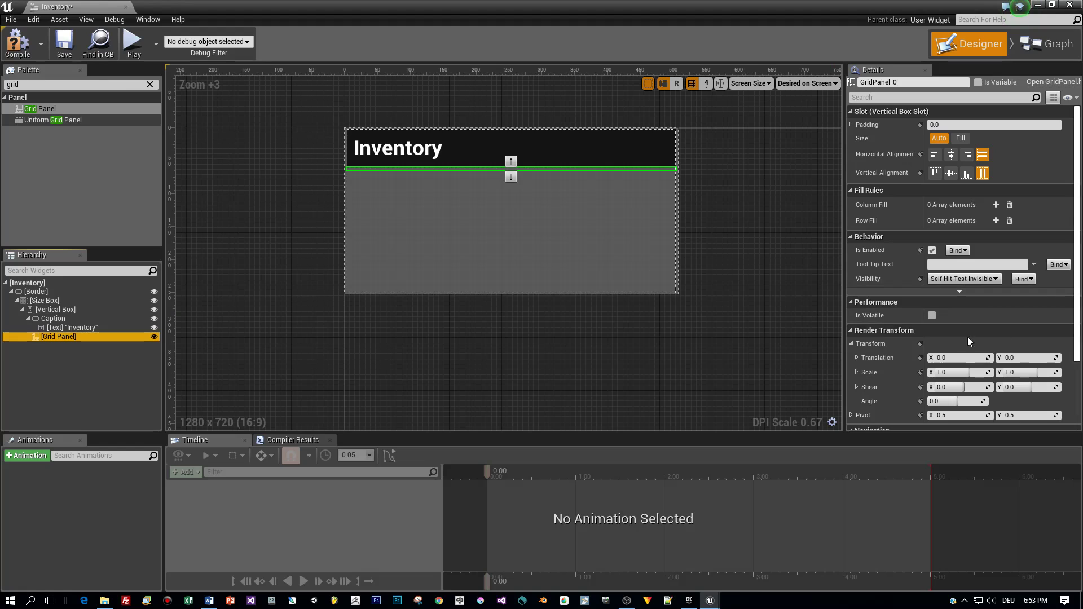
{"action": "left_click_drag", "start_coordinate": [1078, 327], "coordinate": [1077, 386]}
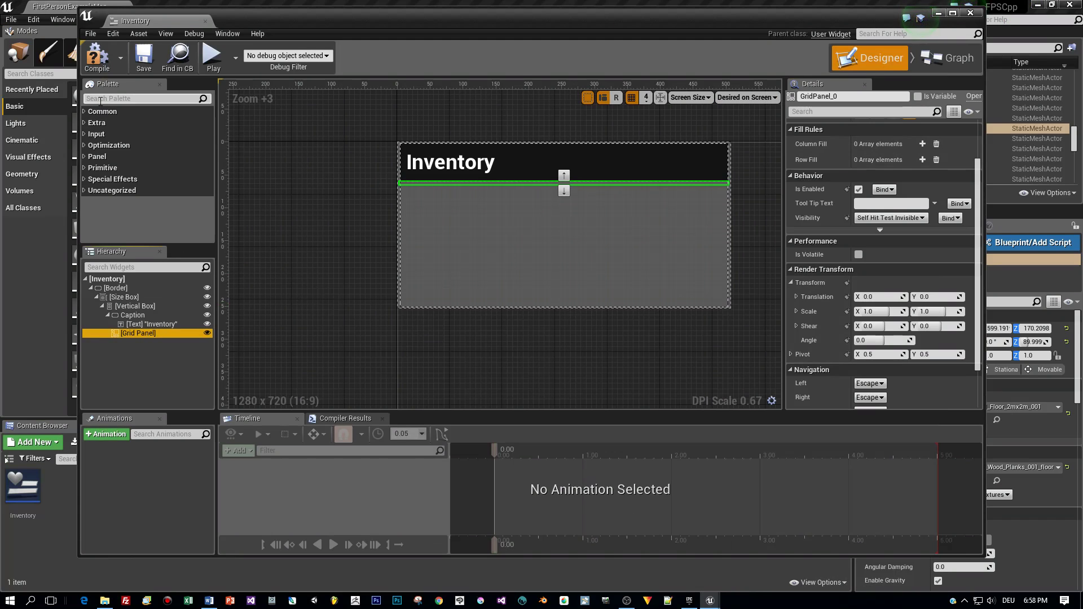
Step: Add an Image inside the Grid Panel using the inv_item_border texture
{"action": "left_click", "coordinate": [101, 99]}
{"action": "type", "text": "image"}
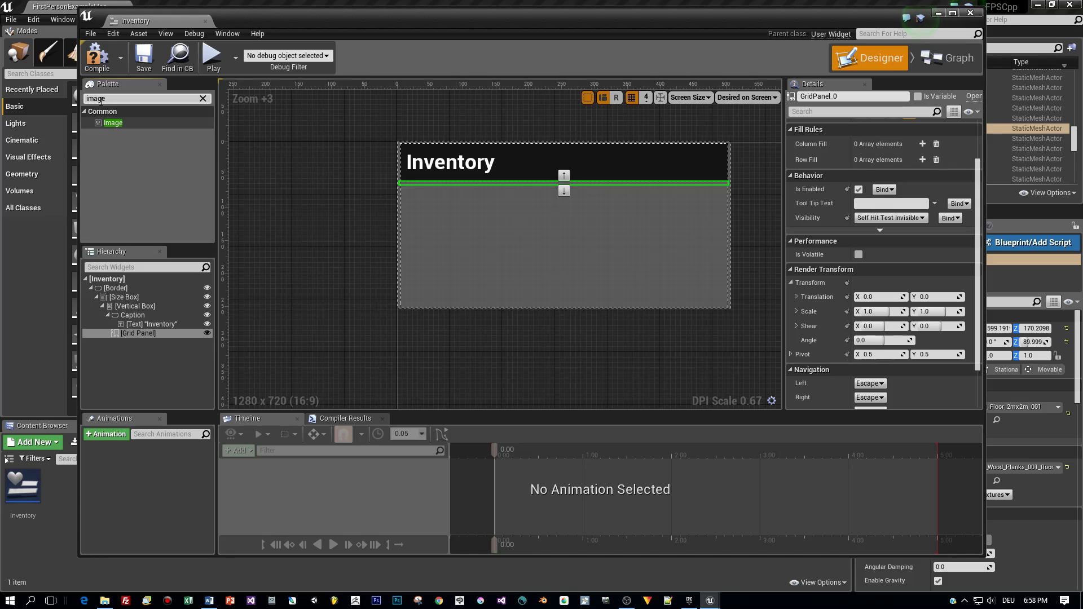
{"action": "left_click_drag", "start_coordinate": [113, 122], "coordinate": [141, 334]}
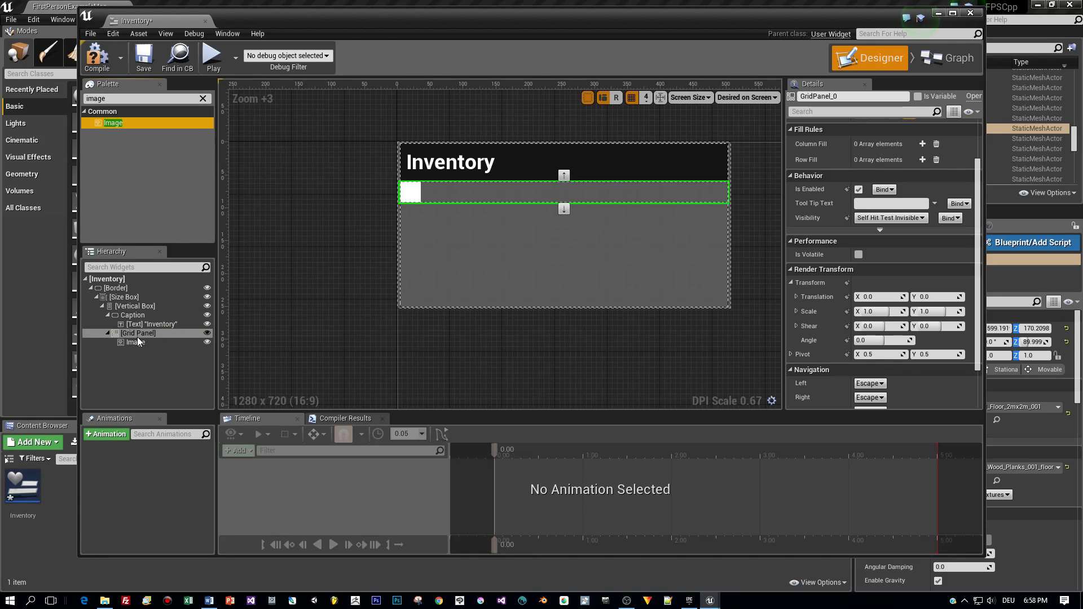
{"action": "left_click", "coordinate": [414, 197]}
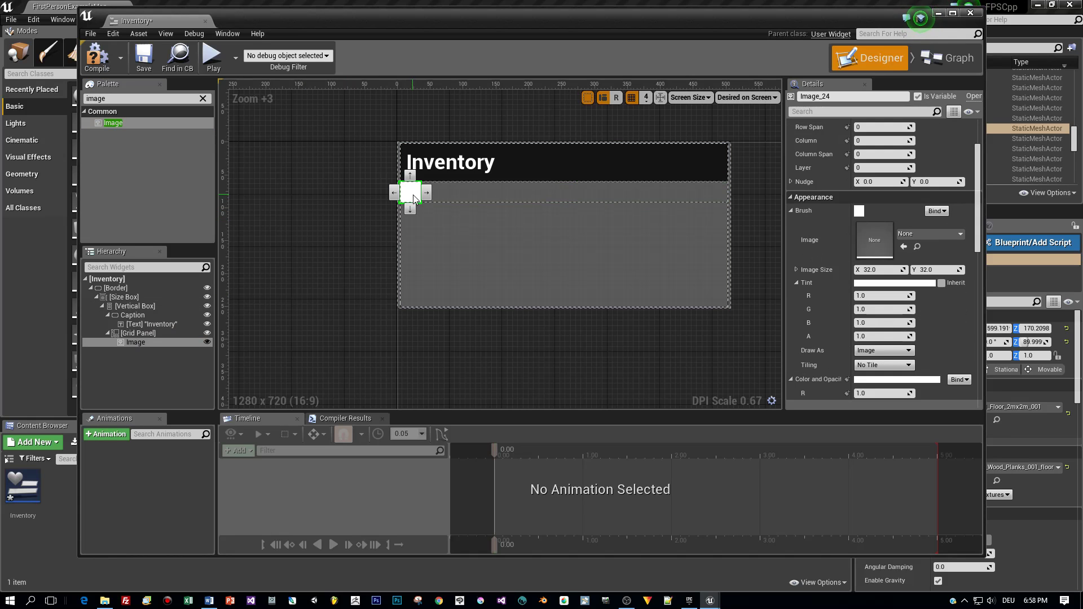
{"action": "left_click", "coordinate": [920, 235]}
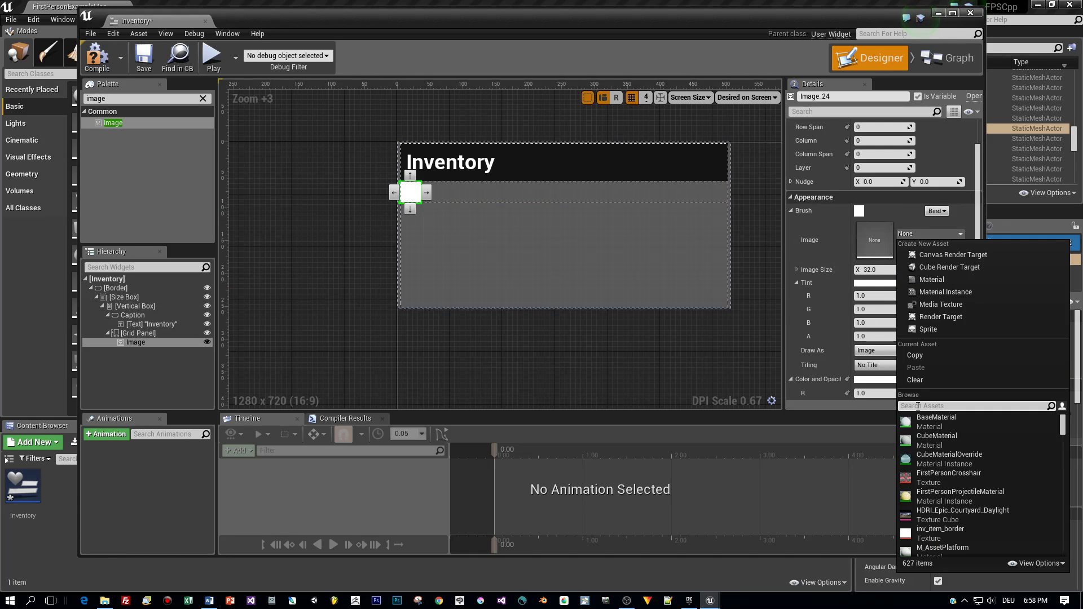
{"action": "type", "text": "inv"}
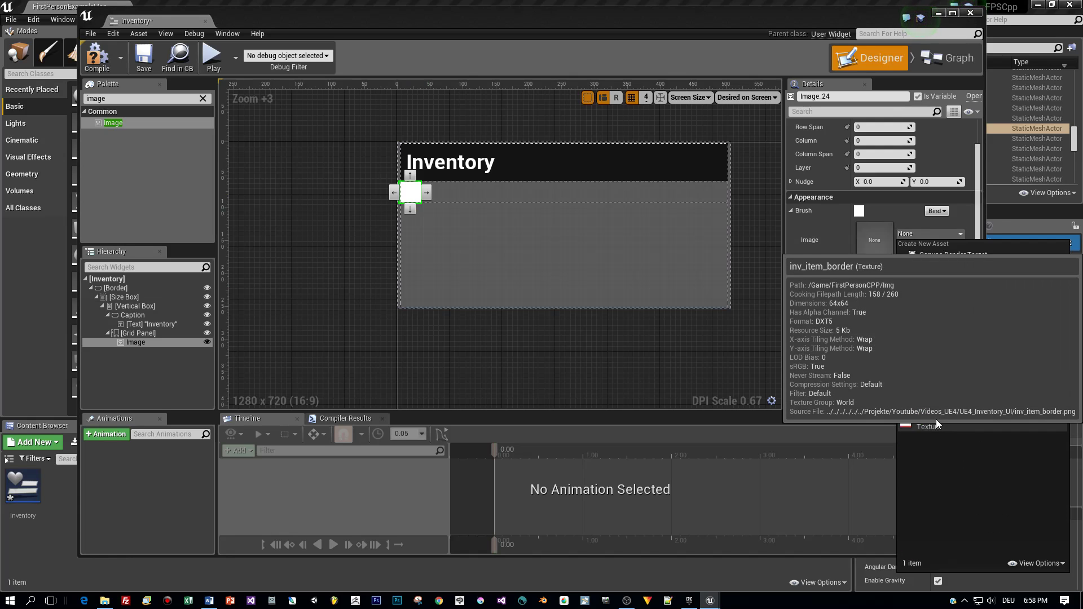
{"action": "left_click", "coordinate": [932, 425]}
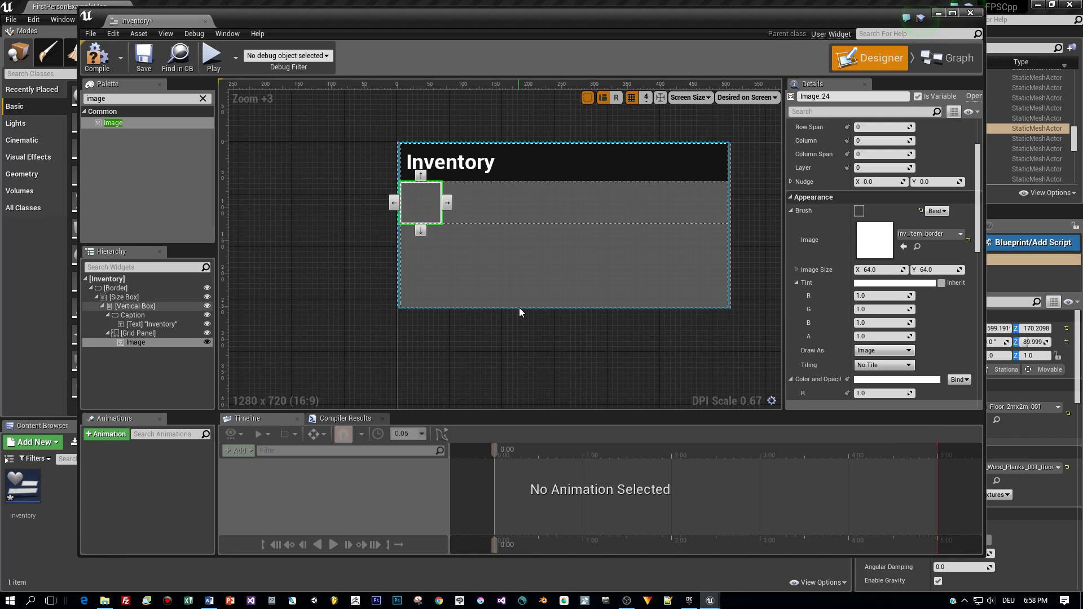
Step: Save the Inventory widget with Ctrl+S and reselect the bordered image
{"action": "left_click", "coordinate": [144, 333]}
{"action": "left_click", "coordinate": [141, 343]}
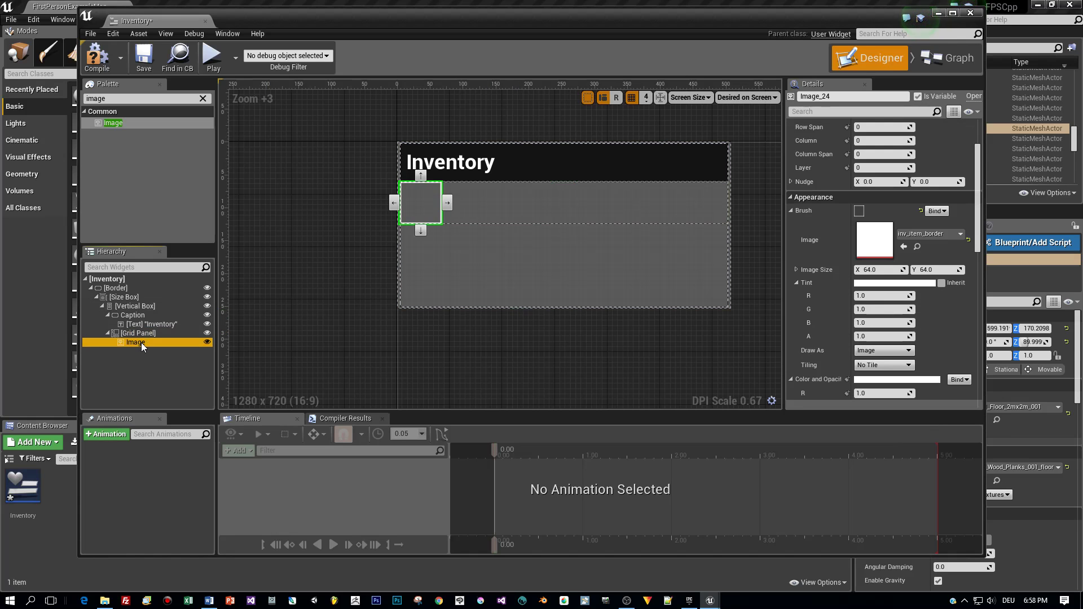
{"action": "key", "text": "ctrl+s"}
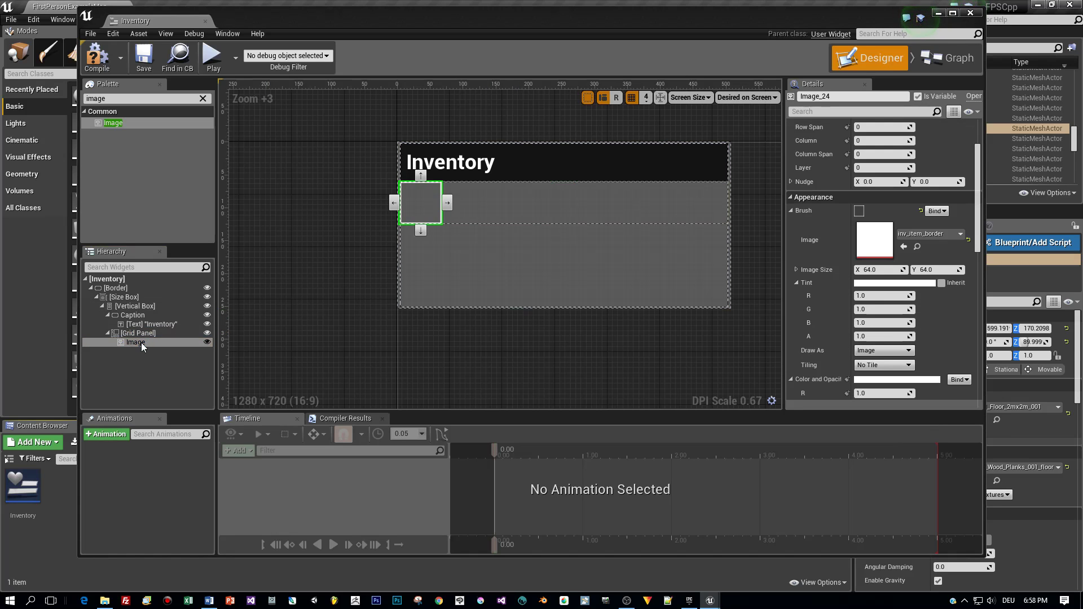
{"action": "left_click", "coordinate": [143, 333]}
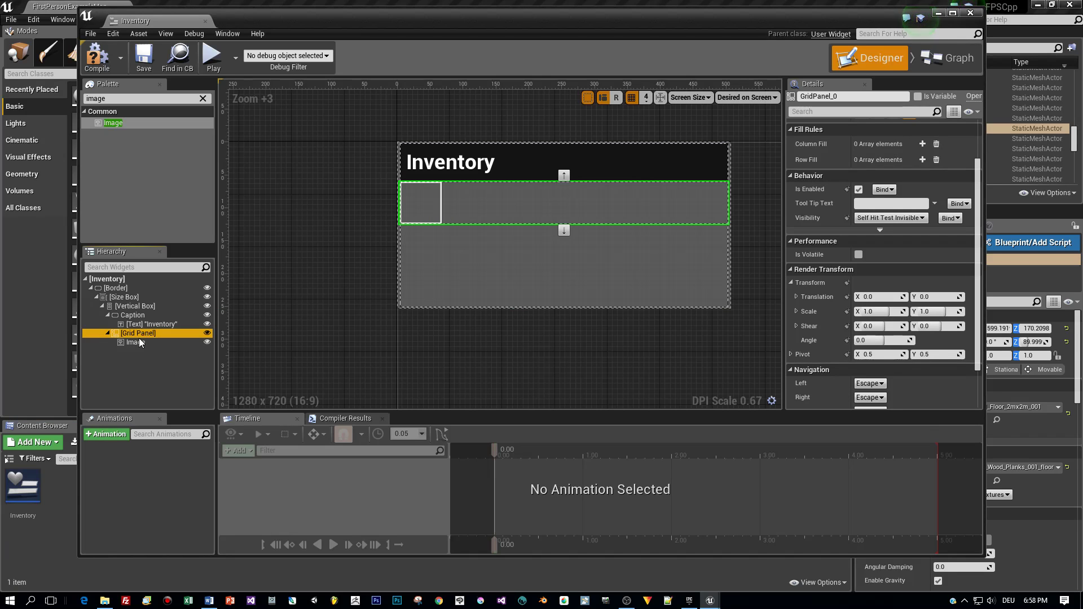
{"action": "left_click", "coordinate": [135, 341]}
Step: Duplicate the bordered image and move the copy, Image_25, into grid column 1
{"action": "key", "text": "ctrl+w"}
{"action": "left_click", "coordinate": [137, 330]}
{"action": "left_click", "coordinate": [142, 350]}
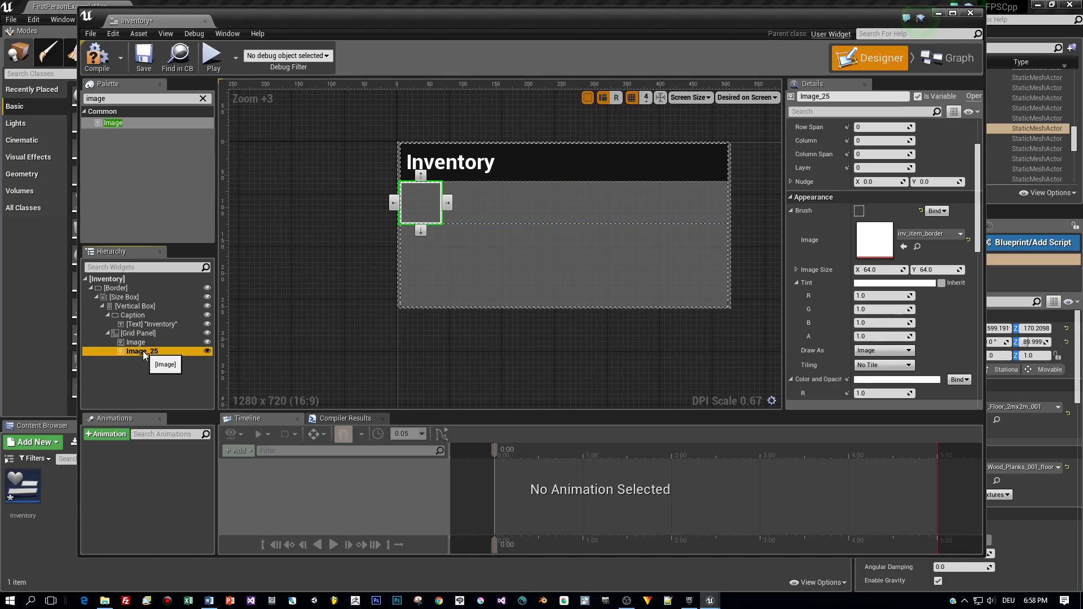
{"action": "left_click", "coordinate": [447, 205]}
{"action": "left_click", "coordinate": [475, 260]}
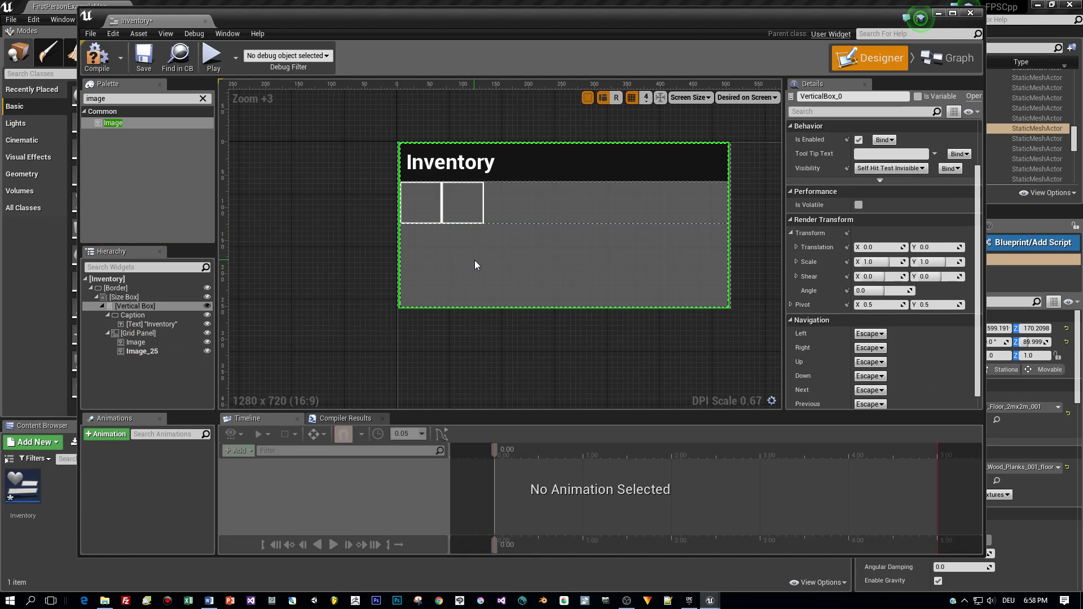
{"action": "left_click", "coordinate": [432, 213]}
Step: Set padding to 5 on both grid images
{"action": "scroll", "coordinate": [830, 157], "scroll_direction": "up", "scroll_amount": 3}
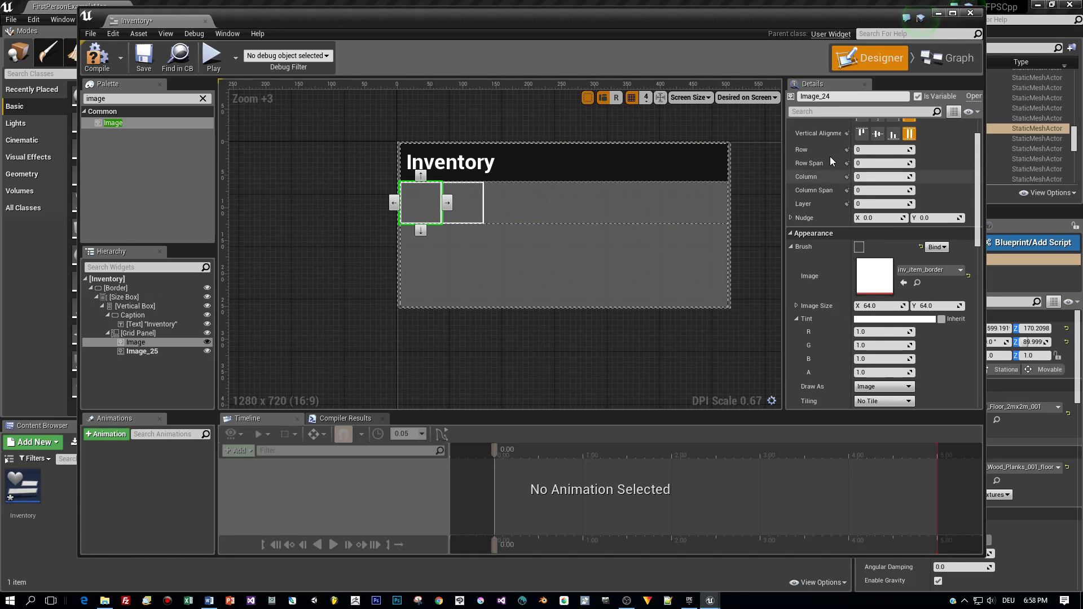
{"action": "left_click", "coordinate": [872, 137]}
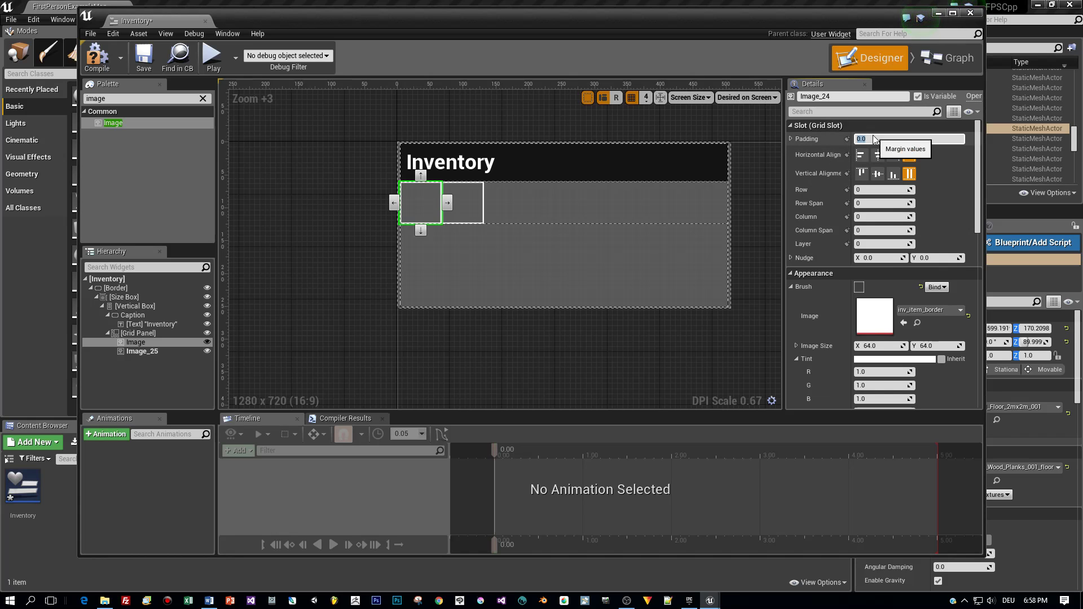
{"action": "type", "text": "5"}
{"action": "key", "text": "Return"}
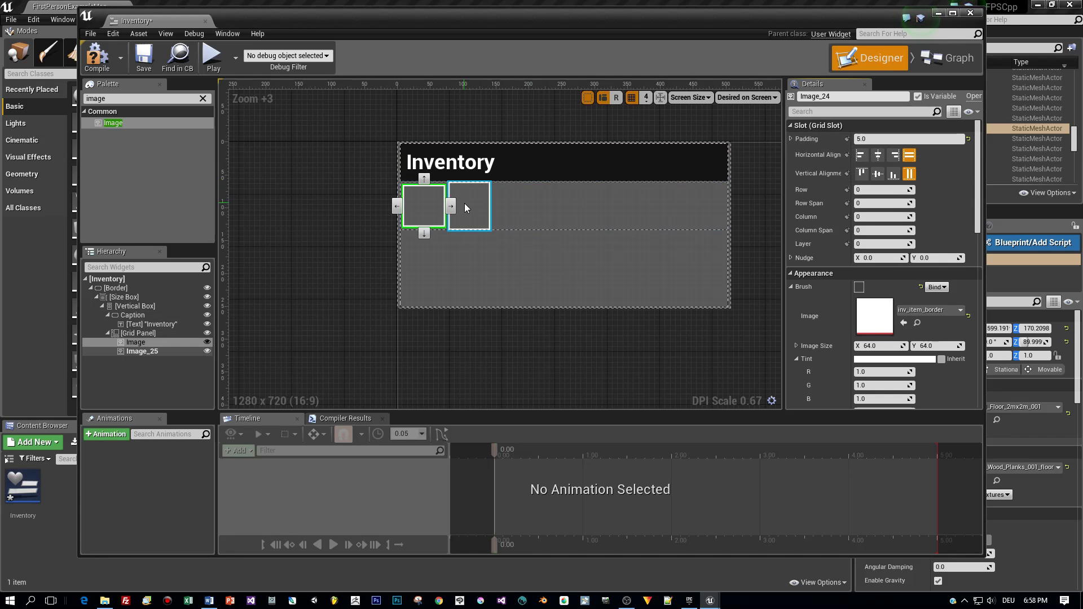
{"action": "left_click", "coordinate": [465, 204]}
{"action": "type", "text": "5"}
{"action": "key", "text": "Return"}
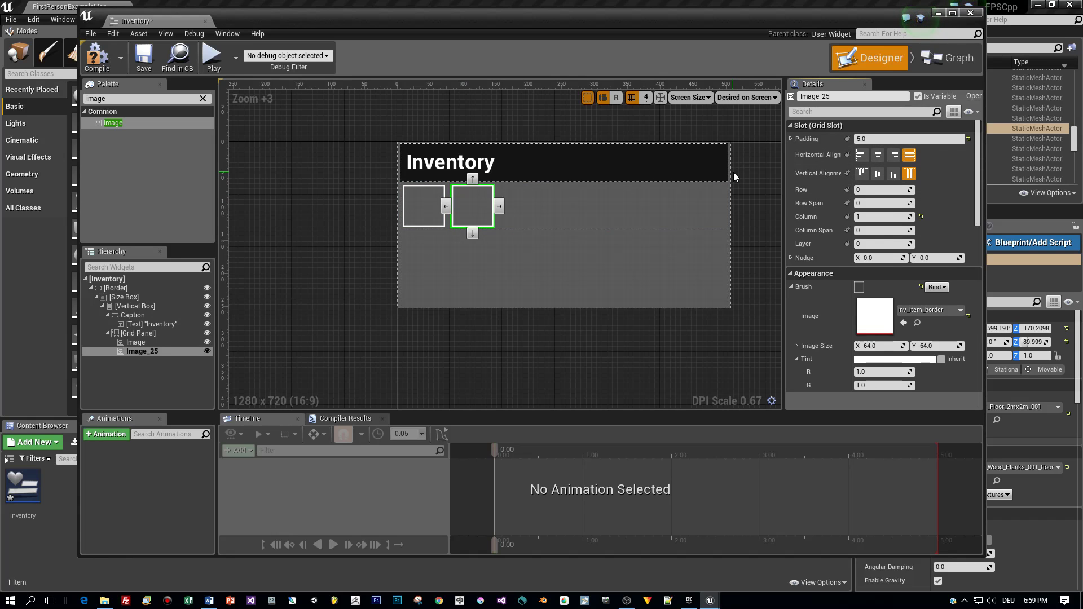
{"action": "left_click", "coordinate": [335, 197]}
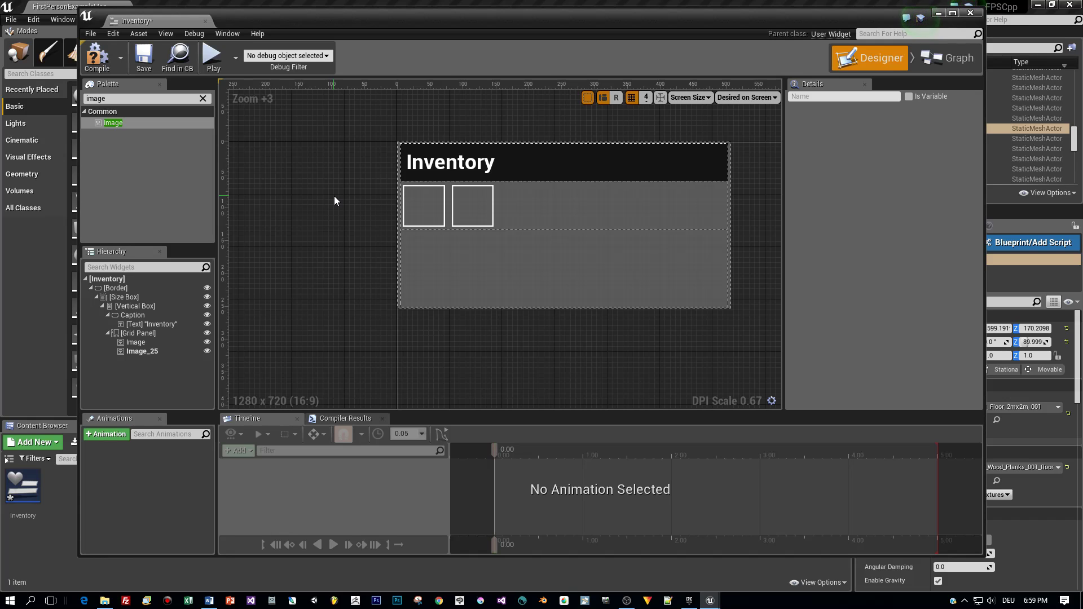
Step: Delete both images from the Grid Panel, clear the Palette search, then save and compile Inventory
{"action": "left_click", "coordinate": [147, 342]}
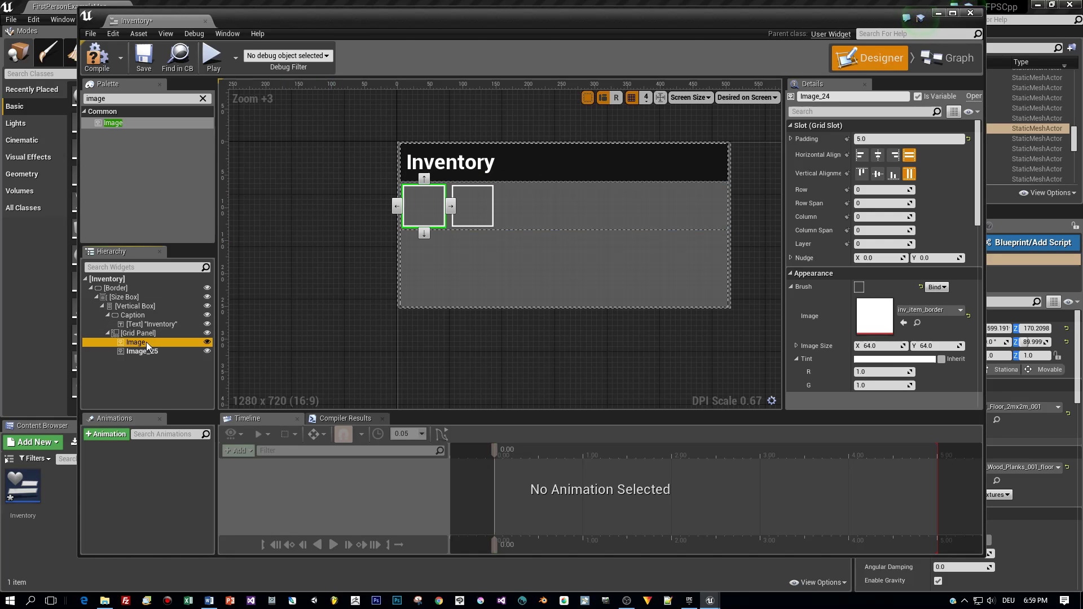
{"action": "key", "text": "Delete"}
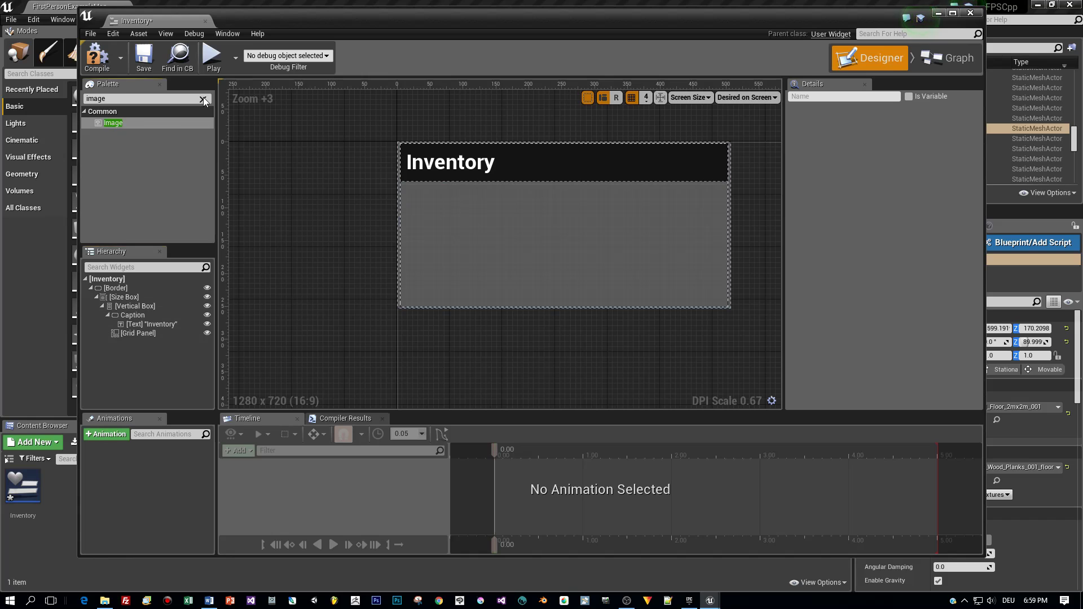
{"action": "left_click", "coordinate": [203, 98]}
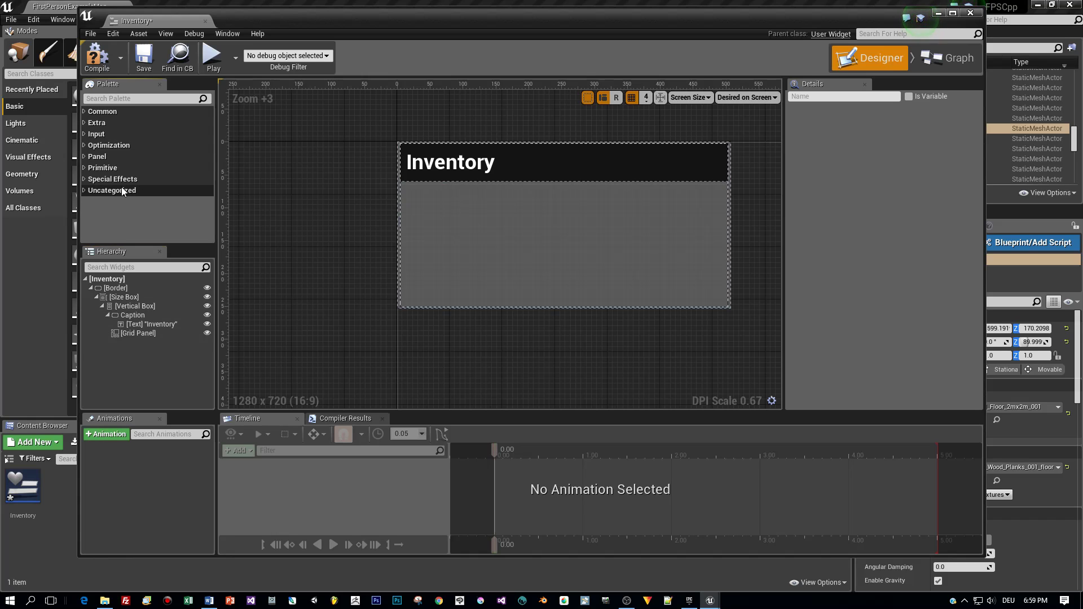
{"action": "key", "text": "ctrl+s"}
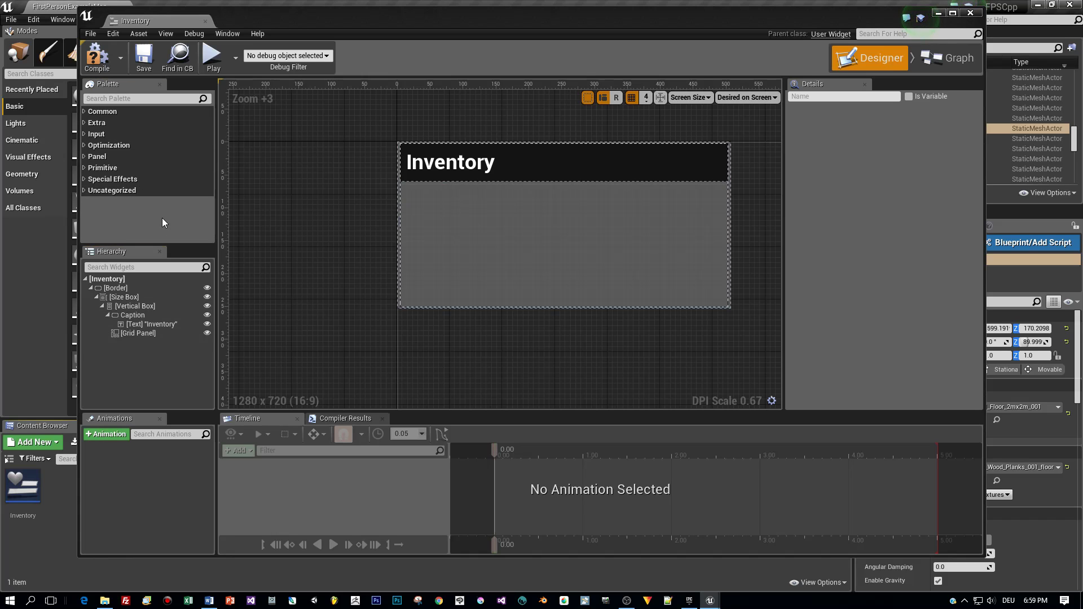
{"action": "left_click", "coordinate": [97, 57]}
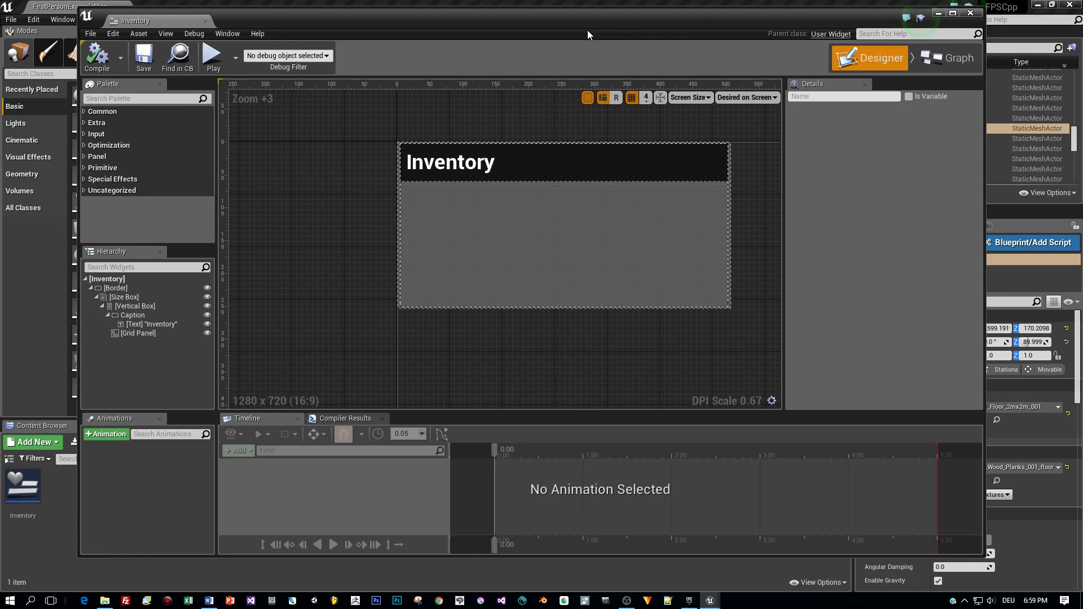
Step: Create a new Widget Blueprint named Inventory_Item in the UI folder and open it
{"action": "left_click_drag", "start_coordinate": [808, 23], "coordinate": [943, 22]}
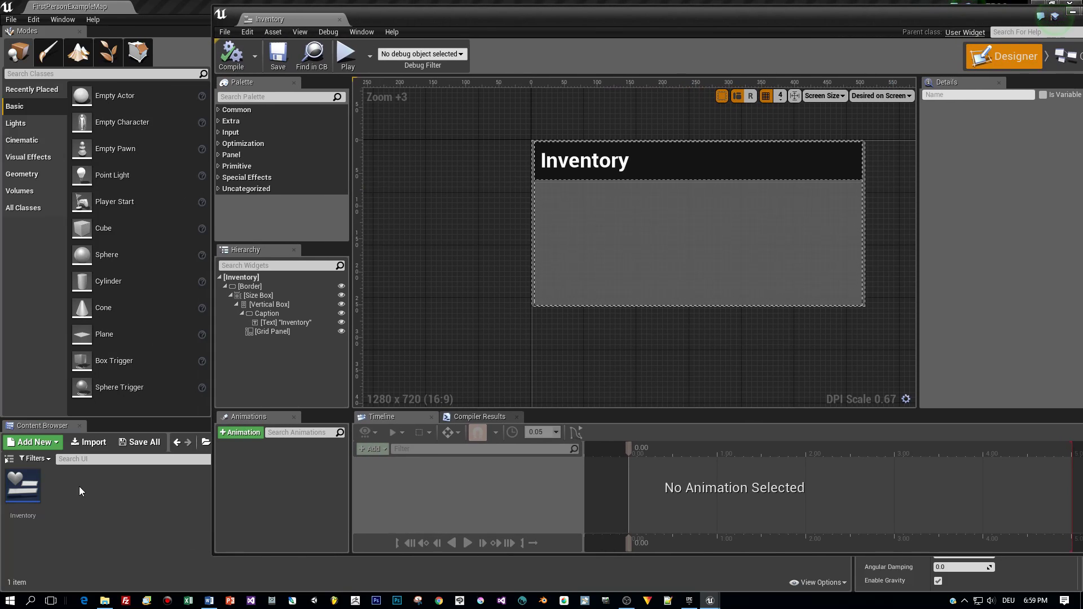
{"action": "right_click", "coordinate": [59, 490]}
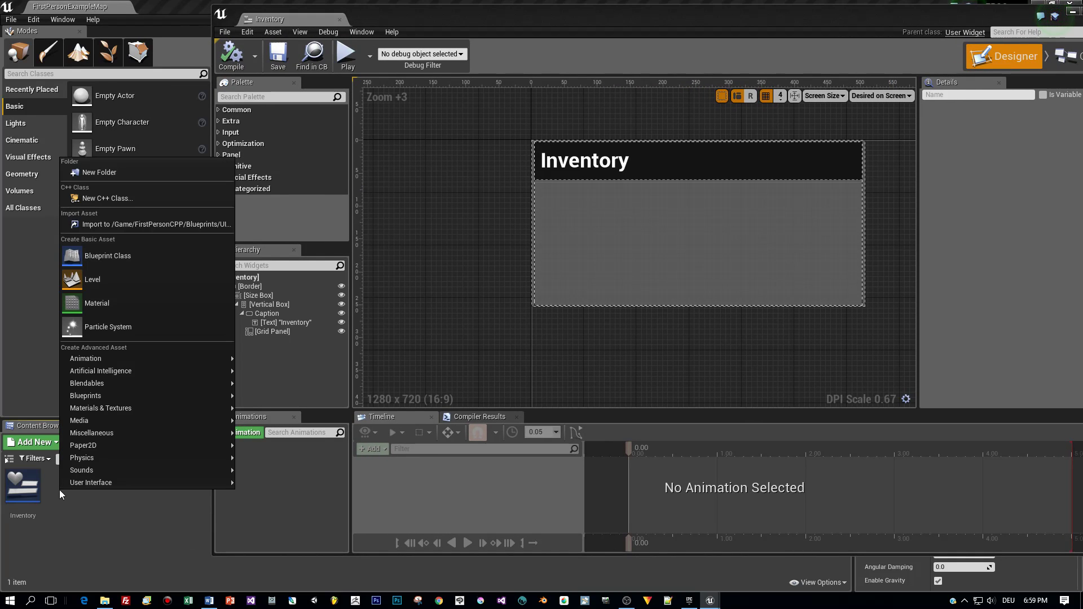
{"action": "mouse_move", "coordinate": [93, 483]}
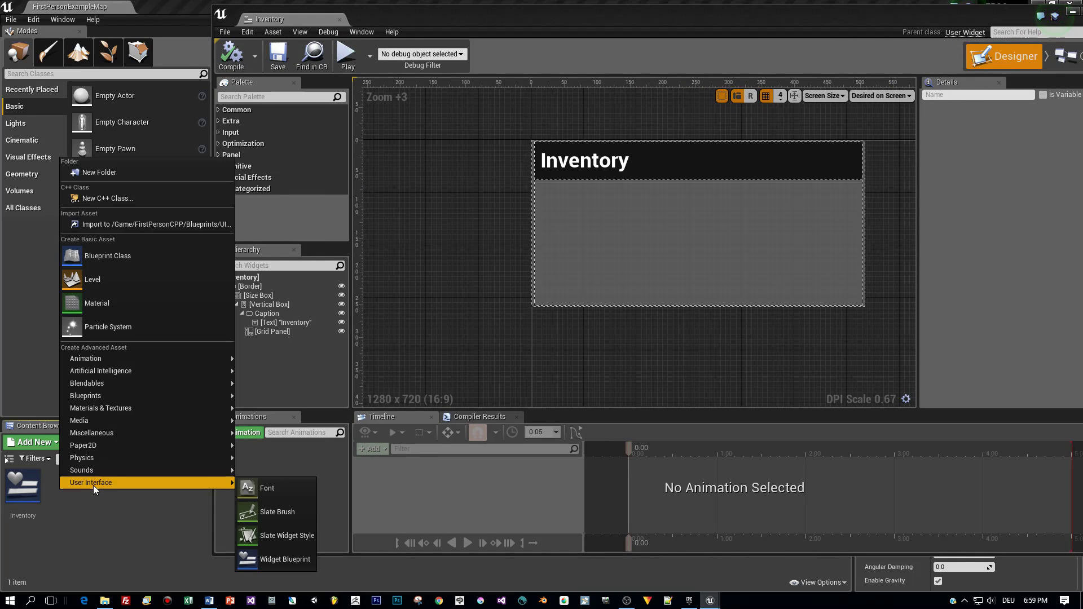
{"action": "left_click", "coordinate": [274, 558]}
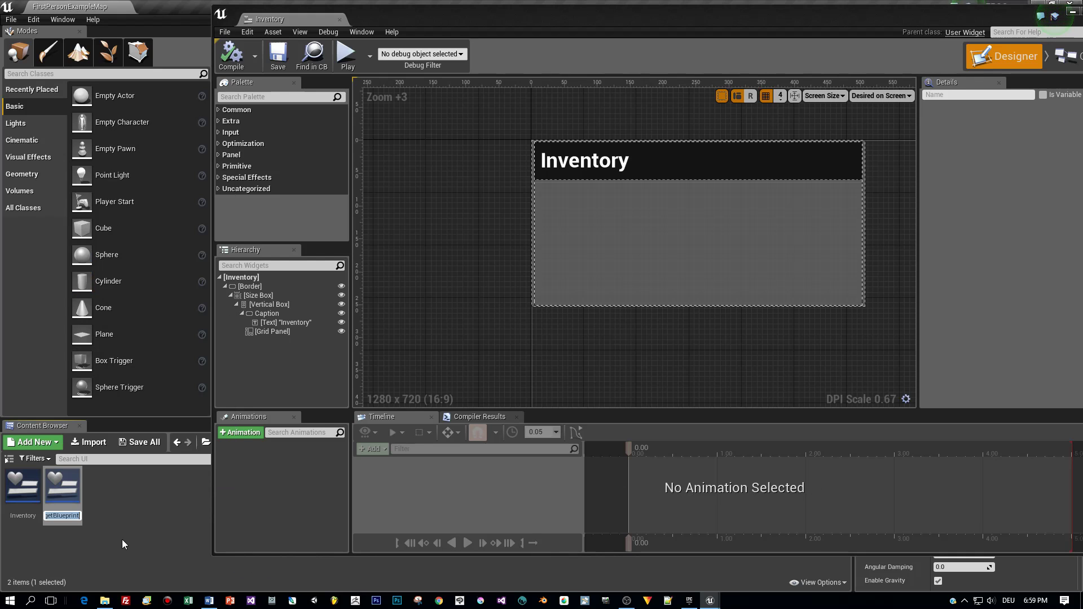
{"action": "type", "text": "Inventory"}
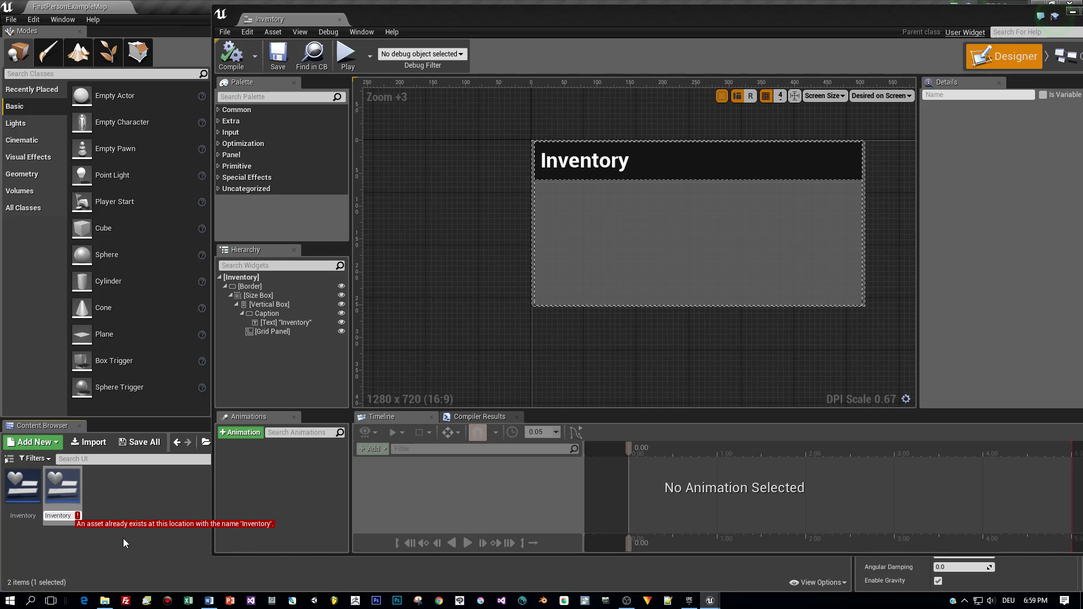
{"action": "type", "text": "_Item"}
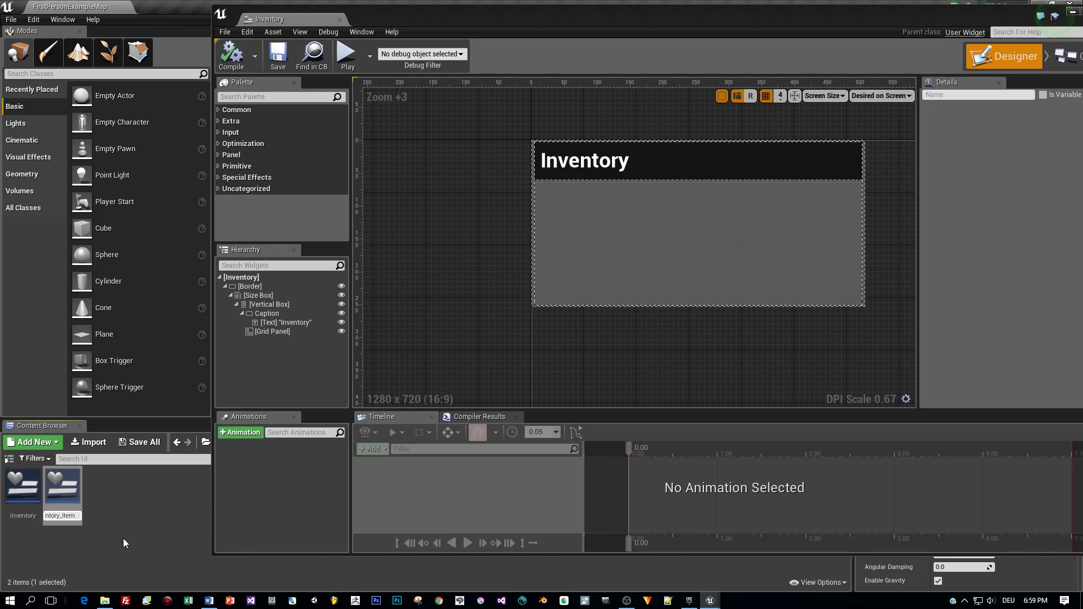
{"action": "key", "text": "Return"}
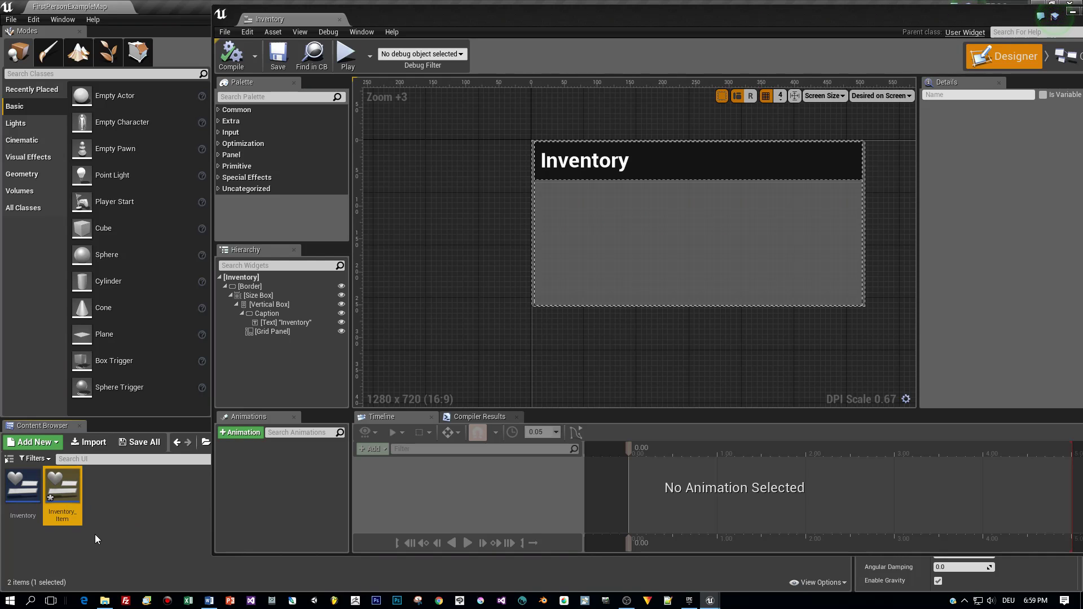
{"action": "double_click", "coordinate": [64, 492]}
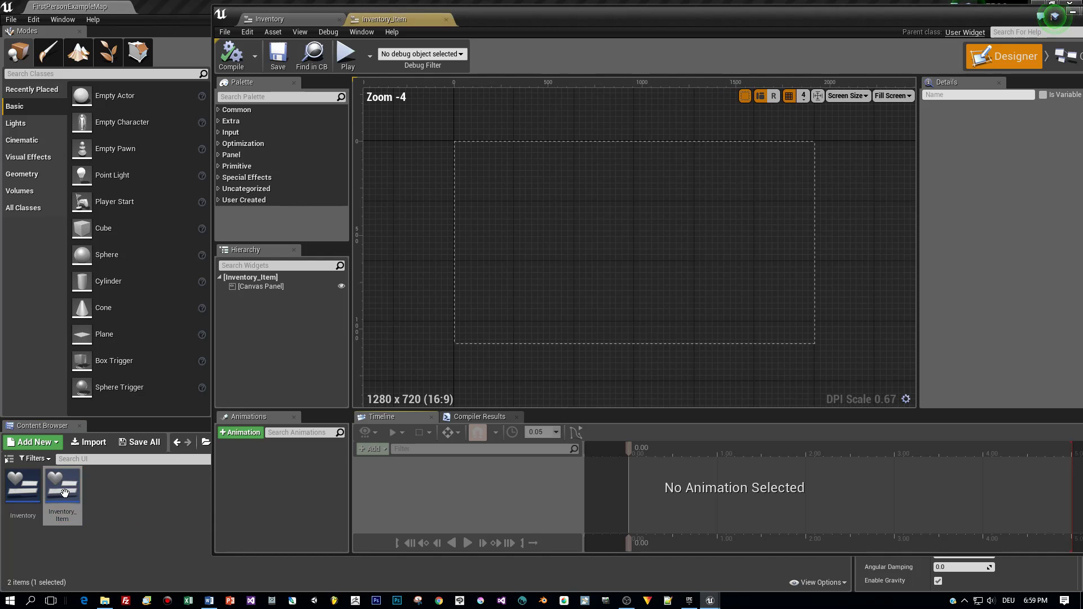
Step: Move the Inventory_Item editor window aside and maximize it to fill the screen
{"action": "left_click_drag", "start_coordinate": [499, 11], "coordinate": [363, 15]}
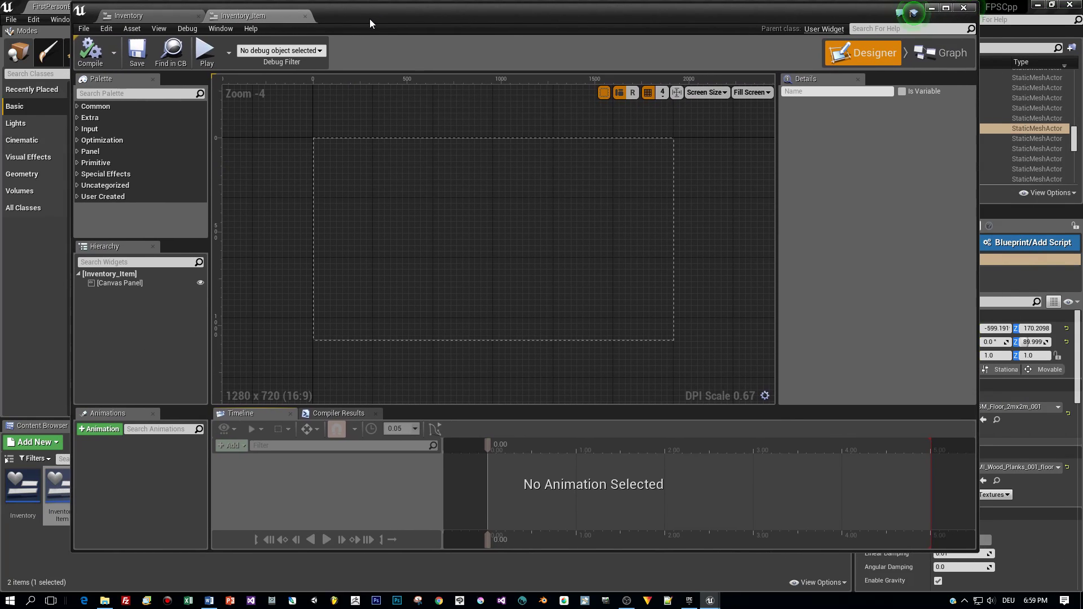
{"action": "left_click", "coordinate": [946, 8]}
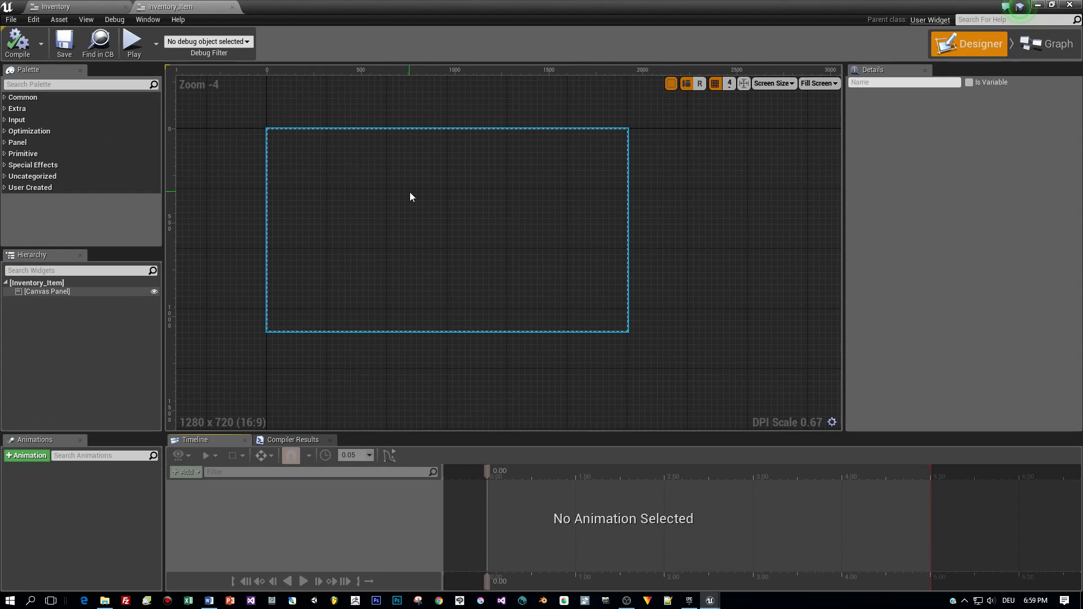
Step: Delete the Canvas Panel from Inventory_Item, leaving only the root widget
{"action": "left_click", "coordinate": [48, 291]}
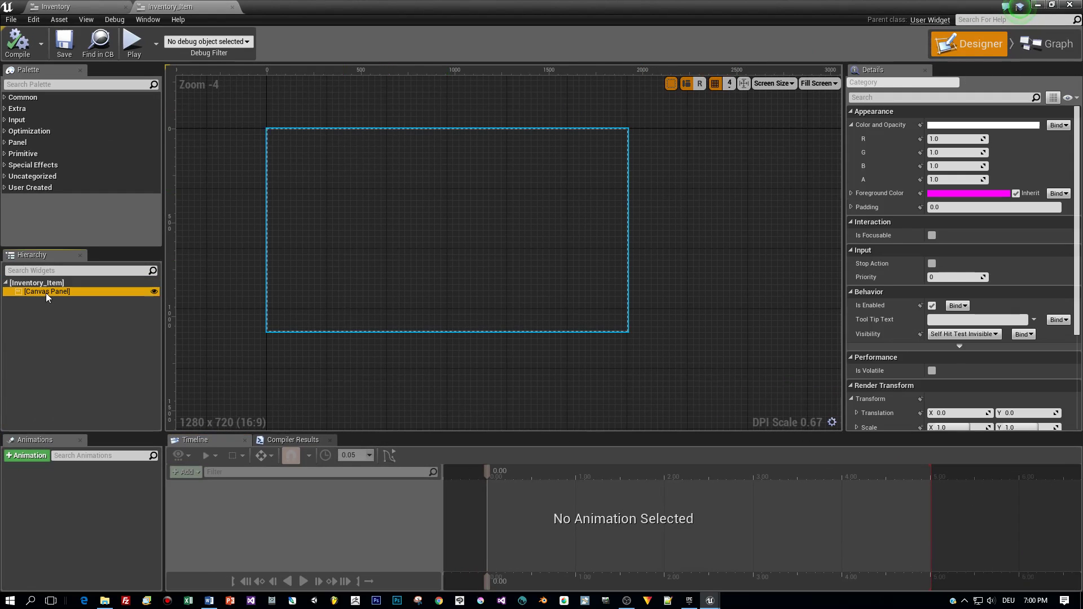
{"action": "key", "text": "Delete"}
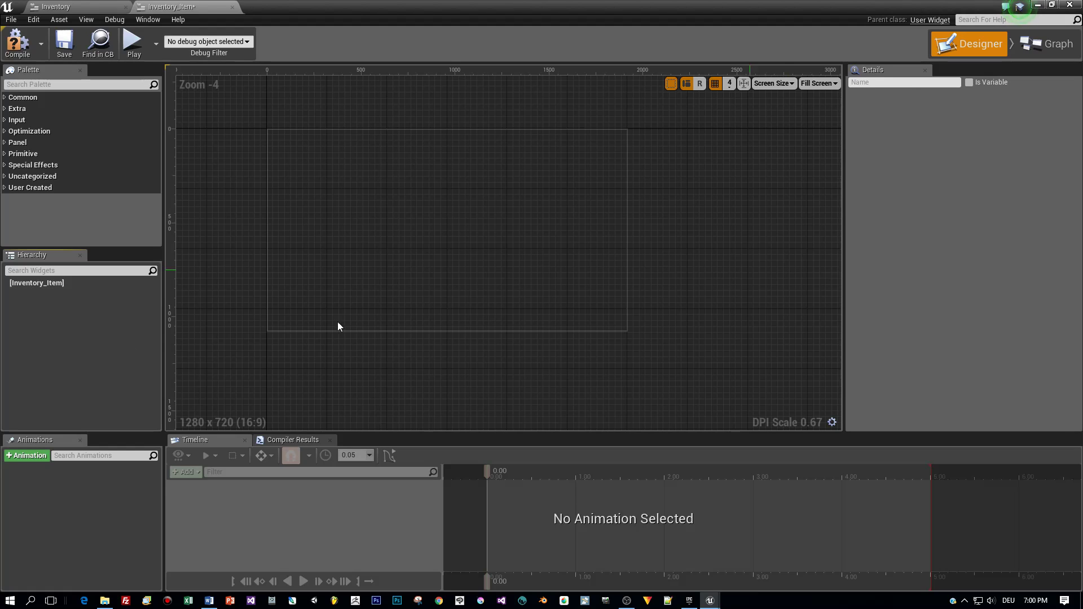
{"action": "right_click", "coordinate": [55, 282]}
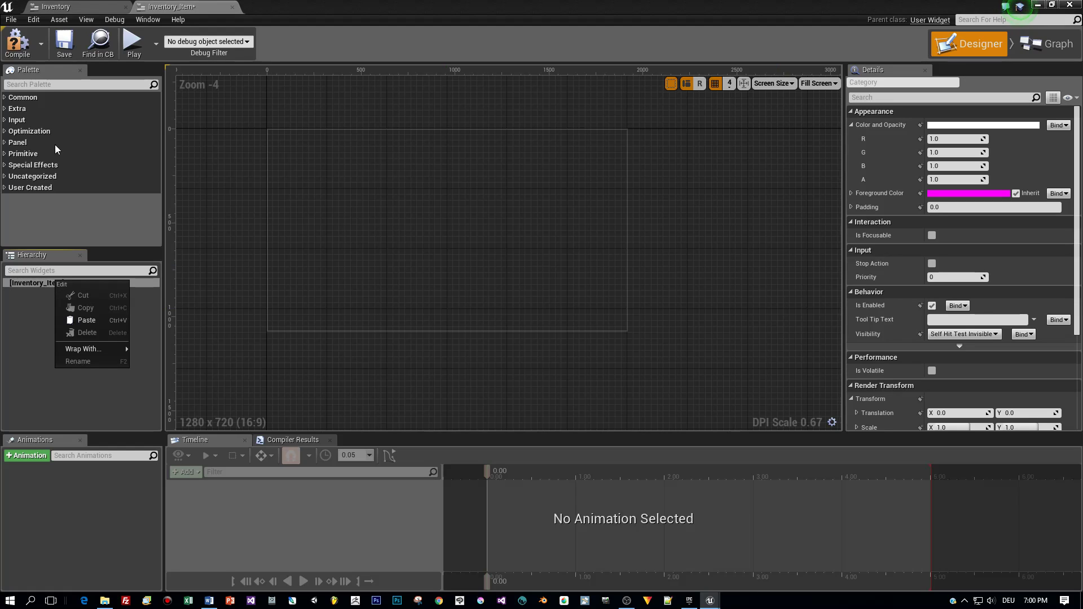
{"action": "left_click", "coordinate": [43, 85]}
Step: Add a Button to Inventory_Item and tint its Normal style dark grey (0.09 RGB)
{"action": "type", "text": "button"}
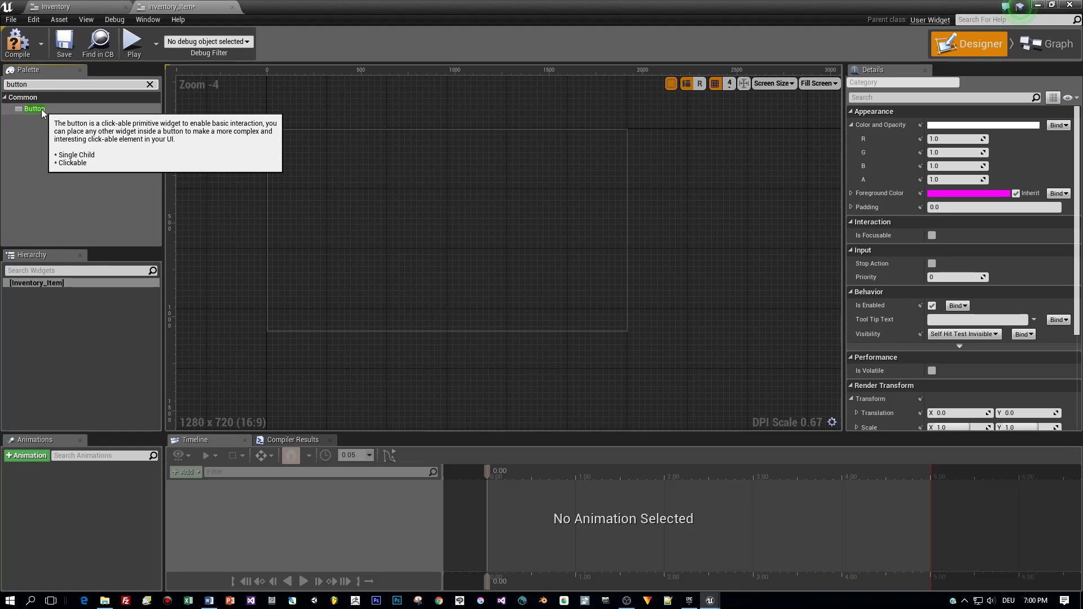
{"action": "left_click_drag", "start_coordinate": [42, 109], "coordinate": [42, 286]}
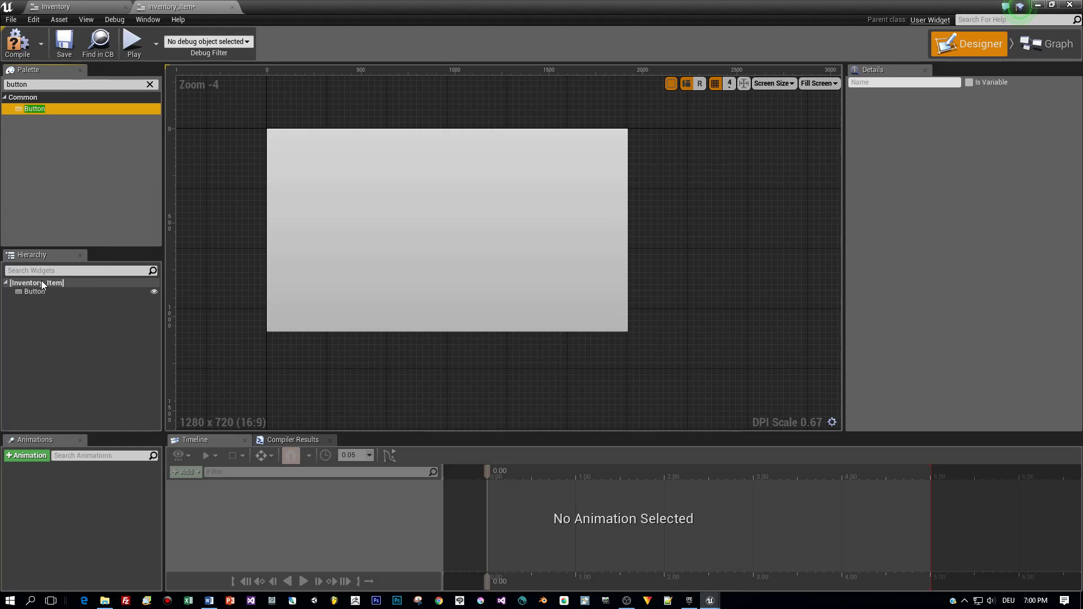
{"action": "left_click", "coordinate": [36, 292]}
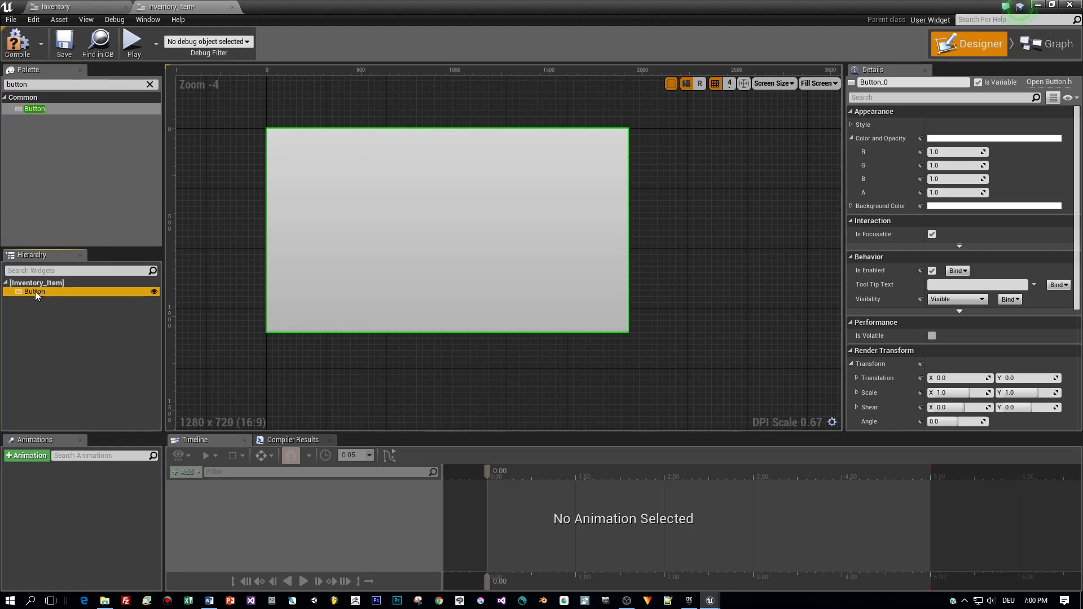
{"action": "left_click", "coordinate": [997, 219]}
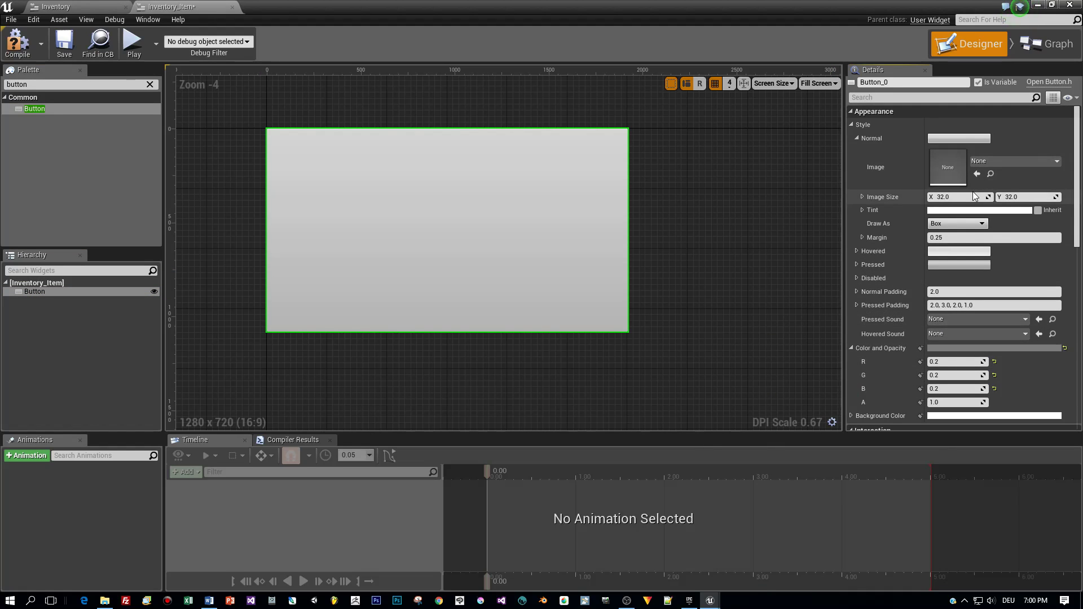
{"action": "left_click", "coordinate": [956, 211]}
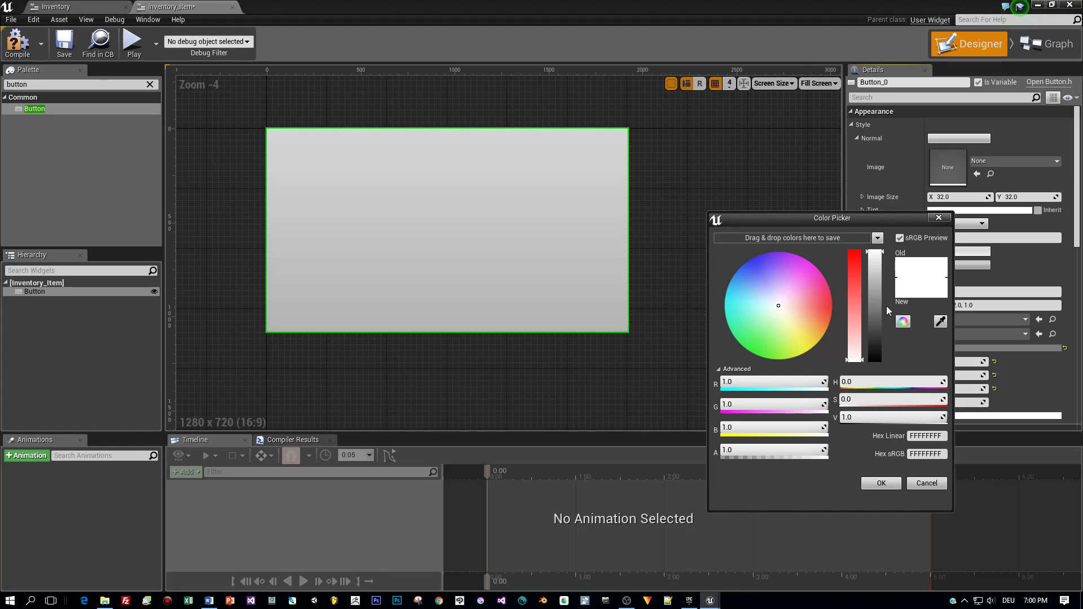
{"action": "left_click_drag", "start_coordinate": [874, 308], "coordinate": [874, 351]}
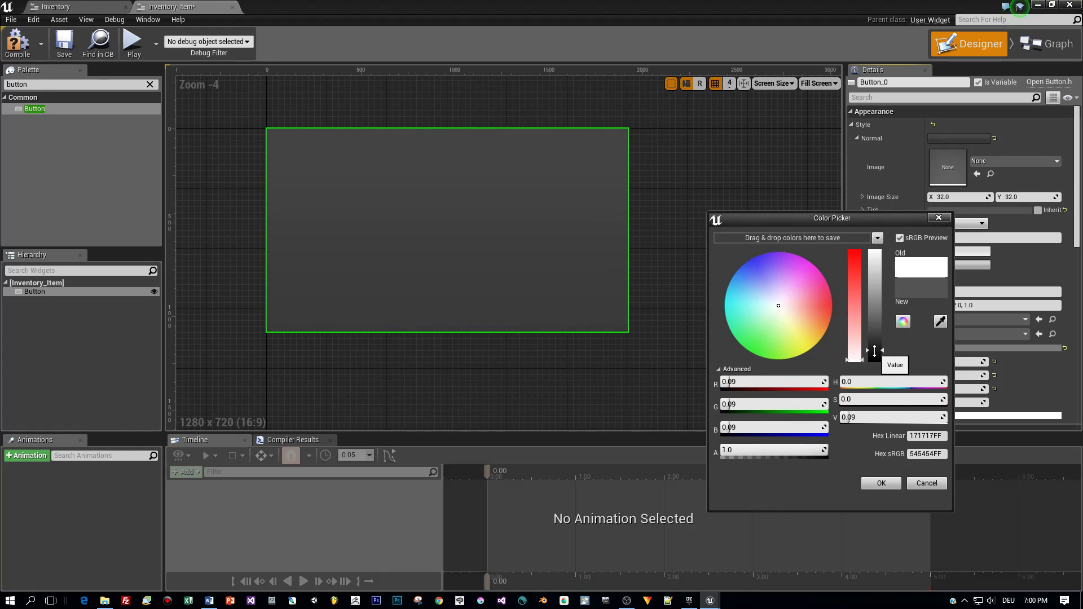
{"action": "left_click", "coordinate": [881, 484]}
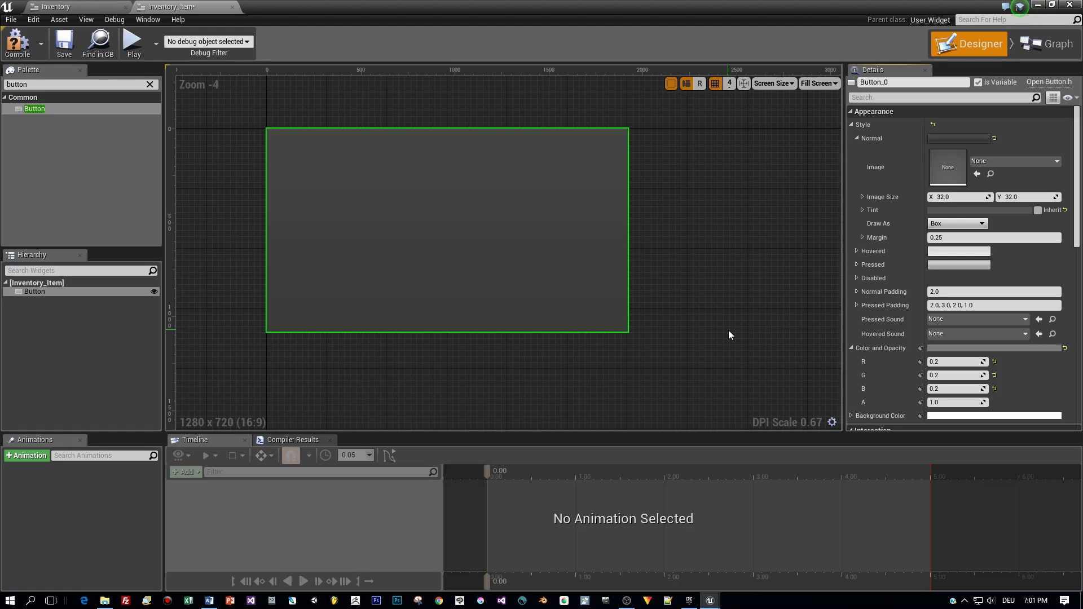
Step: Place a Size Box inside the Button
{"action": "right_click", "coordinate": [36, 292]}
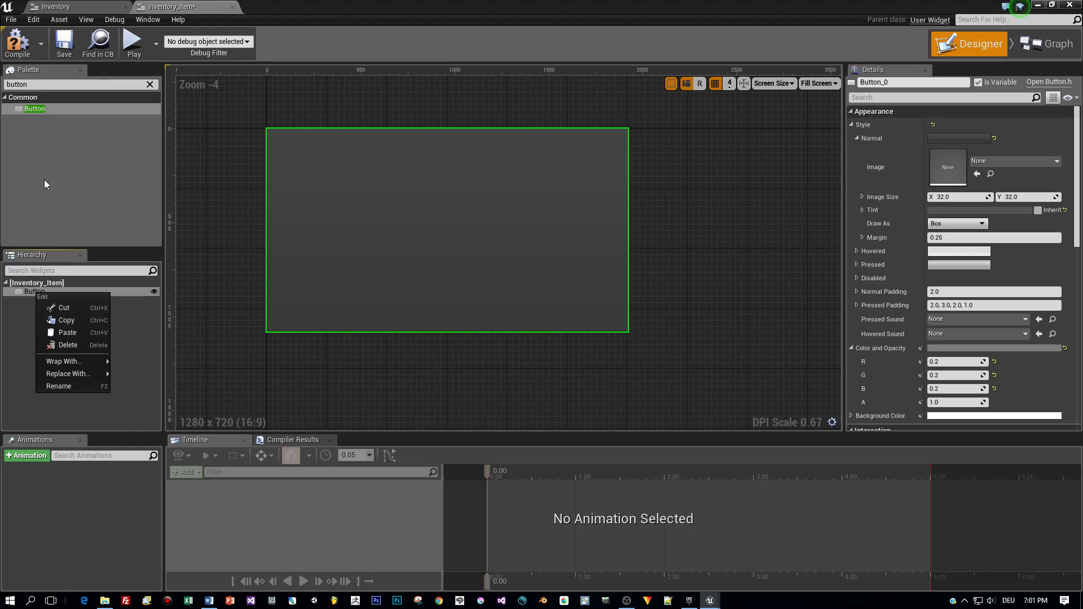
{"action": "left_click", "coordinate": [41, 83]}
{"action": "type", "text": "size"}
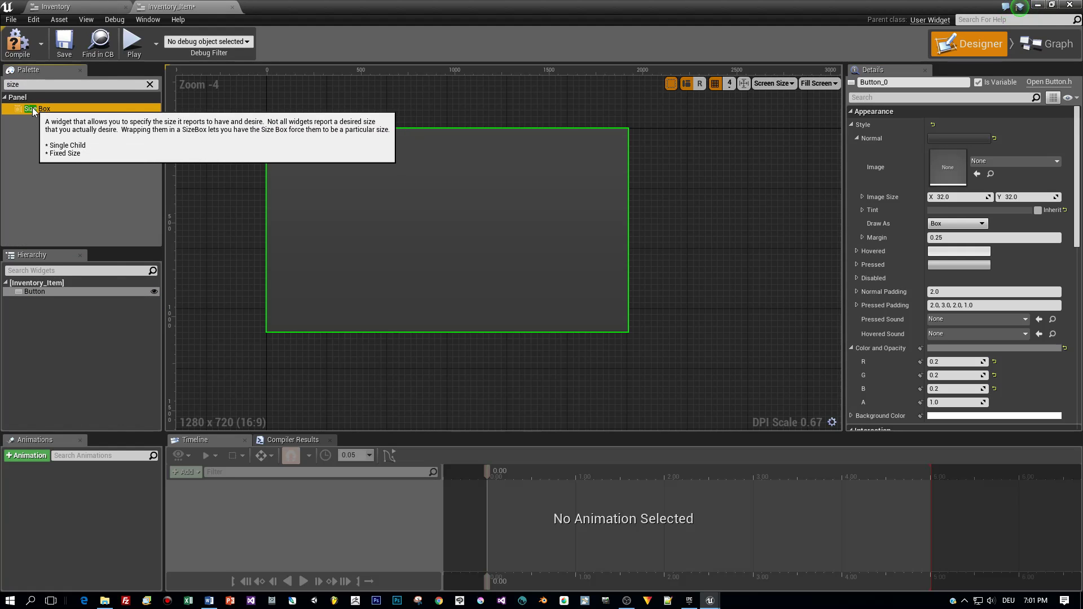
{"action": "left_click_drag", "start_coordinate": [41, 110], "coordinate": [39, 292]}
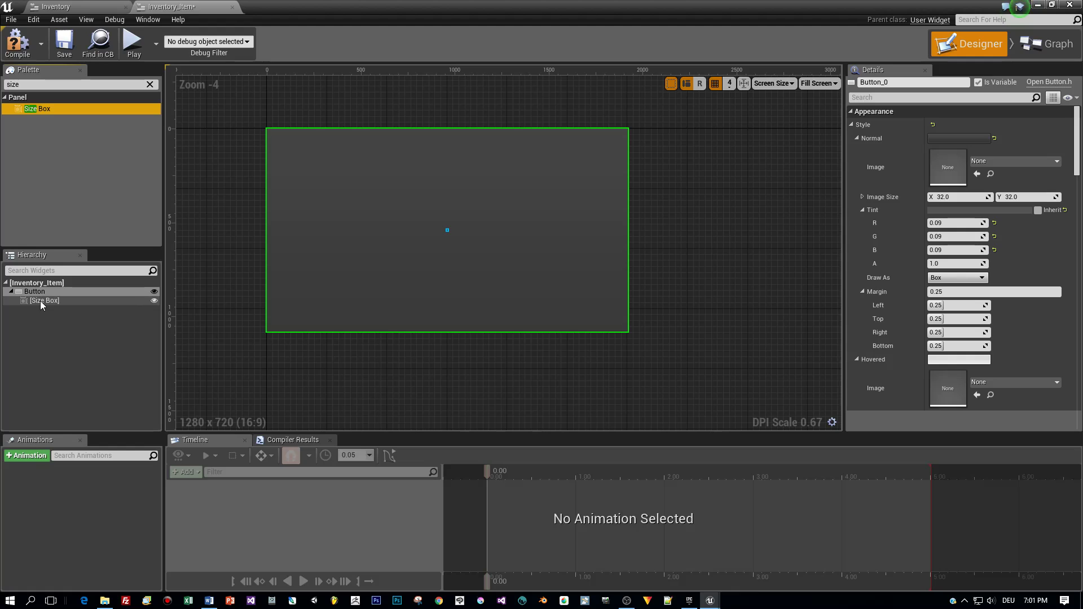
Step: Override the Size Box width and height to 64 and preview at Desired on Screen
{"action": "left_click", "coordinate": [39, 300]}
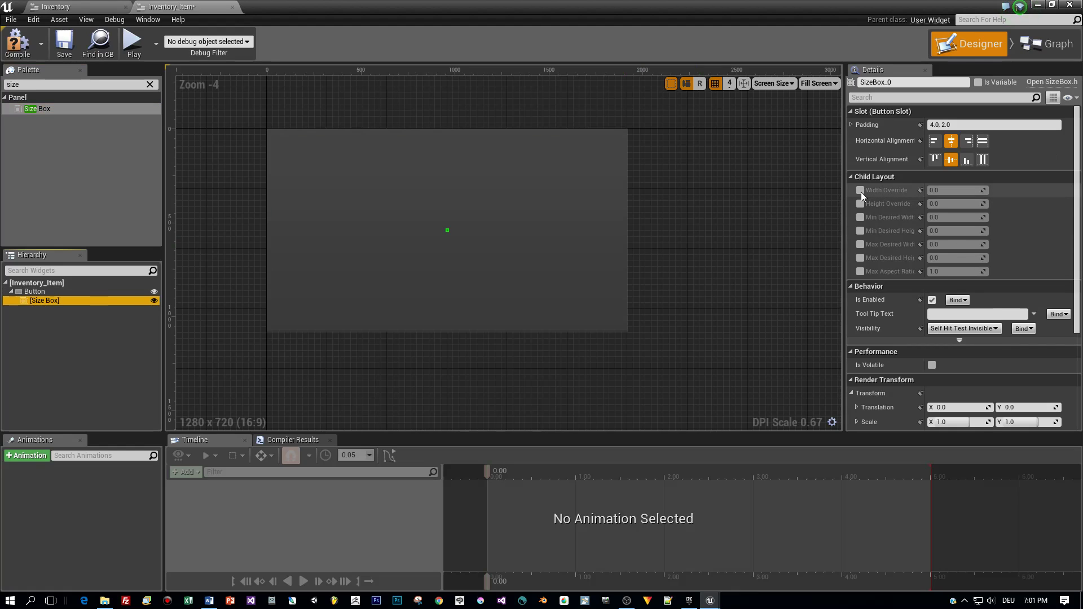
{"action": "left_click", "coordinate": [860, 190]}
{"action": "left_click", "coordinate": [860, 203]}
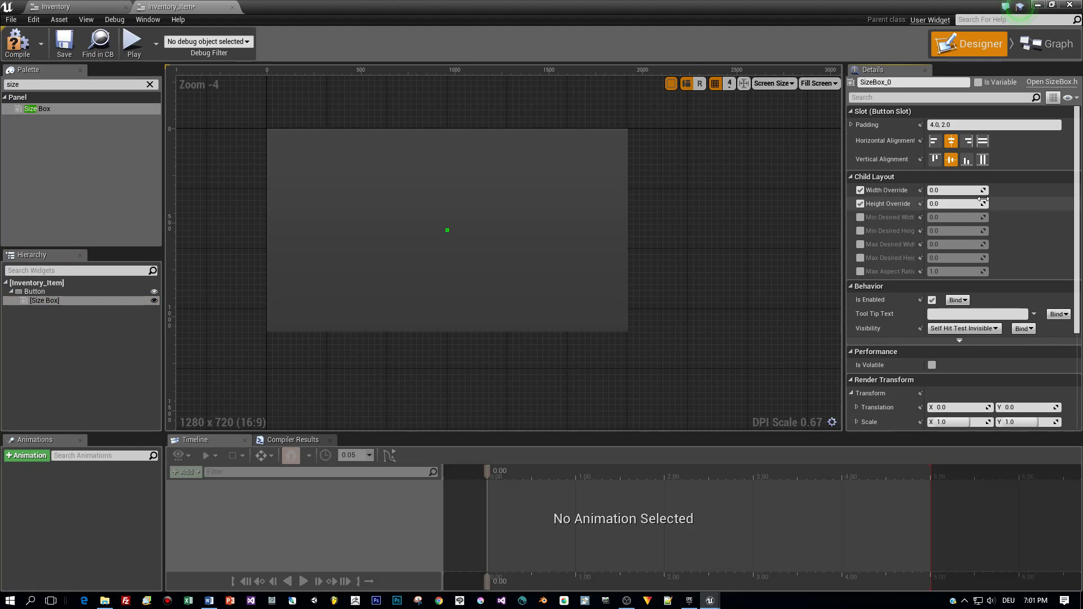
{"action": "left_click", "coordinate": [949, 192]}
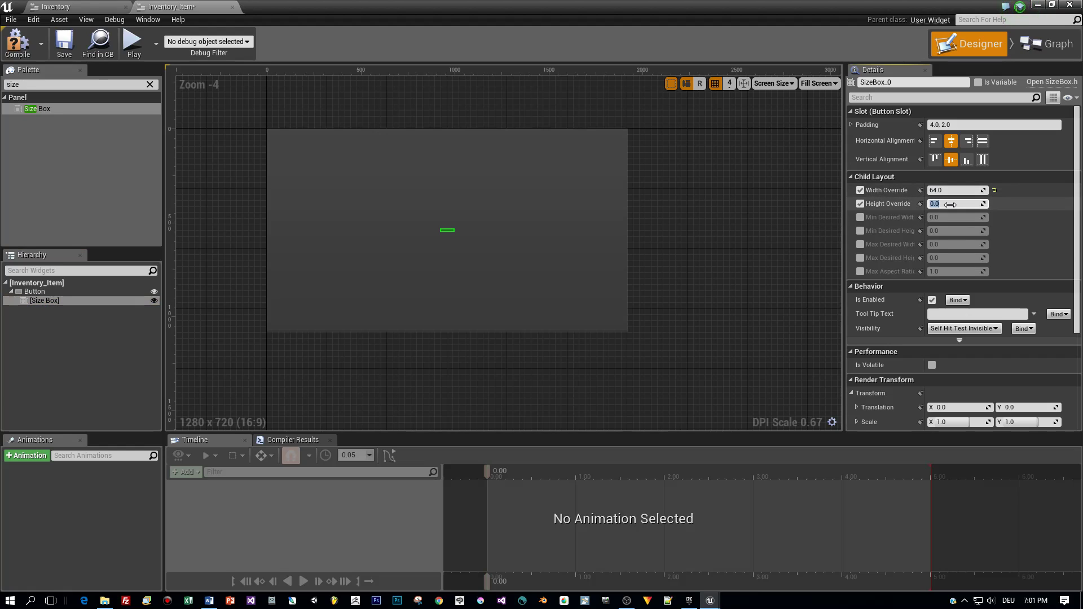
{"action": "left_click", "coordinate": [819, 83]}
{"action": "left_click", "coordinate": [823, 147]}
{"action": "scroll", "coordinate": [372, 138], "scroll_direction": "up", "scroll_amount": 1}
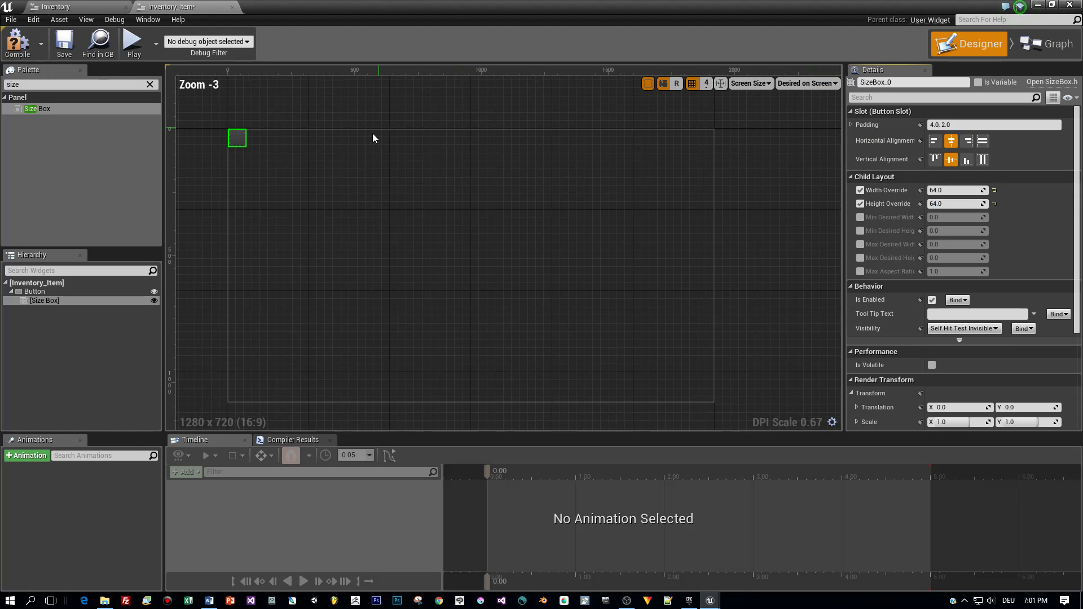
{"action": "scroll", "coordinate": [384, 201], "scroll_direction": "up", "scroll_amount": 4}
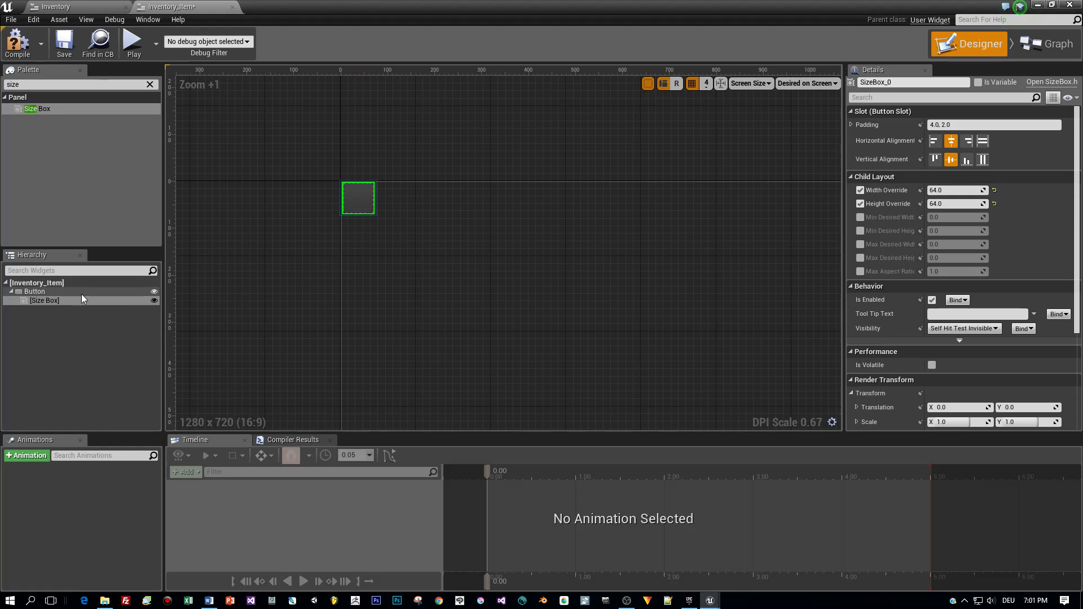
{"action": "left_click", "coordinate": [140, 83]}
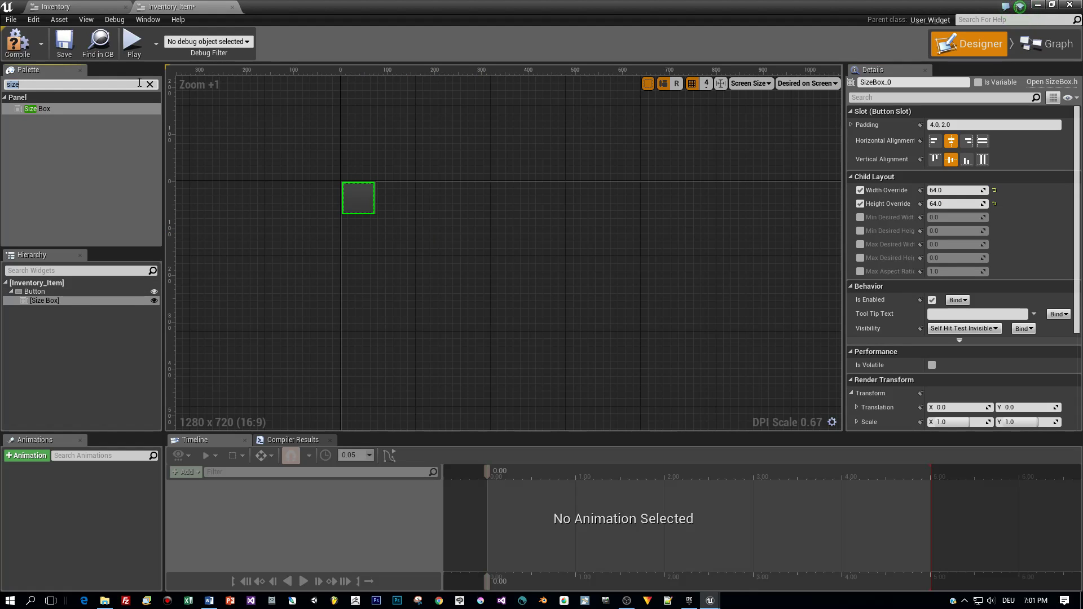
Step: Put an Image inside the Size Box with padding 5
{"action": "type", "text": "imag"}
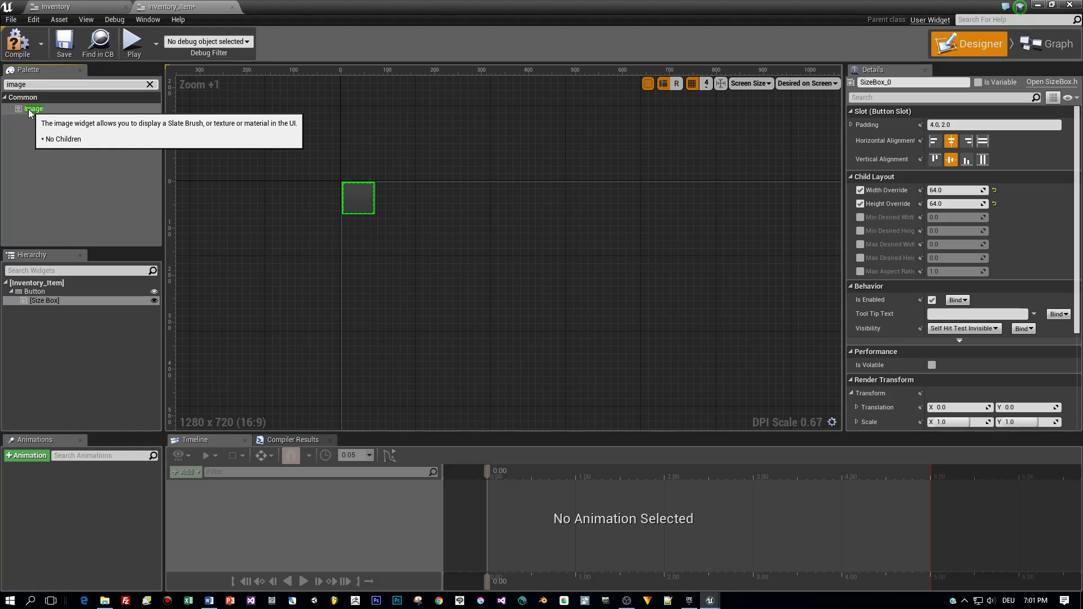
{"action": "left_click_drag", "start_coordinate": [28, 109], "coordinate": [49, 299]}
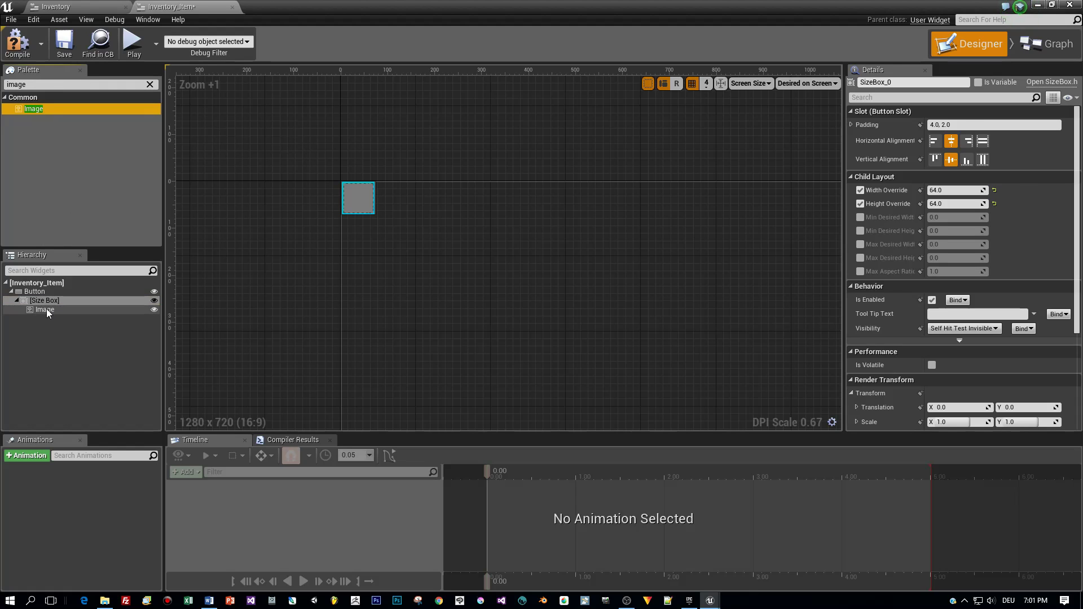
{"action": "left_click", "coordinate": [46, 309]}
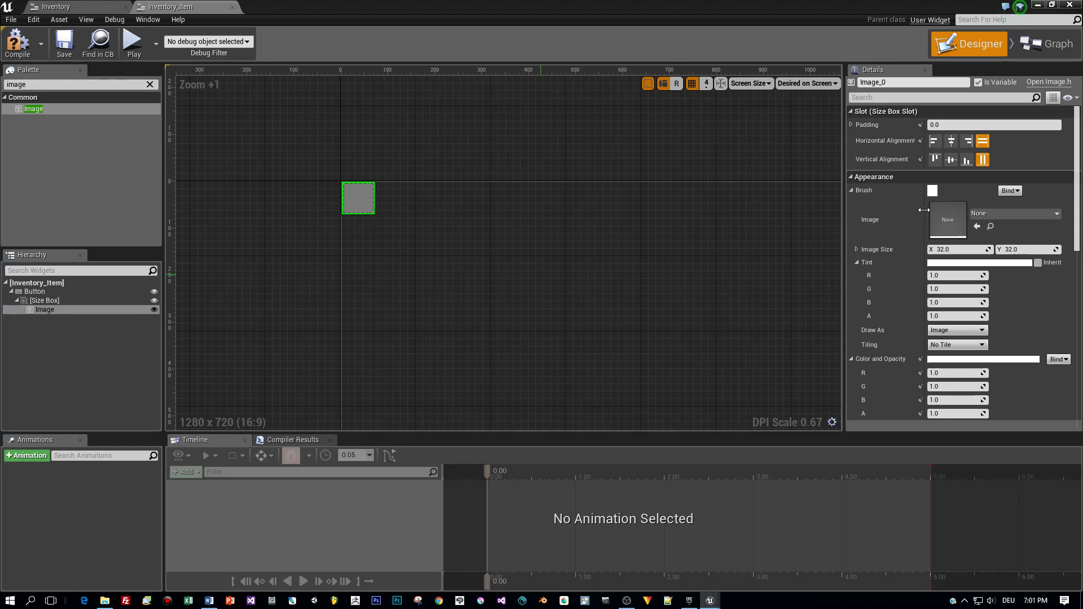
{"action": "left_click", "coordinate": [956, 125]}
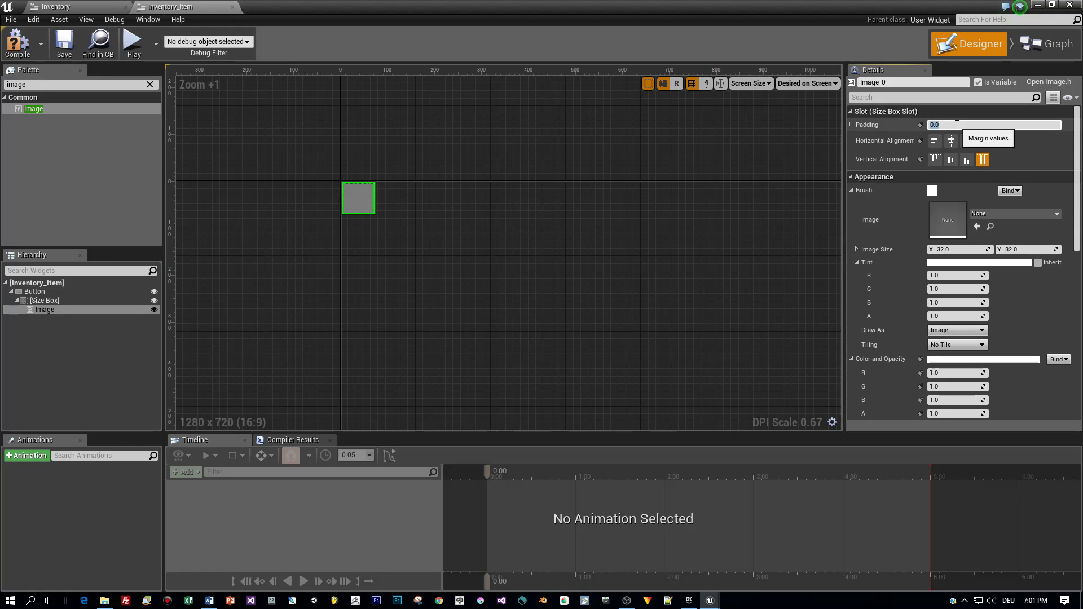
{"action": "type", "text": "5"}
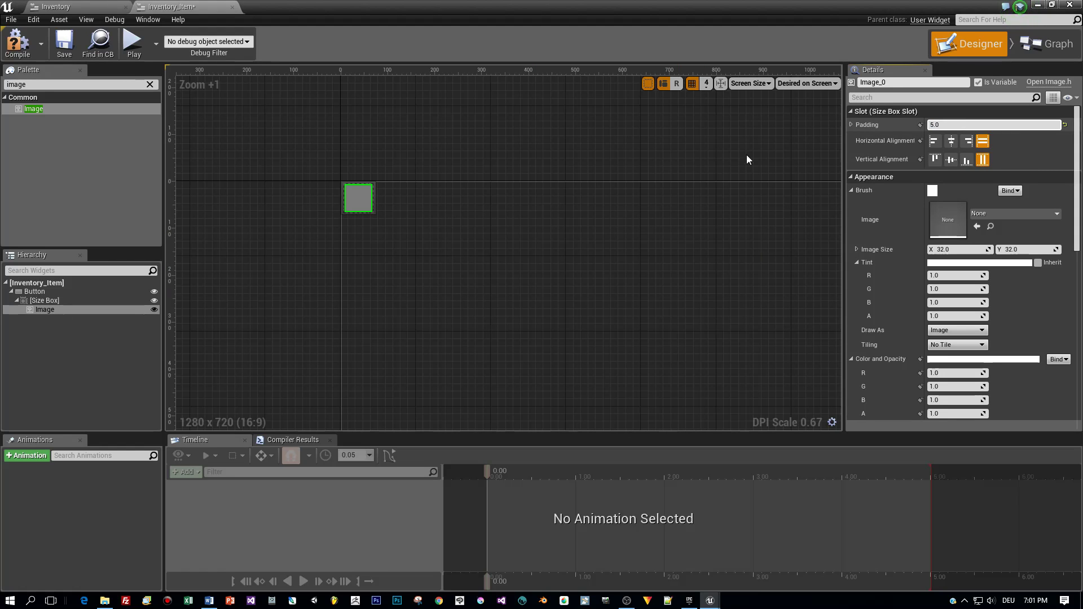
{"action": "key", "text": "Return"}
Step: Set the Image's brush texture to inv_item_border
{"action": "scroll", "coordinate": [329, 212], "scroll_direction": "up", "scroll_amount": 1}
{"action": "scroll", "coordinate": [419, 235], "scroll_direction": "up", "scroll_amount": 7}
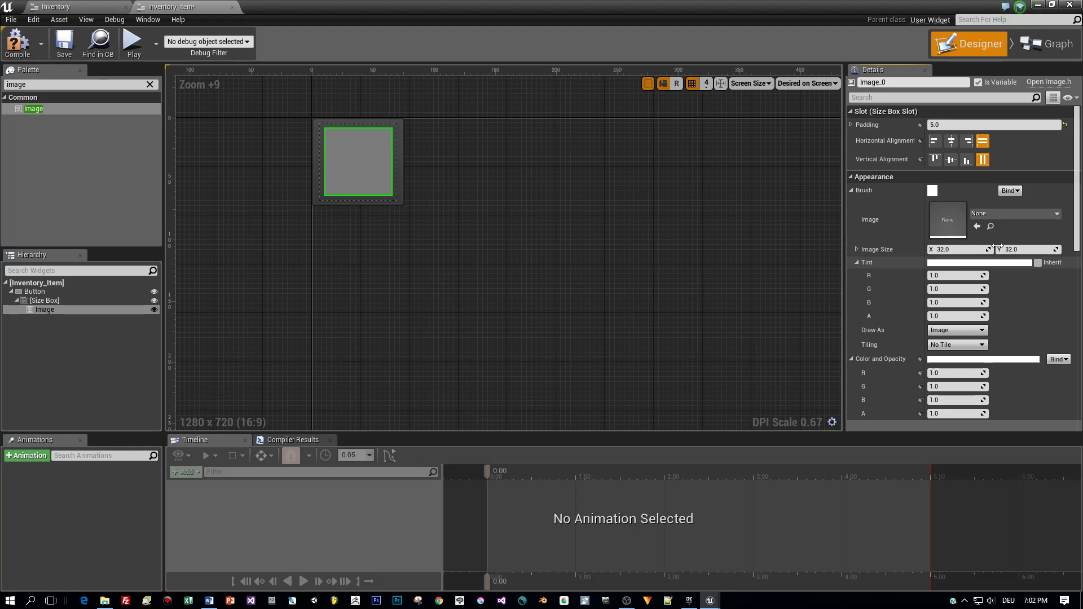
{"action": "left_click", "coordinate": [999, 215]}
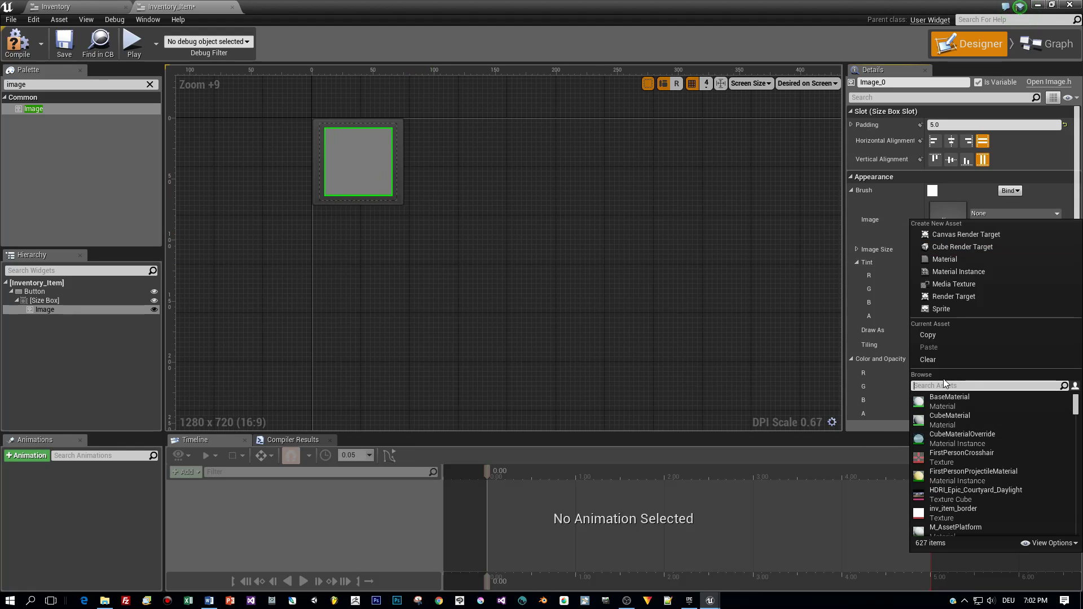
{"action": "type", "text": "inv"}
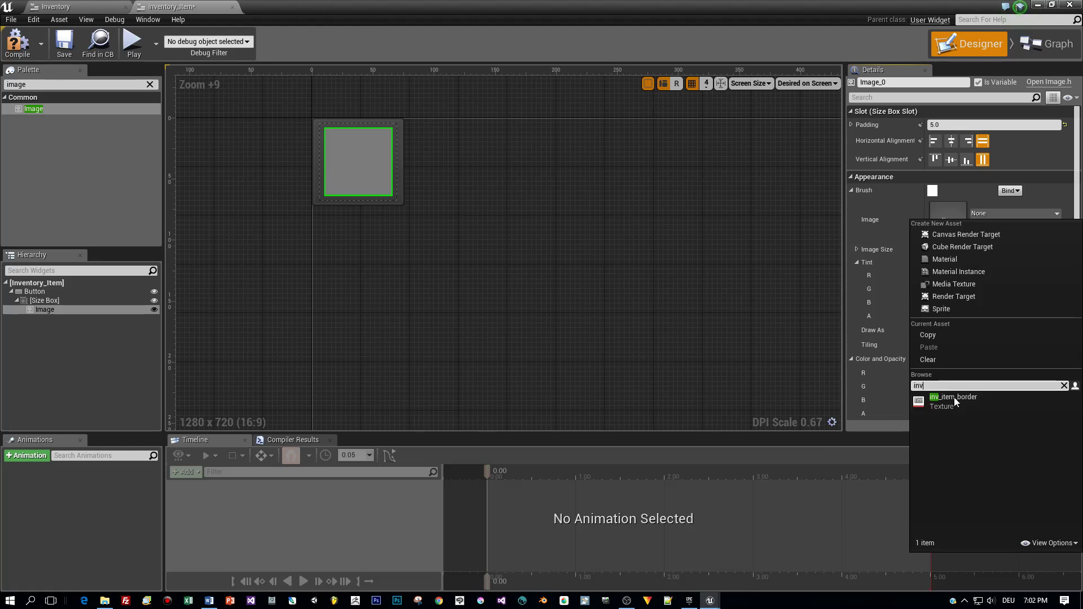
{"action": "left_click", "coordinate": [956, 404]}
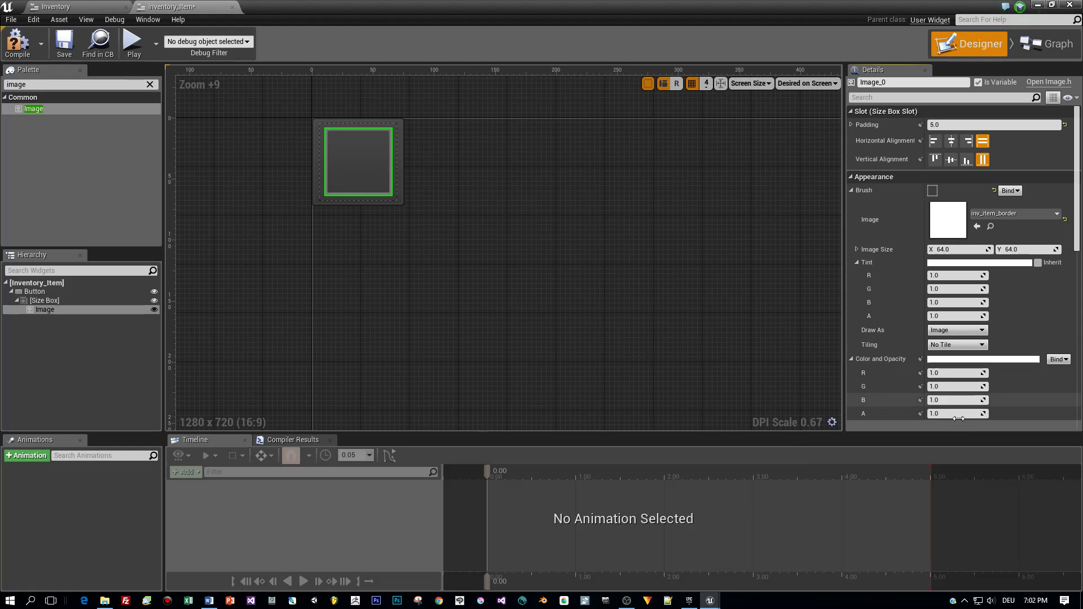
{"action": "left_click", "coordinate": [419, 200]}
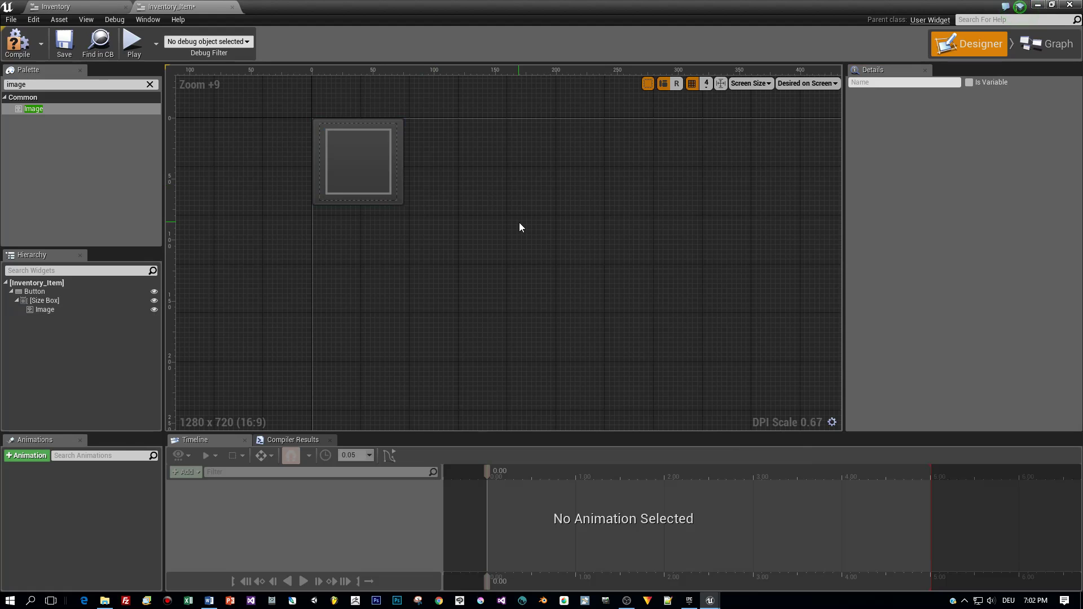
{"action": "scroll", "coordinate": [514, 237], "scroll_direction": "down", "scroll_amount": 4}
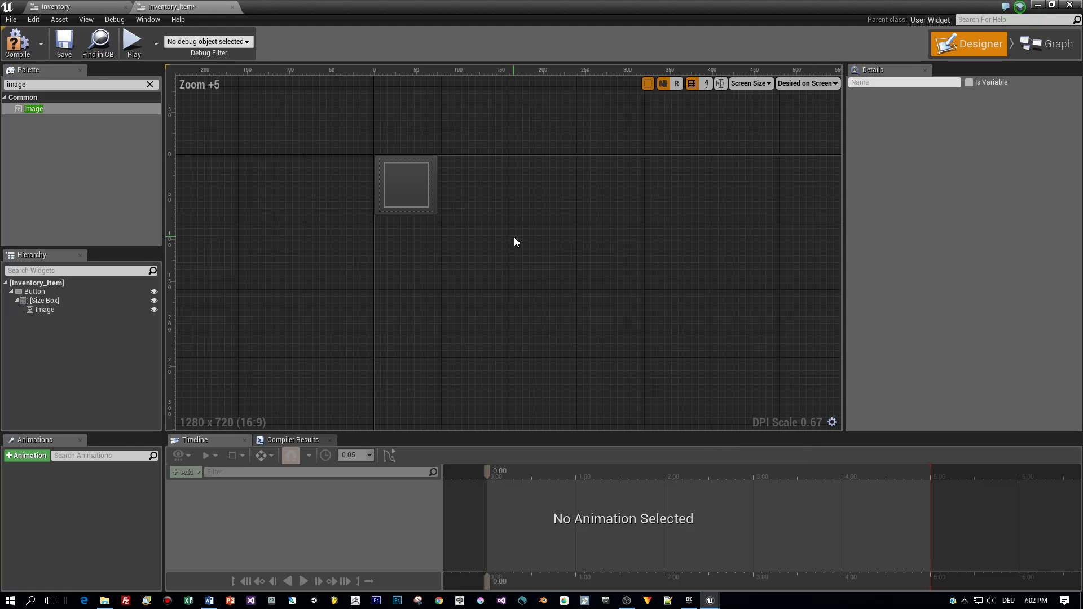
Step: Compile Inventory_Item and switch to the Inventory widget
{"action": "left_click", "coordinate": [16, 42]}
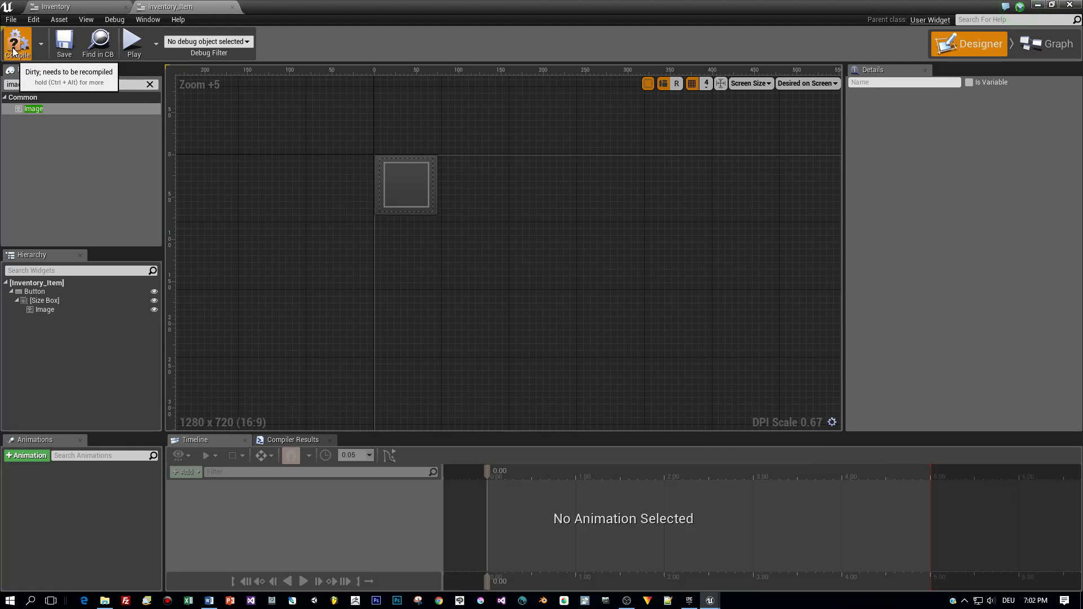
{"action": "left_click", "coordinate": [43, 282]}
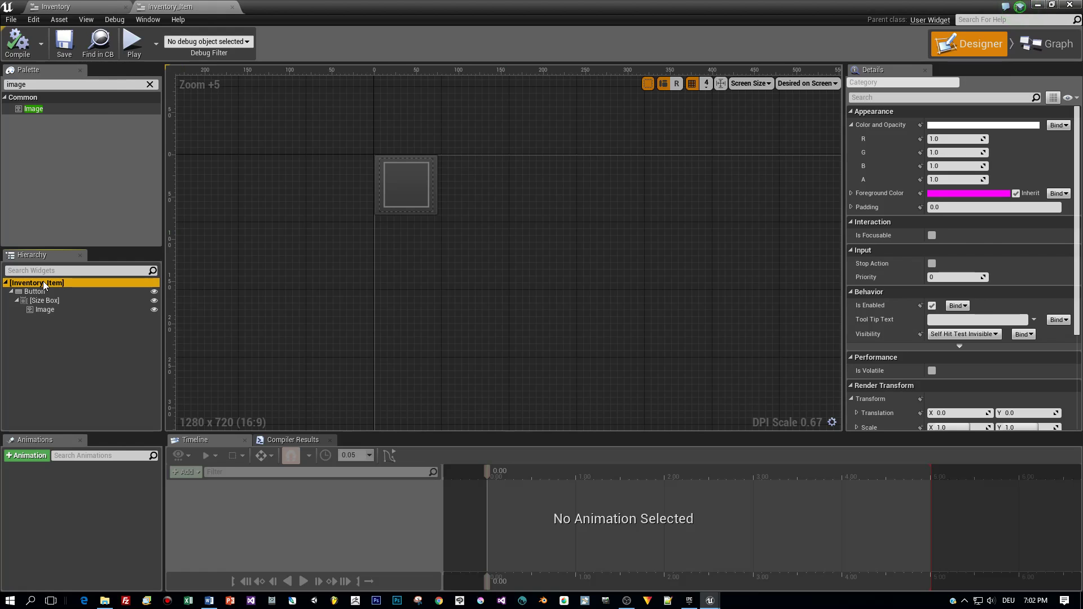
{"action": "left_click", "coordinate": [45, 310]}
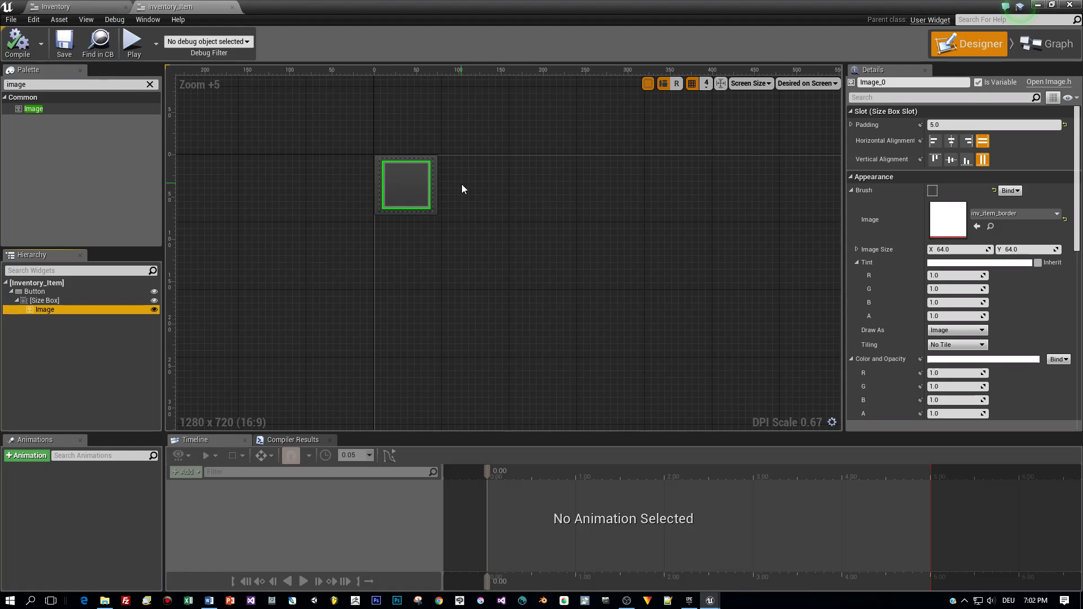
{"action": "left_click", "coordinate": [84, 6]}
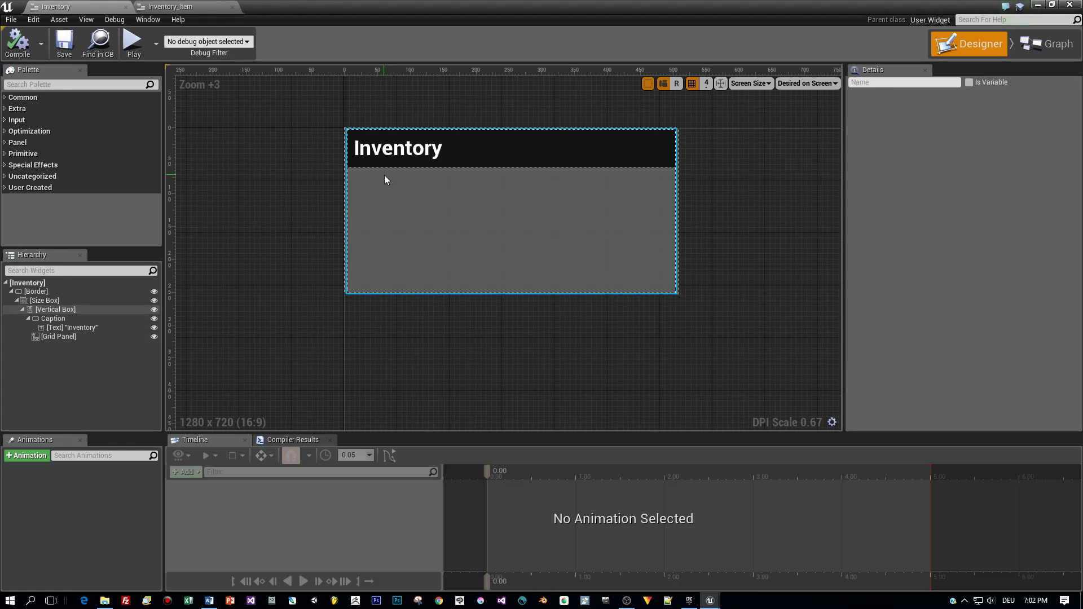
Step: Place an Inventory Item in the Grid Panel with padding 2
{"action": "left_click", "coordinate": [5, 188]}
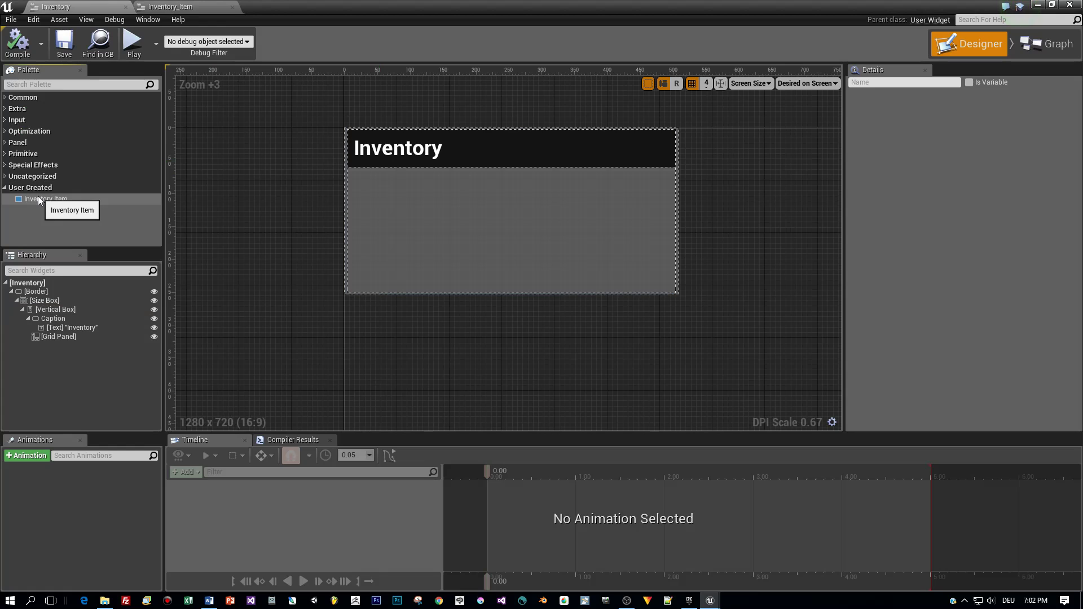
{"action": "left_click_drag", "start_coordinate": [36, 198], "coordinate": [64, 337]}
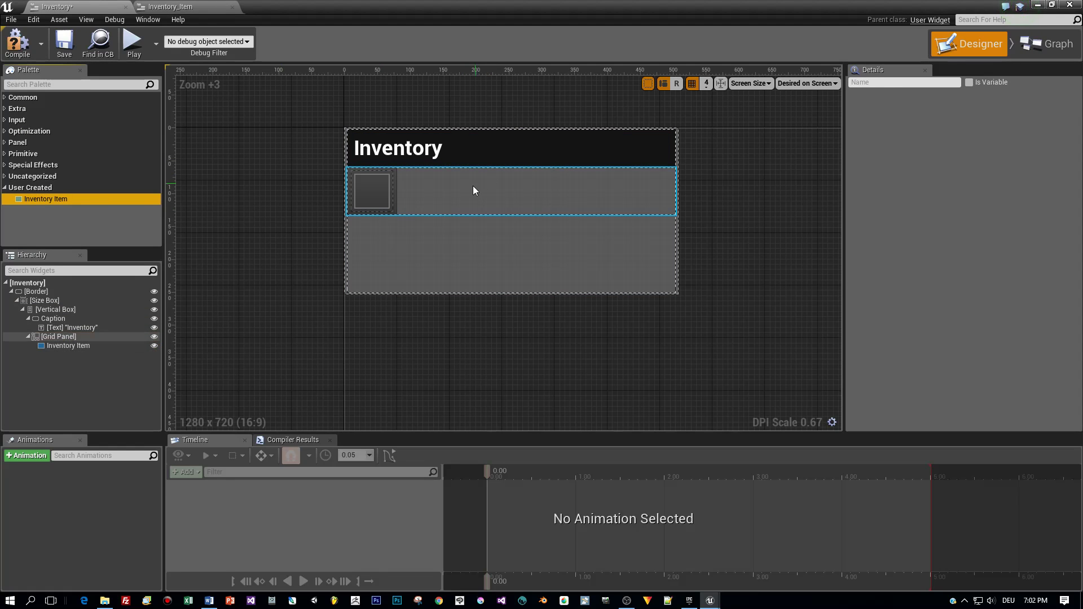
{"action": "left_click", "coordinate": [440, 232]}
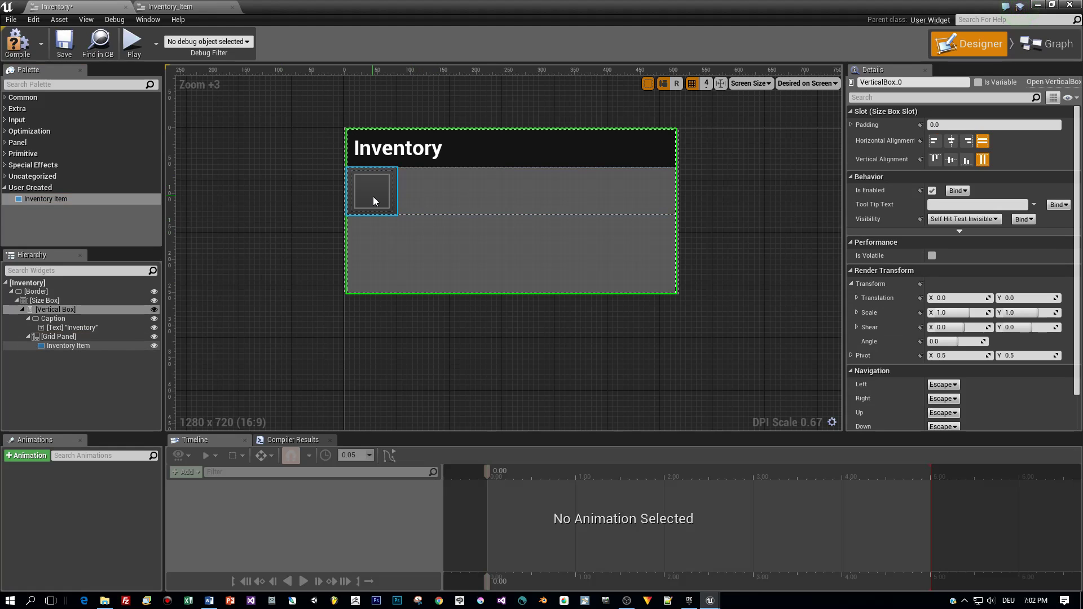
{"action": "left_click", "coordinate": [81, 346]}
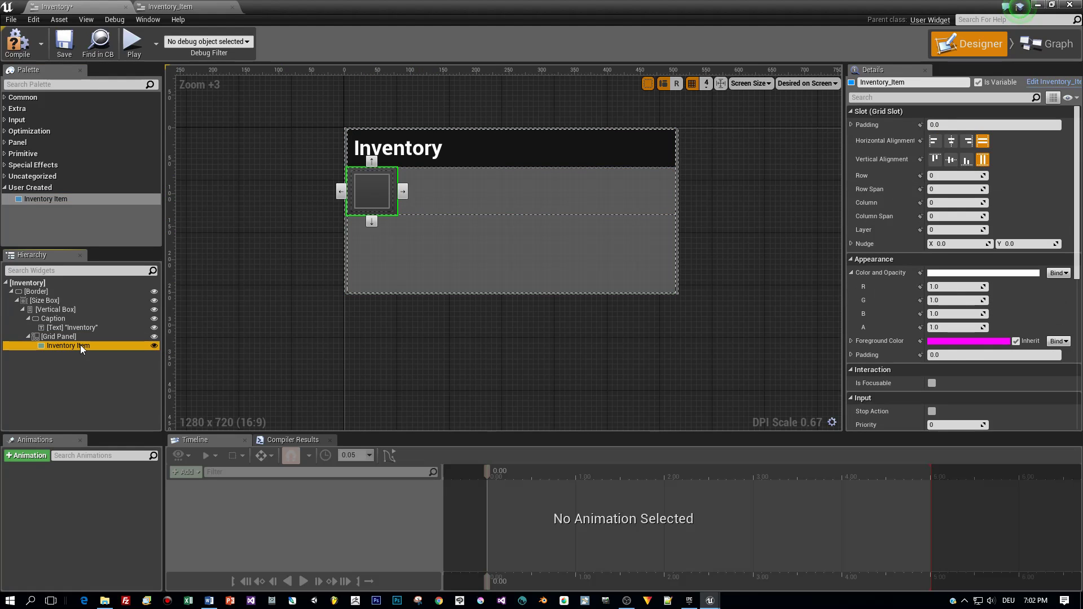
{"action": "left_click", "coordinate": [946, 125]}
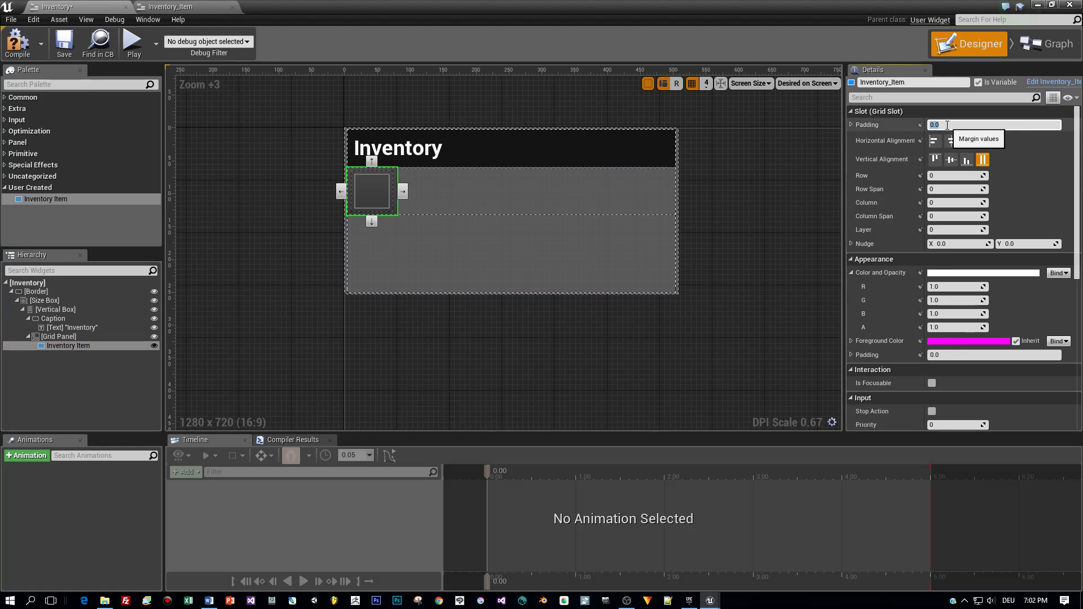
{"action": "type", "text": "2"}
{"action": "key", "text": "Return"}
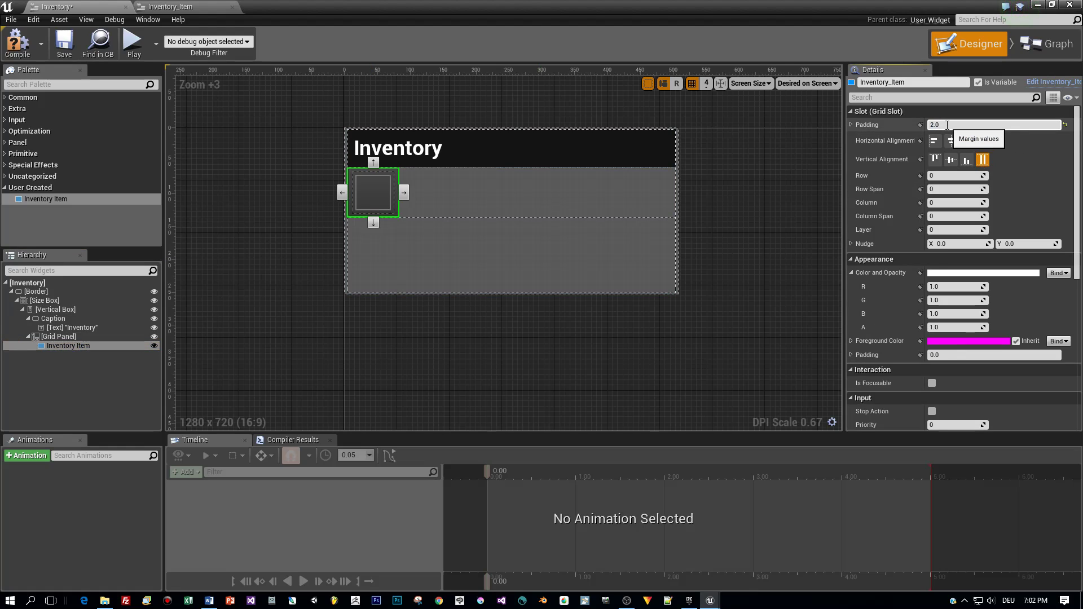
Step: Paste two copies of the Inventory Item into the Grid Panel
{"action": "left_click", "coordinate": [66, 347]}
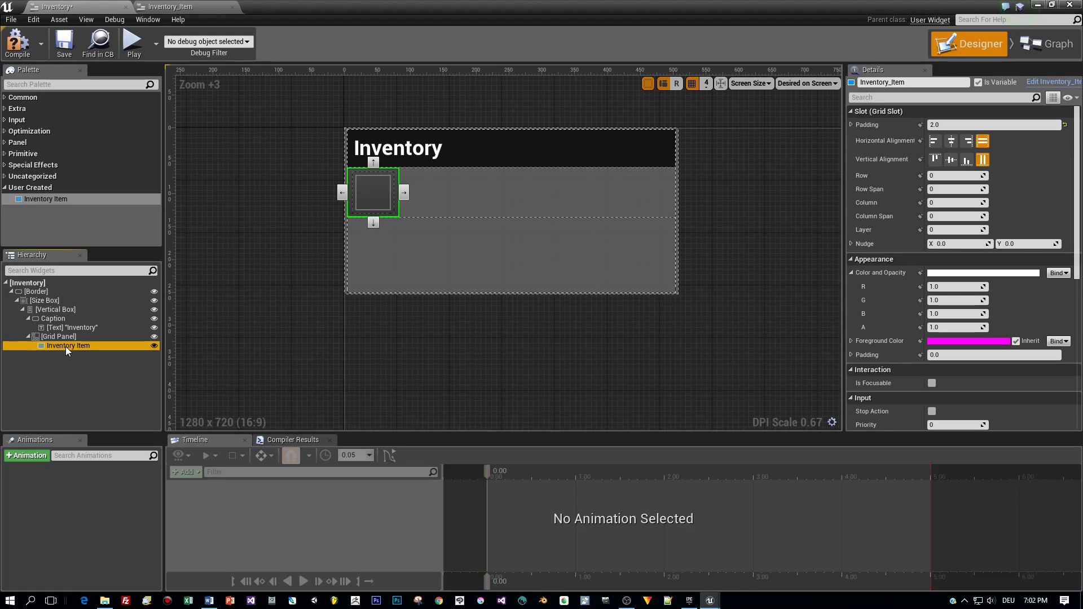
{"action": "left_click", "coordinate": [66, 337]}
{"action": "key", "text": "ctrl+v"}
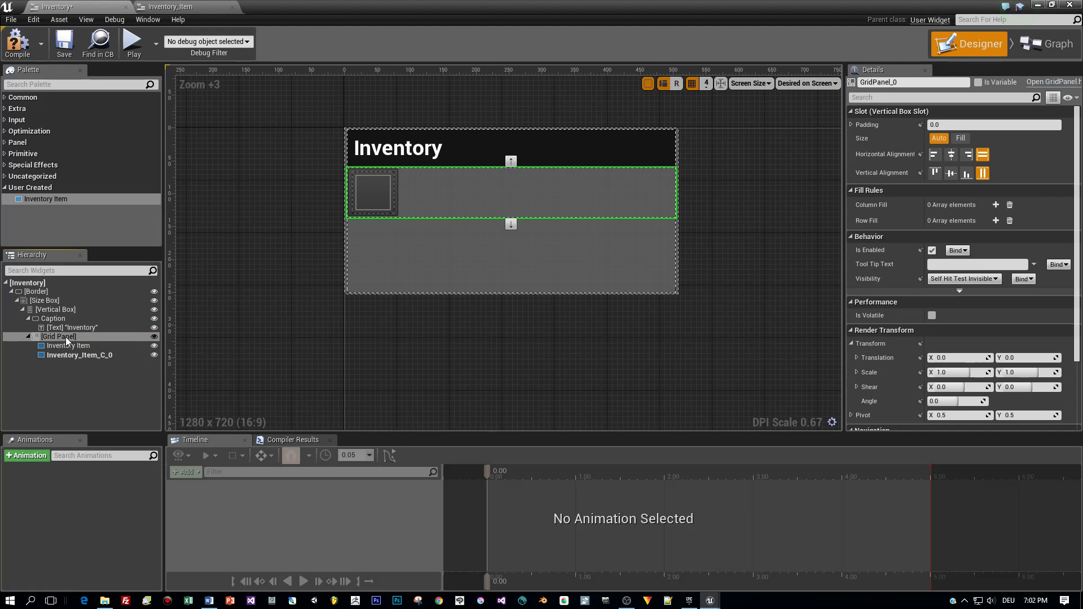
{"action": "key", "text": "ctrl+v"}
{"action": "key", "text": "ctrl+v"}
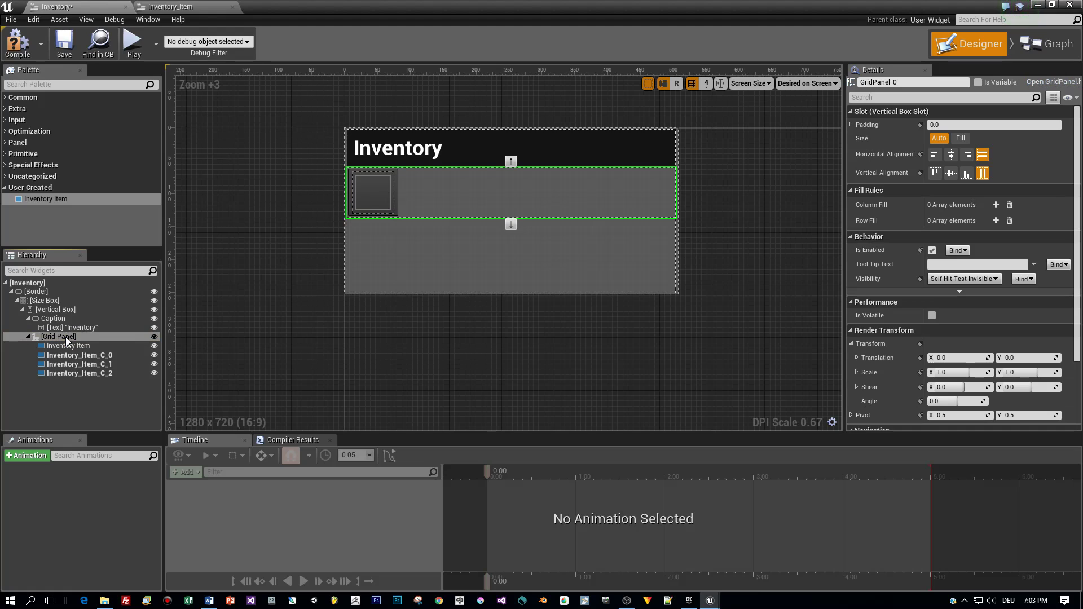
Step: Shift Inventory_Item_C_0, C_1 and C_2 into columns 1, 2 and 3 of row 0
{"action": "left_click", "coordinate": [79, 355]}
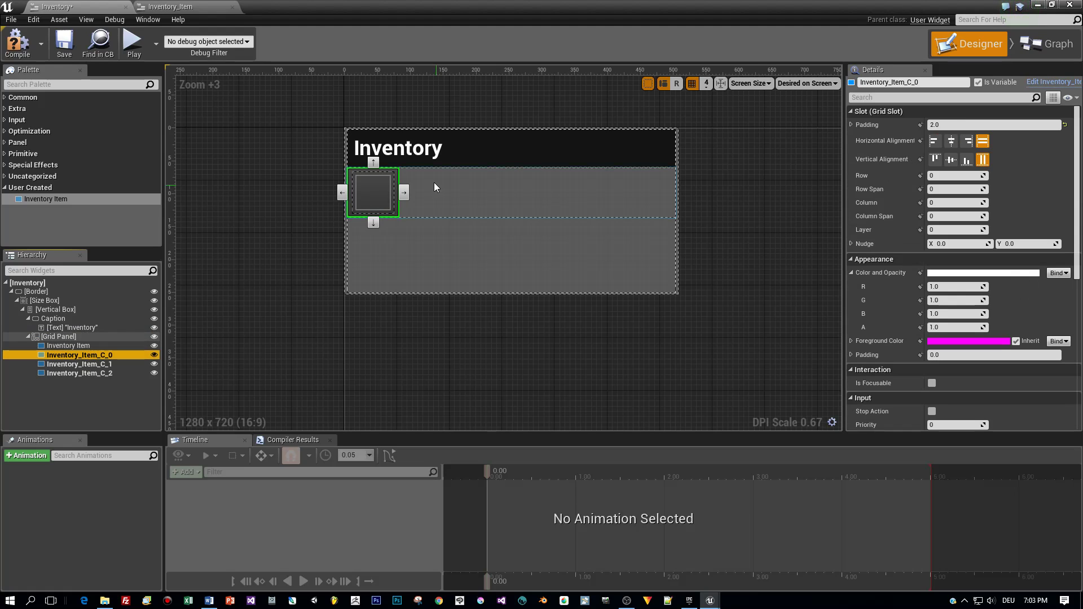
{"action": "left_click", "coordinate": [406, 192]}
{"action": "left_click", "coordinate": [93, 364]}
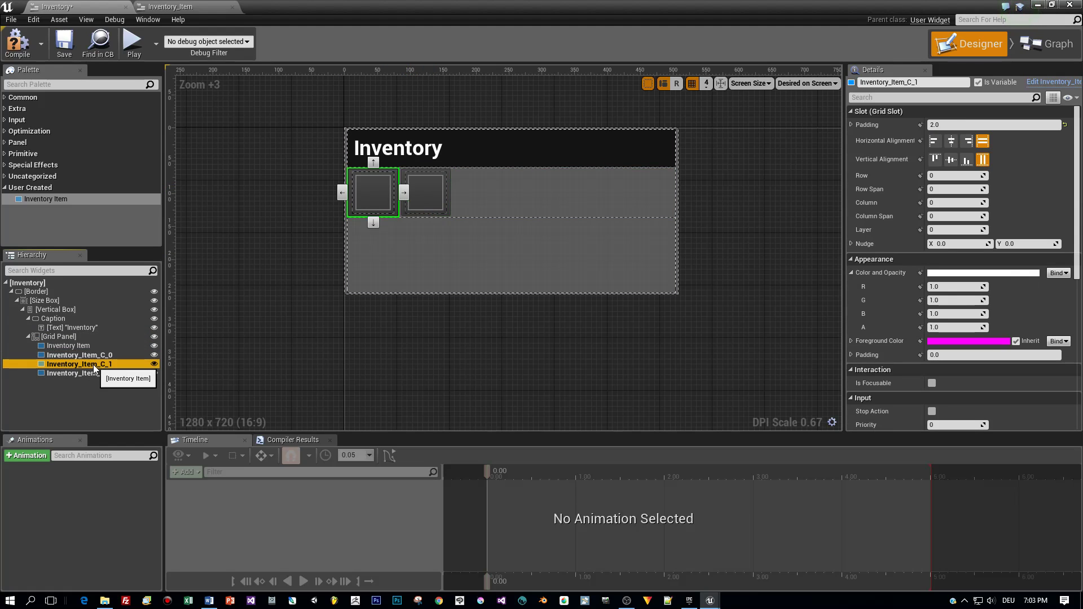
{"action": "left_click", "coordinate": [404, 193]}
{"action": "left_click", "coordinate": [455, 192]}
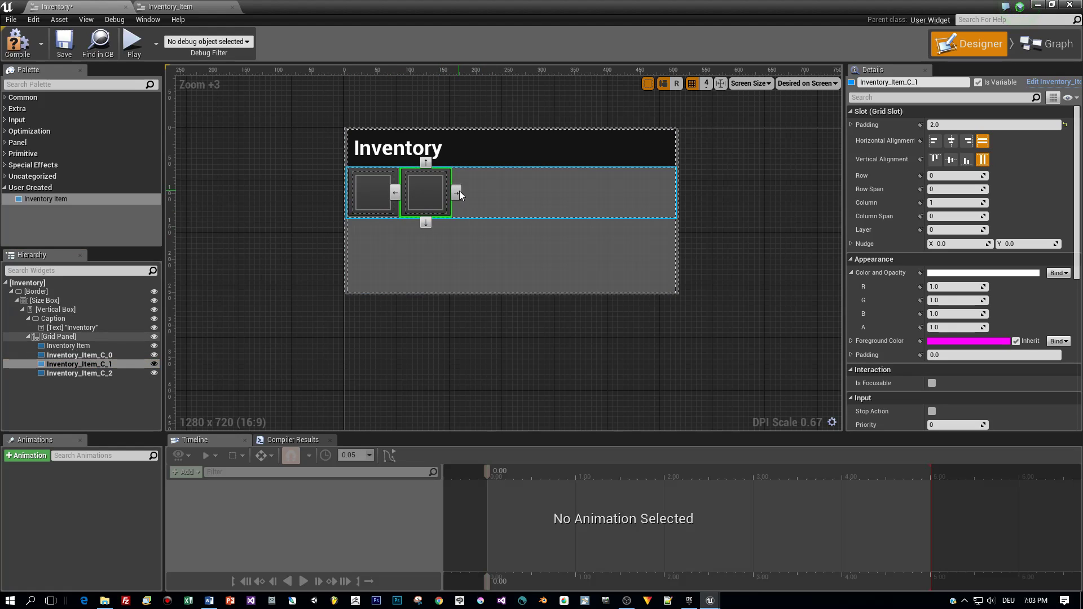
{"action": "left_click", "coordinate": [110, 372]}
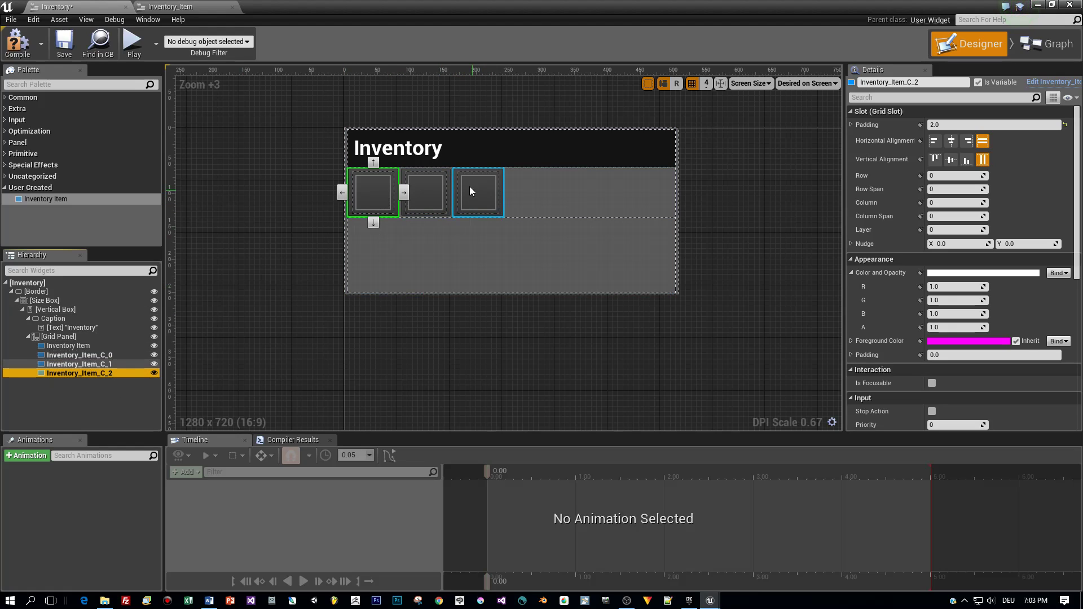
{"action": "left_click", "coordinate": [405, 193]}
{"action": "left_click", "coordinate": [457, 192]}
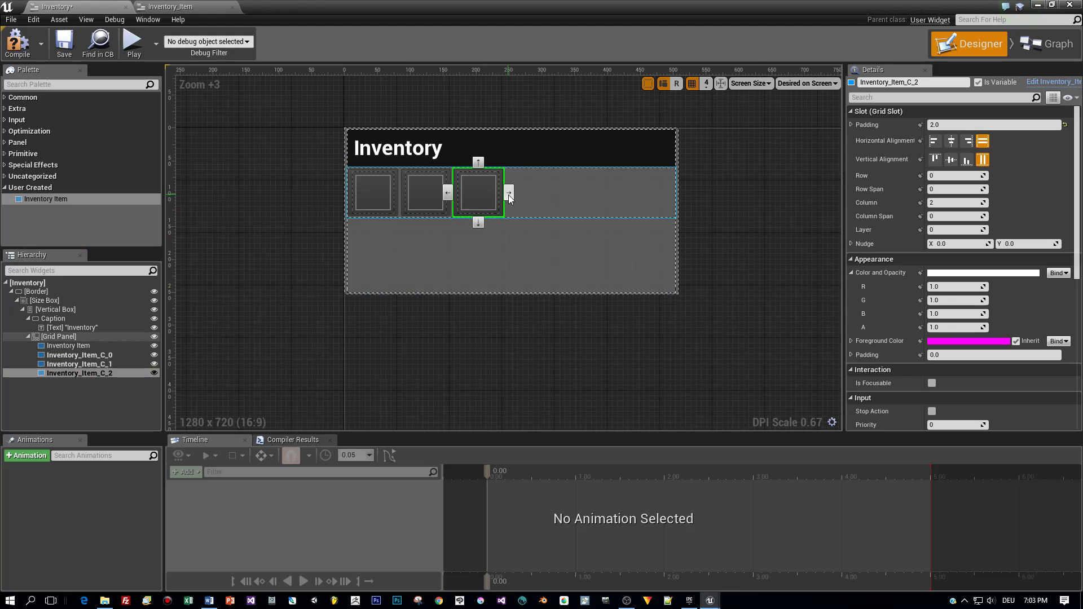
{"action": "left_click", "coordinate": [507, 192]}
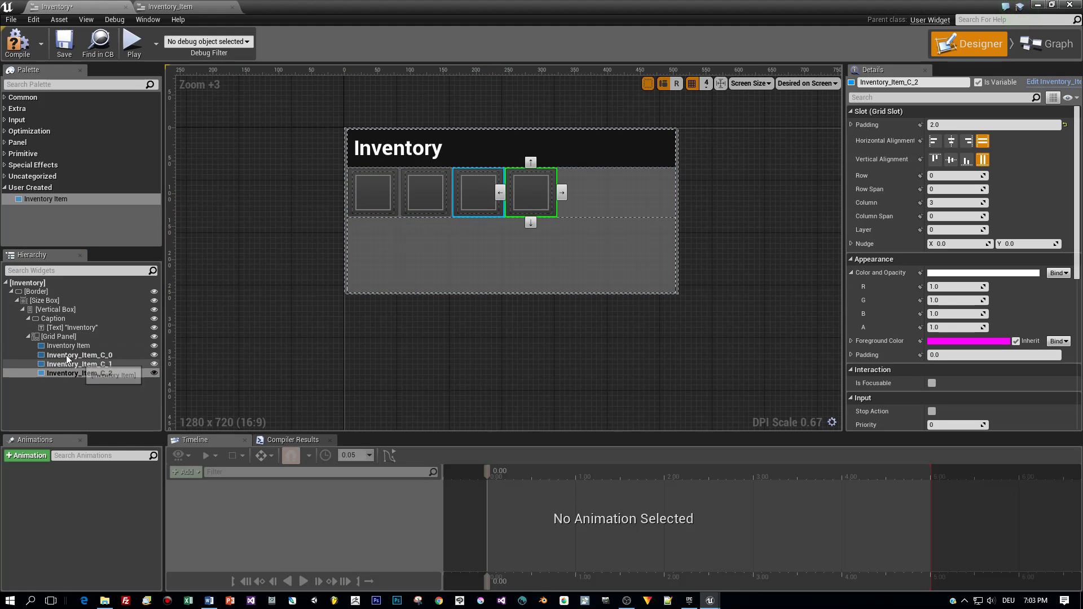
Step: Paste four more items and move Inventory_Item_C_3 to row 1, column 0
{"action": "left_click", "coordinate": [79, 373]}
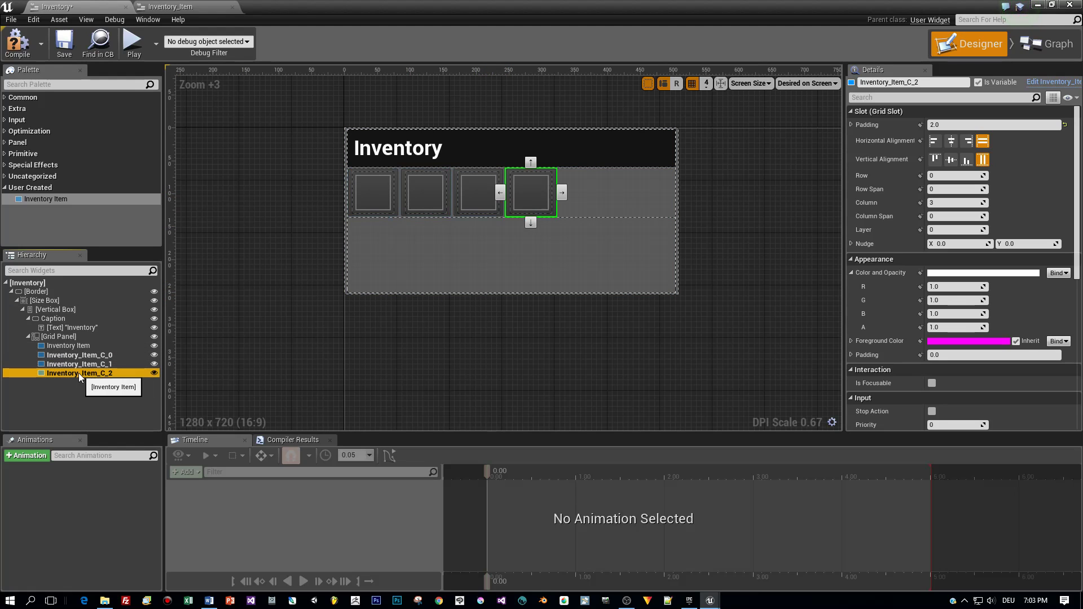
{"action": "left_click", "coordinate": [68, 336]}
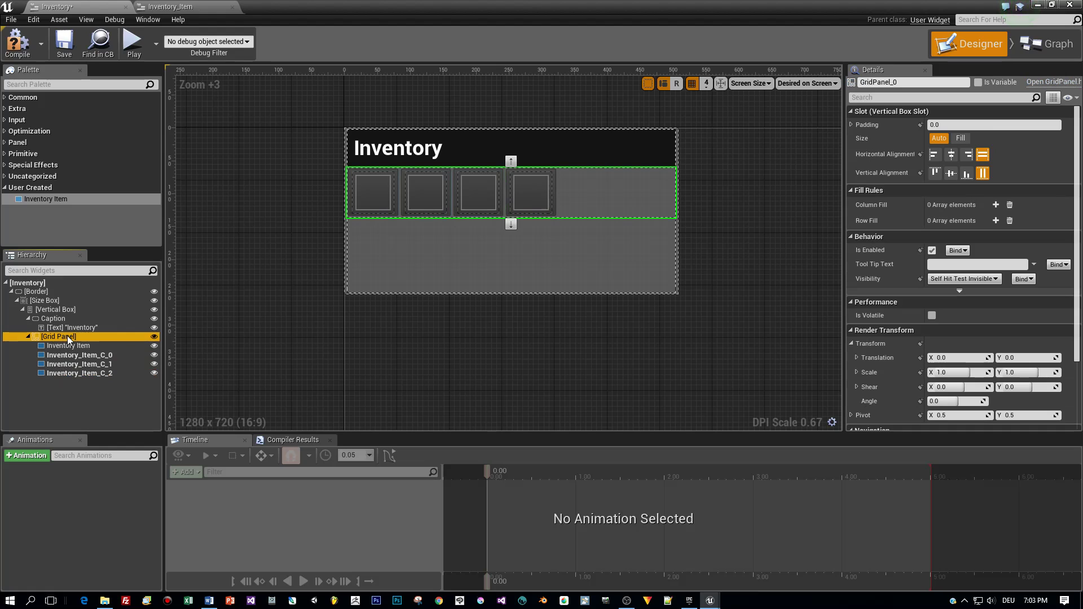
{"action": "key", "text": "ctrl+v"}
{"action": "key", "text": "ctrl+v"}
{"action": "key", "text": "ctrl+v"}
{"action": "key", "text": "ctrl+v"}
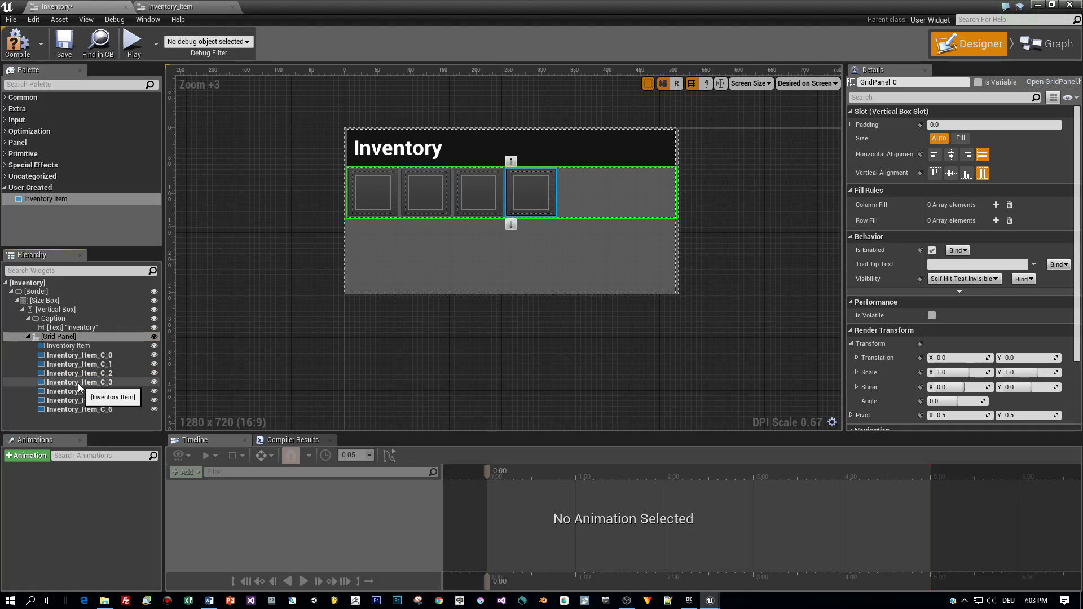
{"action": "left_click", "coordinate": [79, 383]}
{"action": "left_click", "coordinate": [531, 224]}
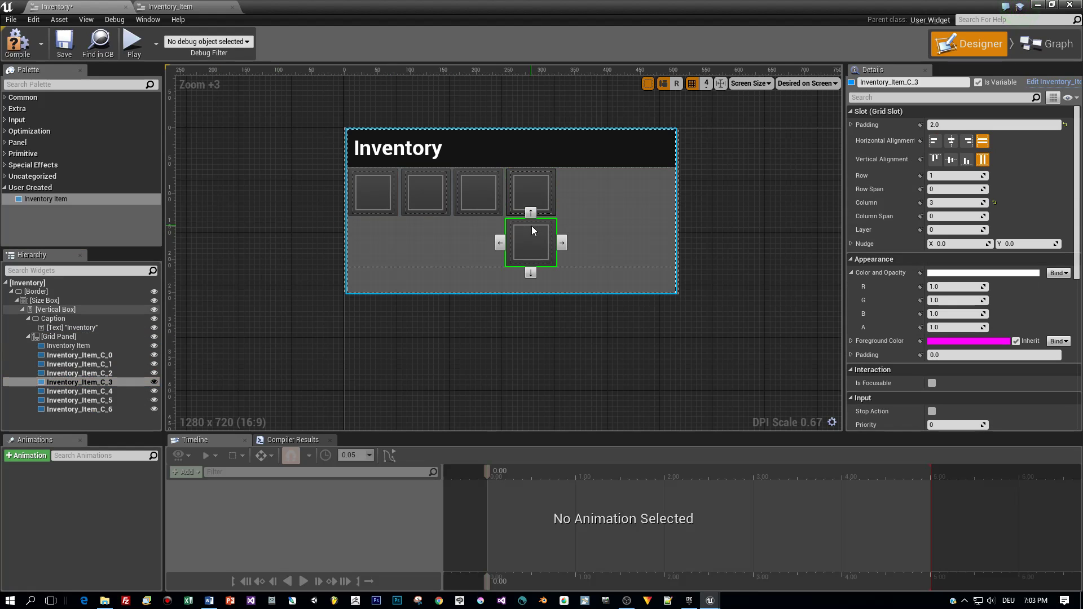
{"action": "left_click", "coordinate": [500, 243]}
{"action": "left_click", "coordinate": [446, 245]}
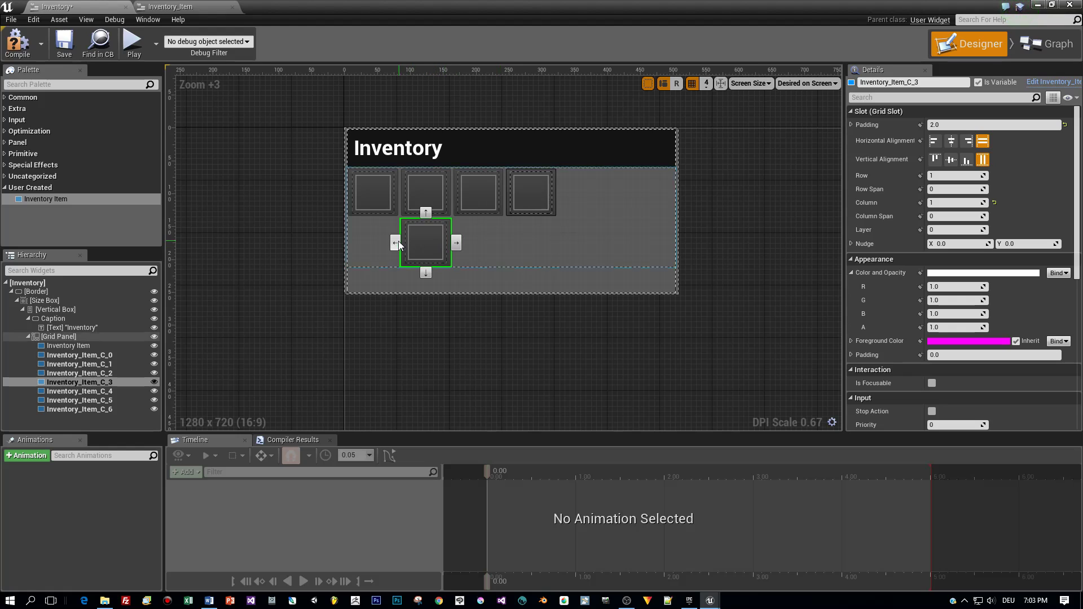
{"action": "left_click", "coordinate": [396, 243]}
Step: Move Inventory_Item_C_4, C_5 and C_6 into row 1, columns 1–3, then save
{"action": "left_click", "coordinate": [85, 391]}
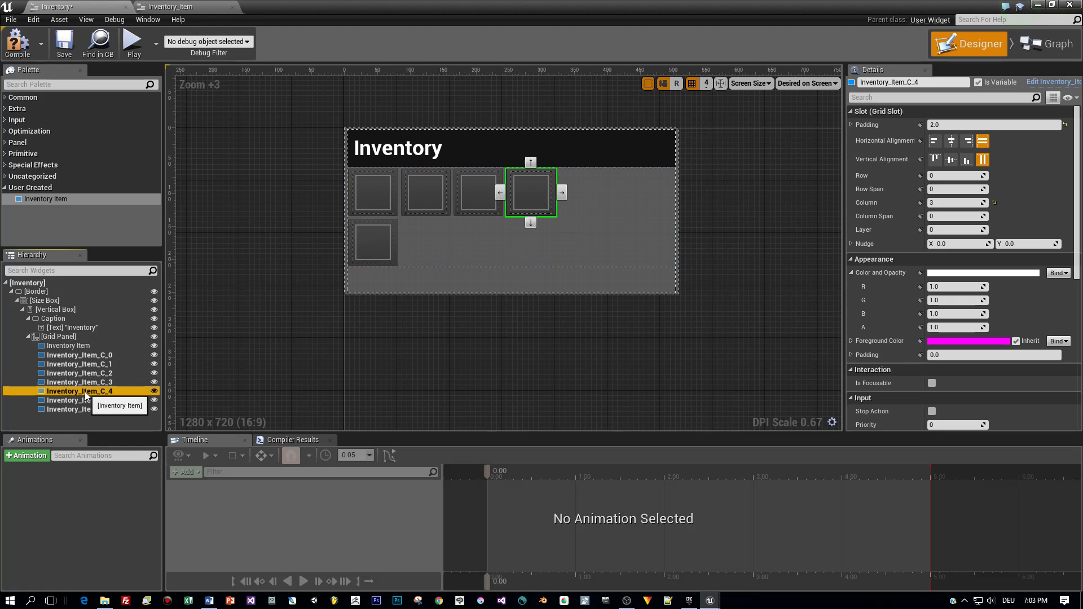
{"action": "left_click", "coordinate": [532, 223]}
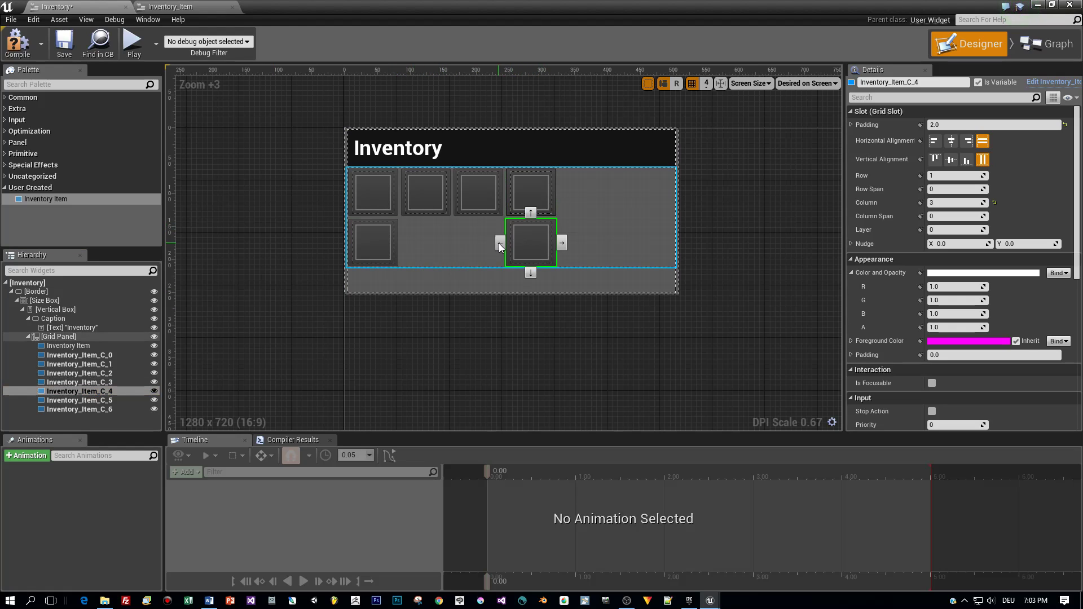
{"action": "left_click", "coordinate": [500, 243]}
{"action": "left_click", "coordinate": [446, 244]}
{"action": "left_click", "coordinate": [79, 401]}
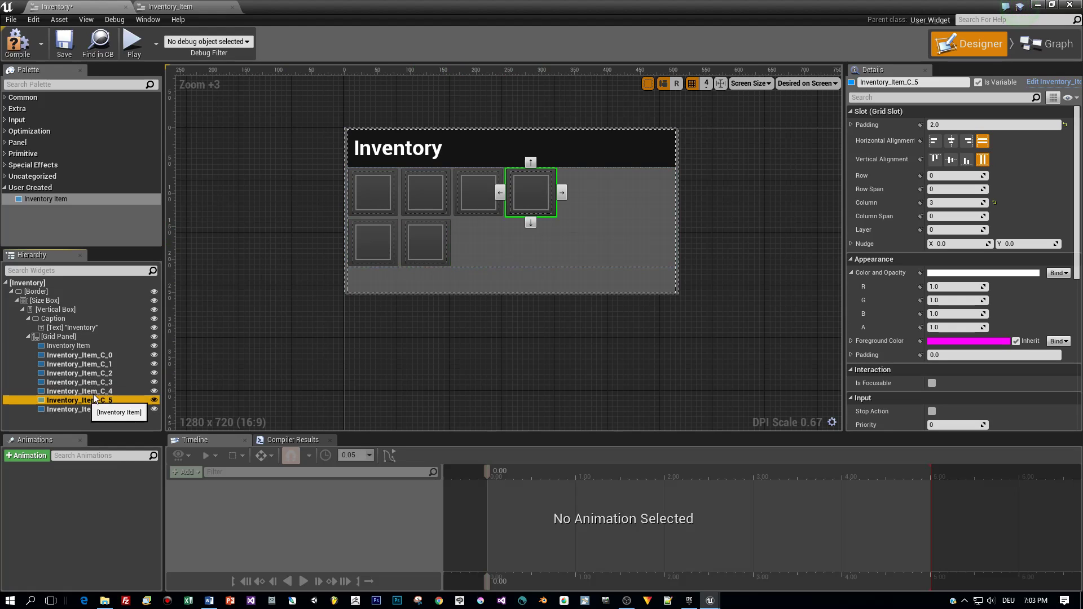
{"action": "left_click", "coordinate": [530, 223]}
{"action": "left_click", "coordinate": [502, 242]}
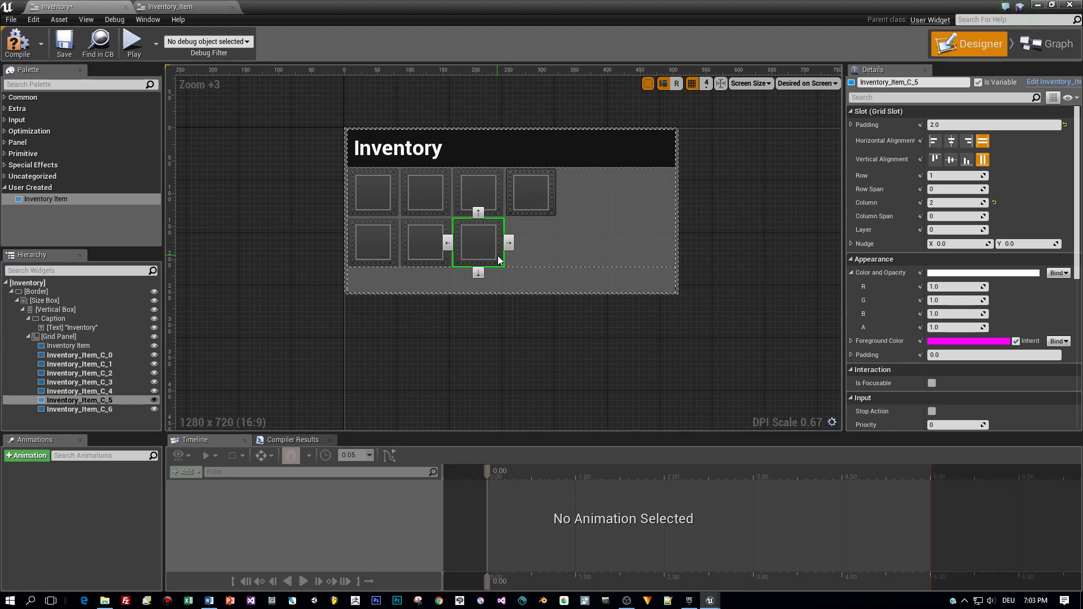
{"action": "left_click", "coordinate": [79, 410]}
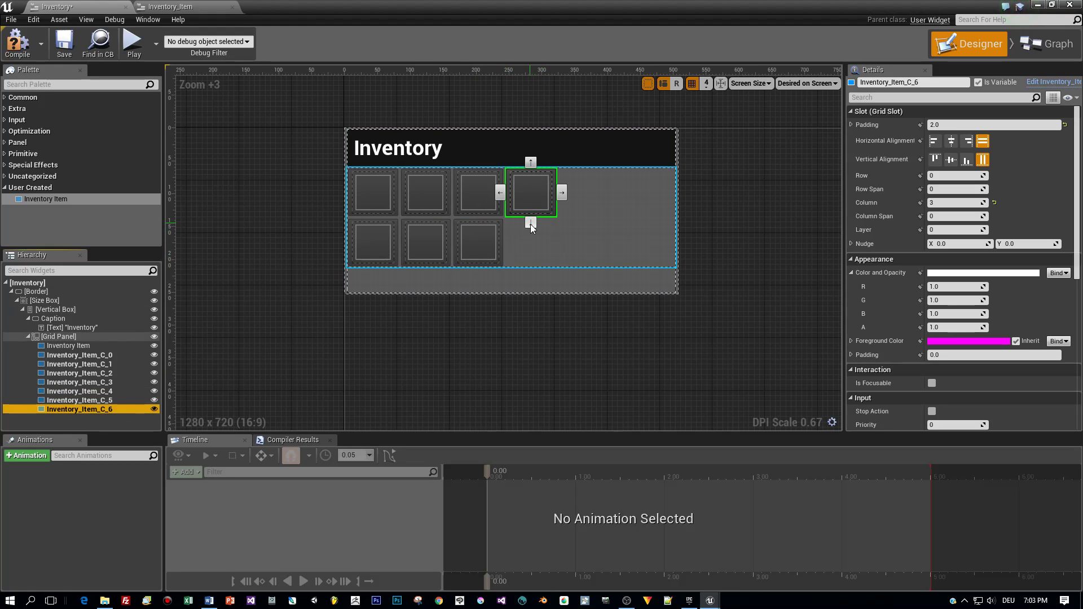
{"action": "left_click", "coordinate": [530, 222]}
{"action": "key", "text": "ctrl+s"}
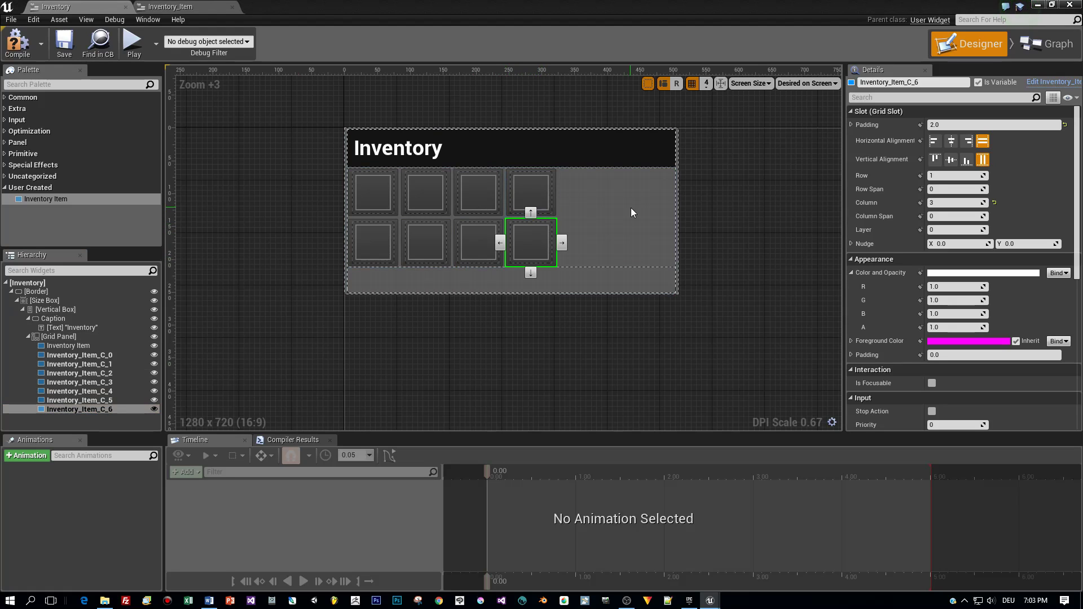
Step: Shrink the inventory Size Box overrides to roughly 324 × 214
{"action": "scroll", "coordinate": [643, 234], "scroll_direction": "down", "scroll_amount": 2}
{"action": "scroll", "coordinate": [635, 242], "scroll_direction": "up", "scroll_amount": 1}
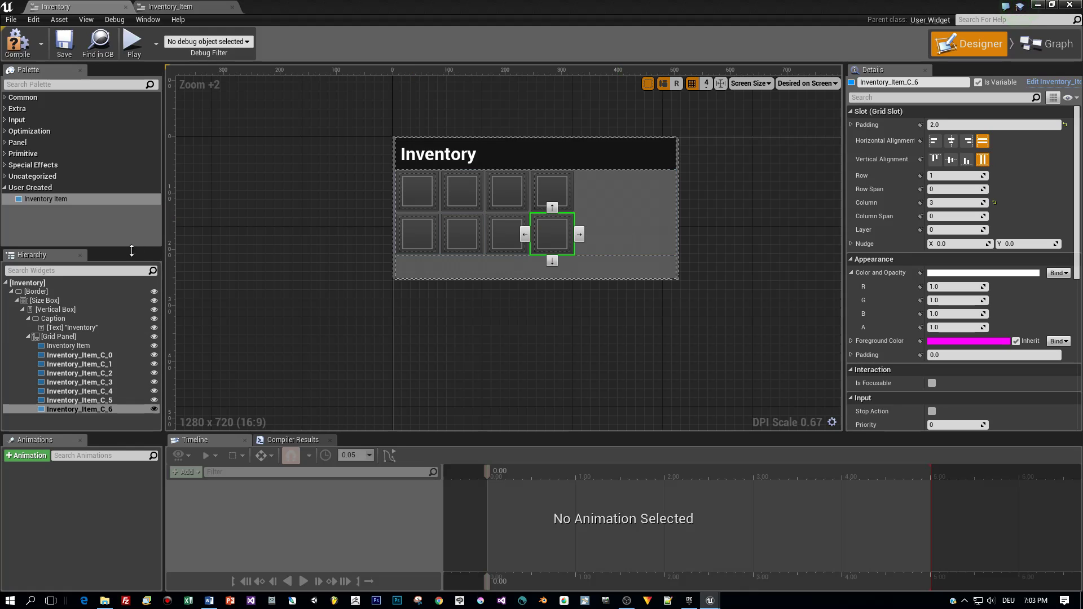
{"action": "left_click", "coordinate": [53, 301]}
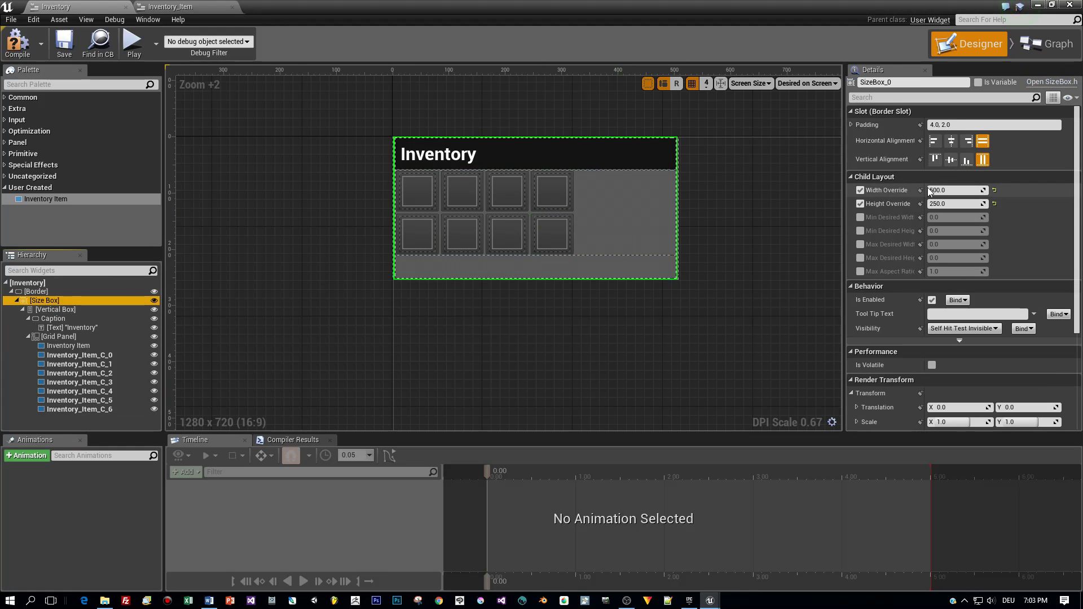
{"action": "left_click_drag", "start_coordinate": [929, 191], "coordinate": [856, 192]}
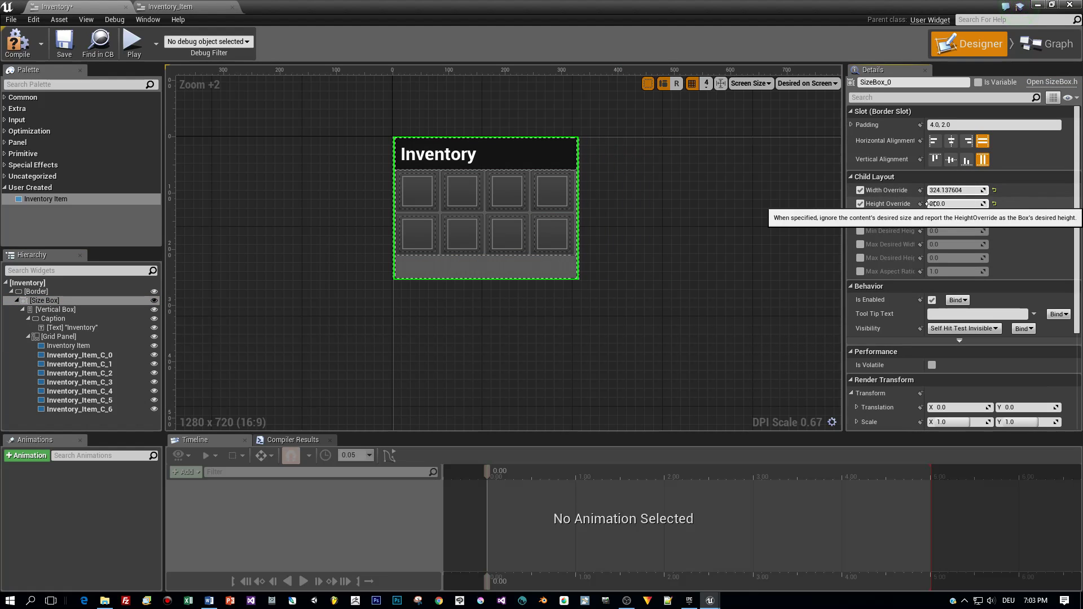
{"action": "left_click_drag", "start_coordinate": [927, 204], "coordinate": [910, 205]}
{"action": "left_click", "coordinate": [638, 237]}
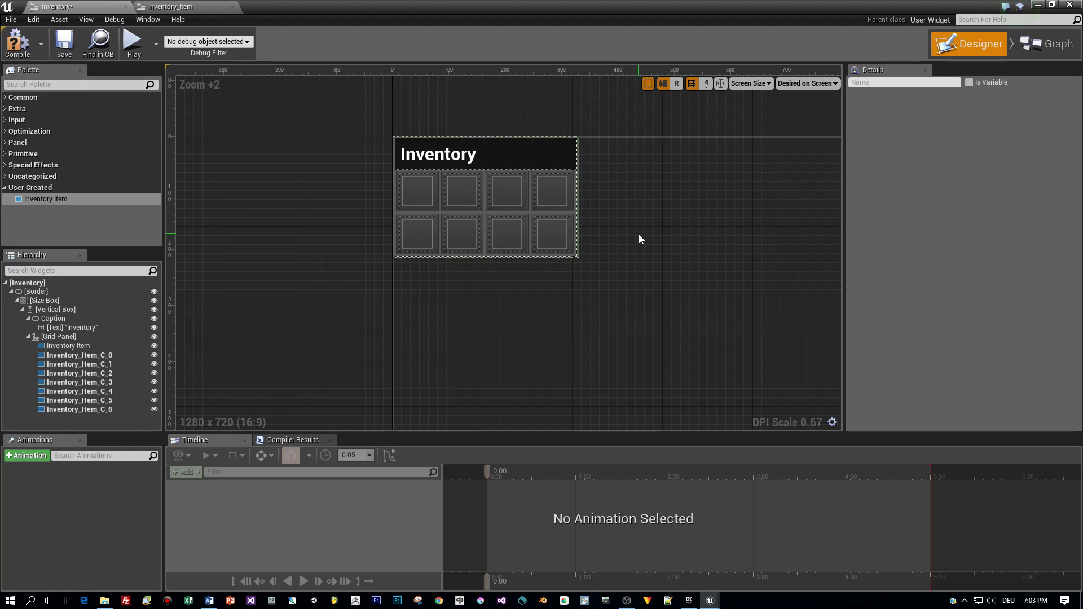
Step: Save the Inventory widget and rename the first slots to Item1, Item2 and Item3
{"action": "key", "text": "ctrl+s"}
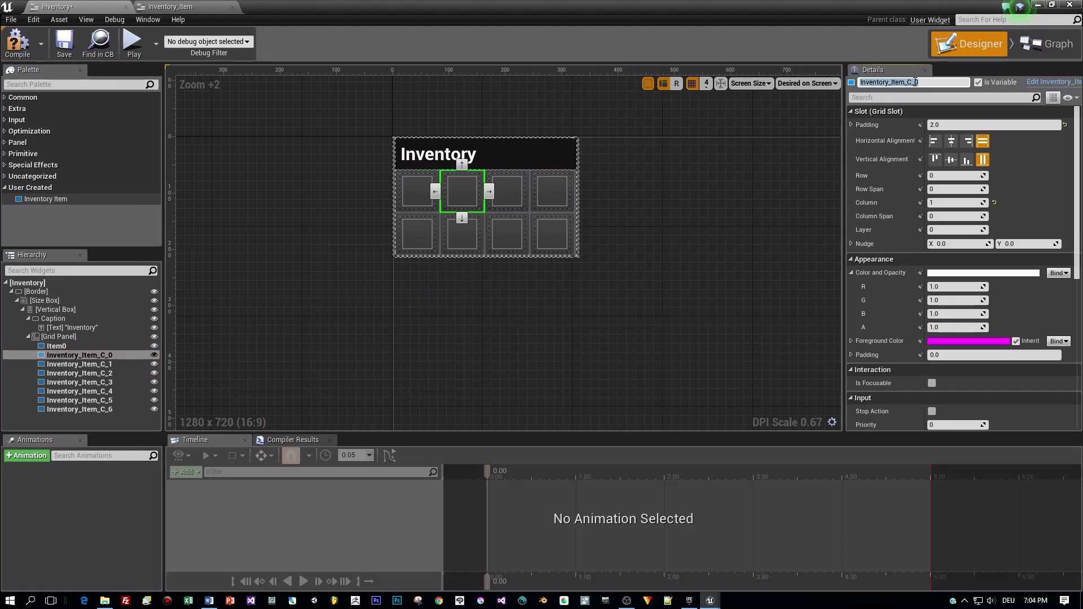
{"action": "type", "text": "Item1"}
{"action": "left_click", "coordinate": [79, 364]}
{"action": "left_click", "coordinate": [915, 81]}
{"action": "type", "text": "Item2"}
{"action": "left_click", "coordinate": [79, 372]}
{"action": "left_click", "coordinate": [914, 82]}
{"action": "type", "text": "Item3"}
Step: Rename the remaining inventory slots Item4, Item5, Item6 and Item7
{"action": "left_click", "coordinate": [79, 382]}
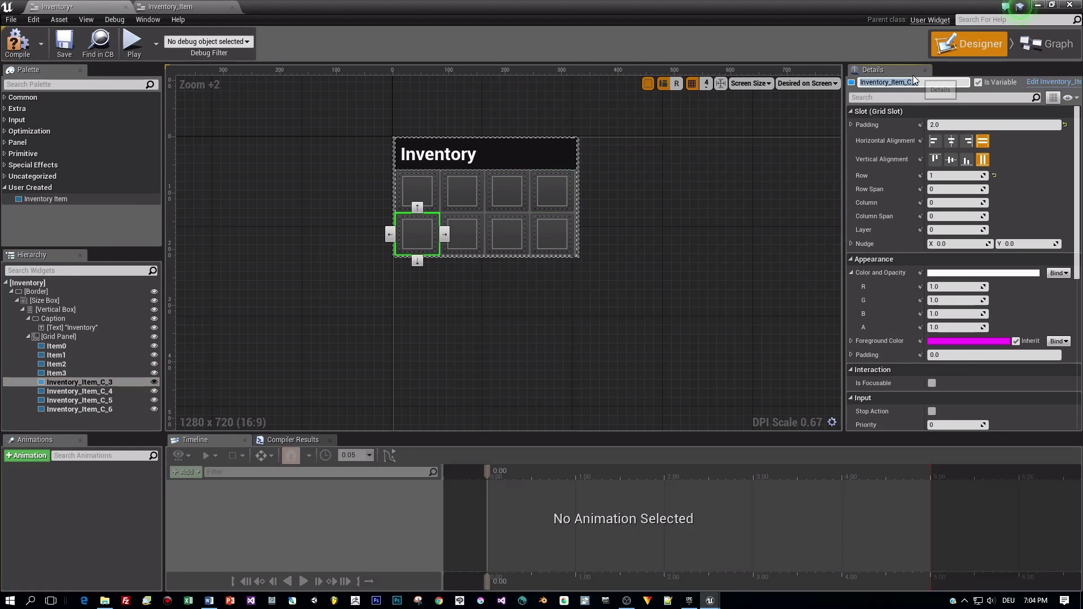
{"action": "type", "text": "Item4"}
{"action": "left_click", "coordinate": [79, 390]}
{"action": "left_click", "coordinate": [915, 82]}
{"action": "type", "text": "Item5"}
{"action": "left_click", "coordinate": [79, 399]}
{"action": "type", "text": "Item6"}
{"action": "left_click", "coordinate": [79, 409]}
{"action": "type", "text": "Item7"}
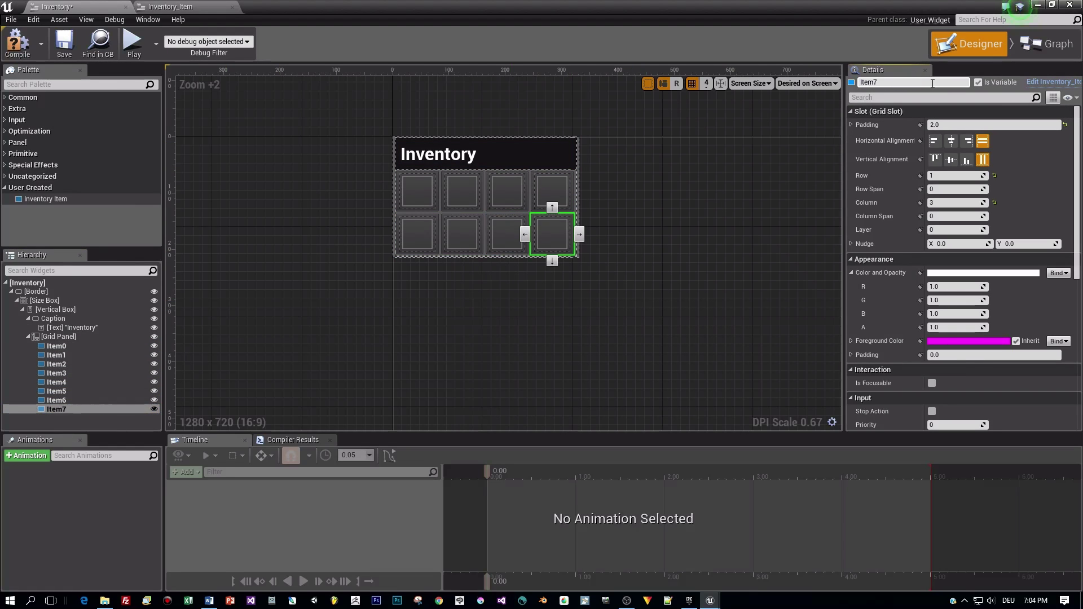
Step: Select the size box in the widget tree and return to the level editor
{"action": "scroll", "coordinate": [639, 249], "scroll_direction": "up", "scroll_amount": 1}
{"action": "left_click", "coordinate": [45, 301]}
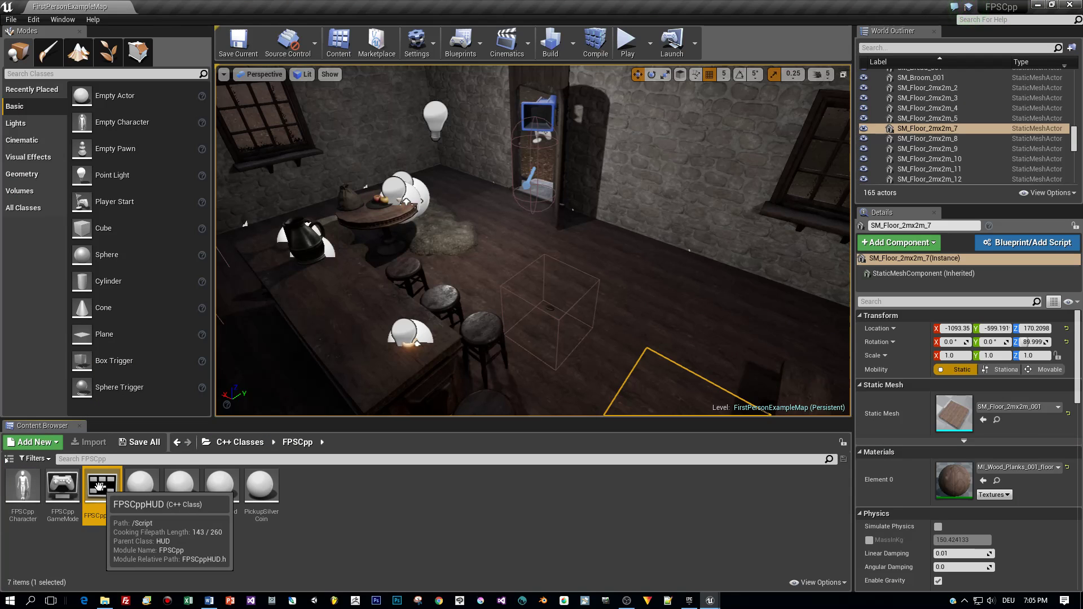
{"action": "left_click", "coordinate": [62, 490]}
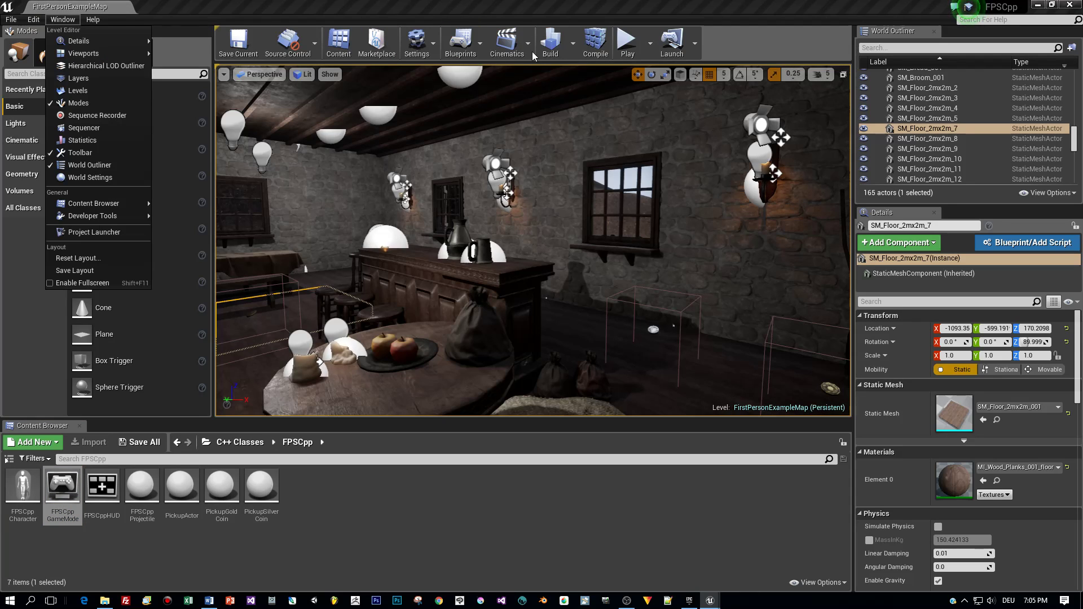
Step: Show the level's World Settings and browse the Content Browser to the top-level Content folder
{"action": "left_click", "coordinate": [432, 49]}
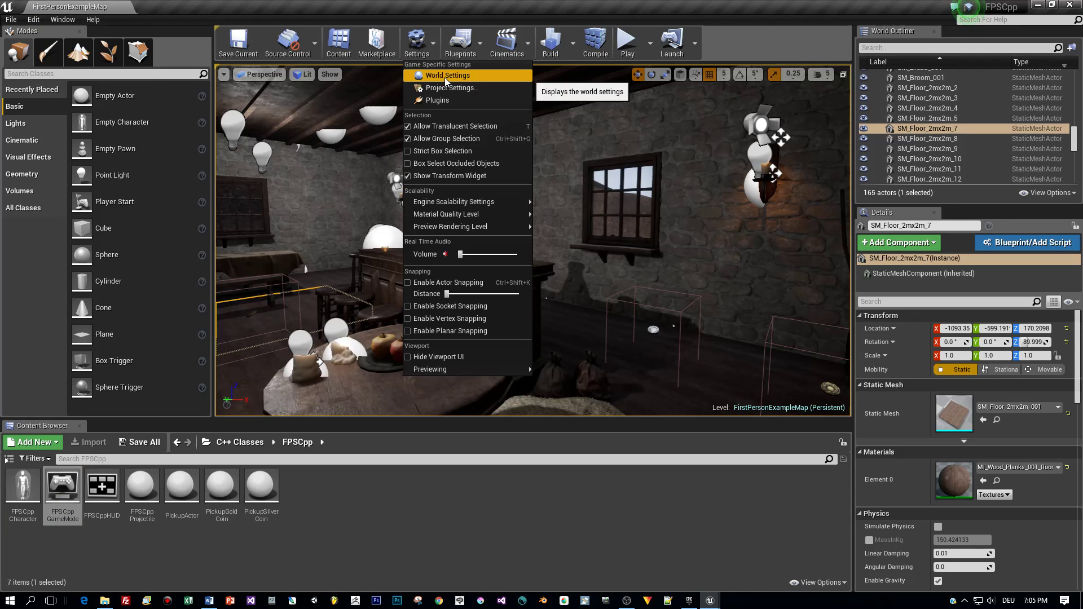
{"action": "left_click", "coordinate": [444, 77]}
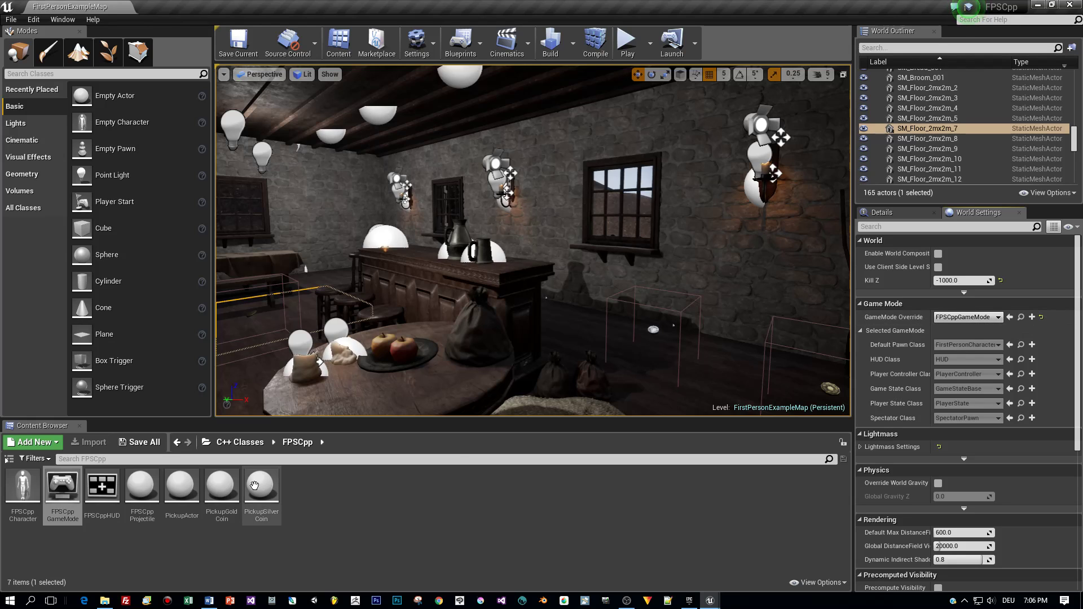
{"action": "mouse_move", "coordinate": [257, 497]}
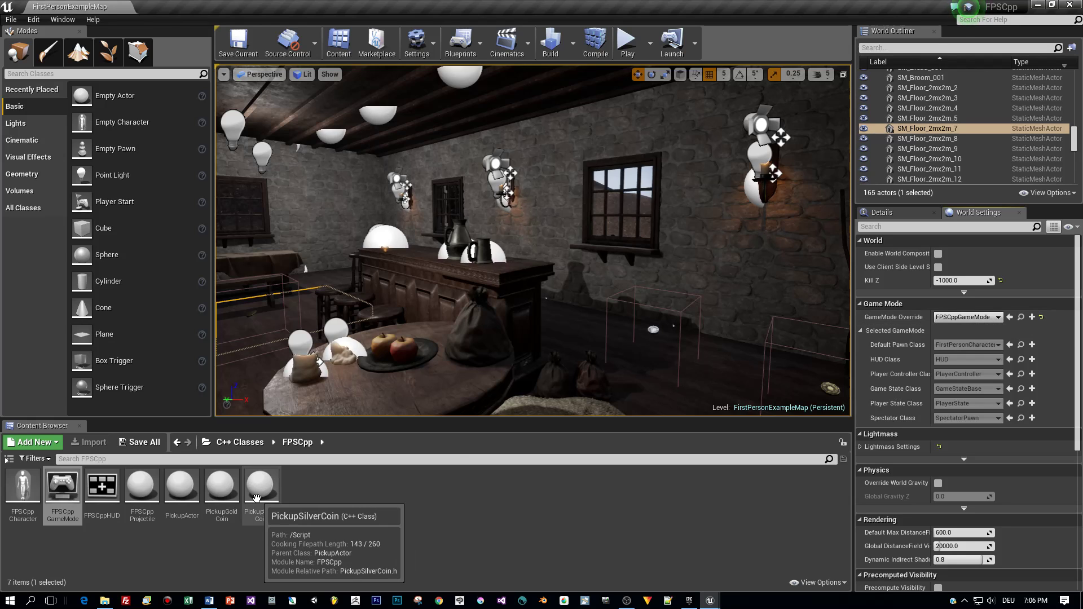
{"action": "left_click", "coordinate": [205, 444]}
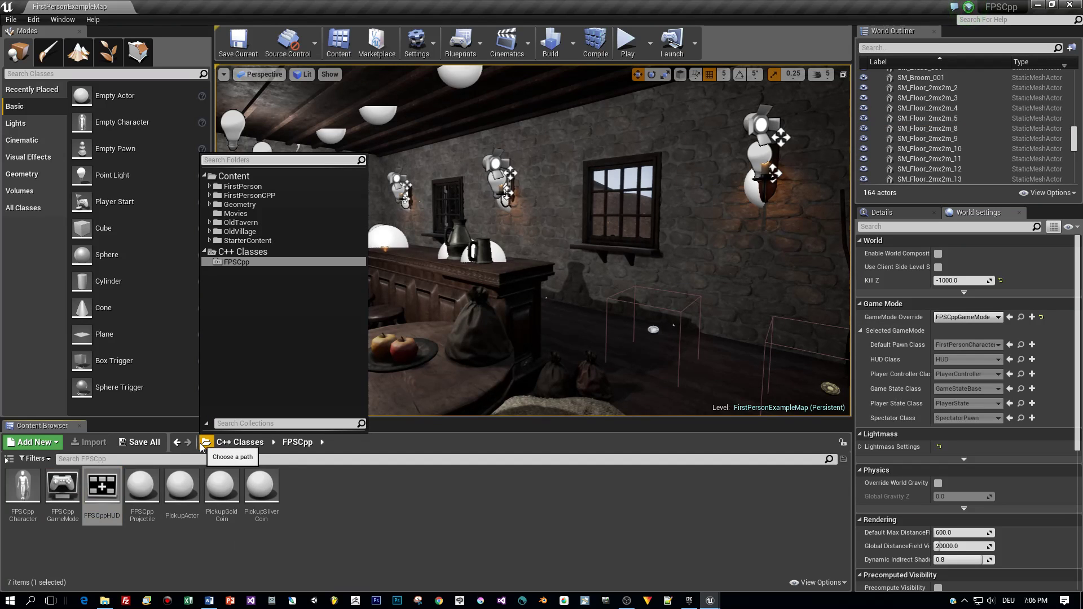
{"action": "left_click", "coordinate": [239, 176]}
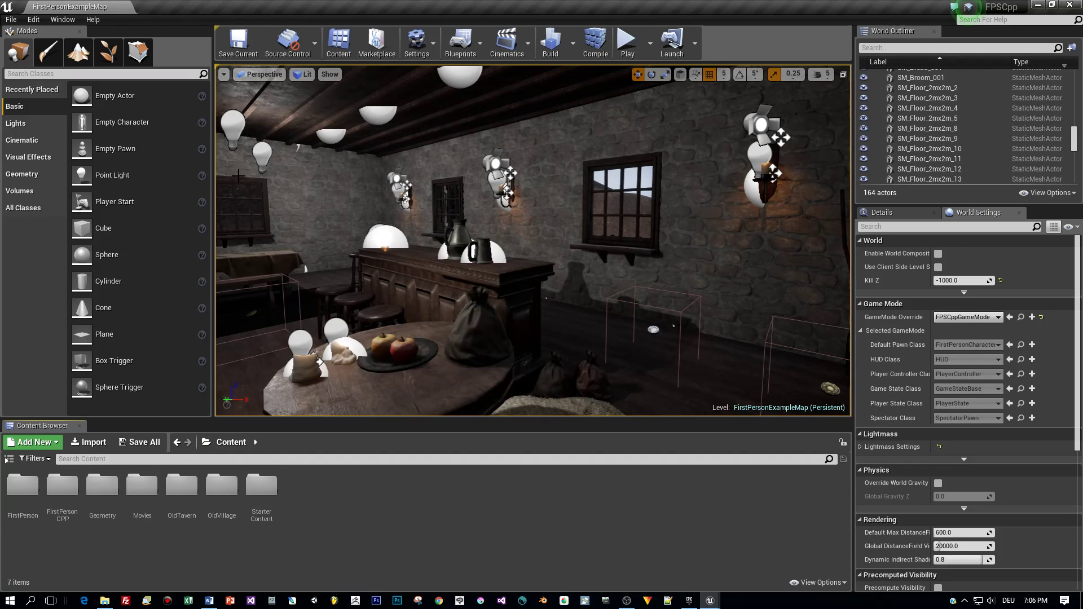
Step: Create a GameModeBase blueprint named FPSGameMode in FirstPersonCPP/Blueprints
{"action": "double_click", "coordinate": [62, 486]}
{"action": "double_click", "coordinate": [39, 498]}
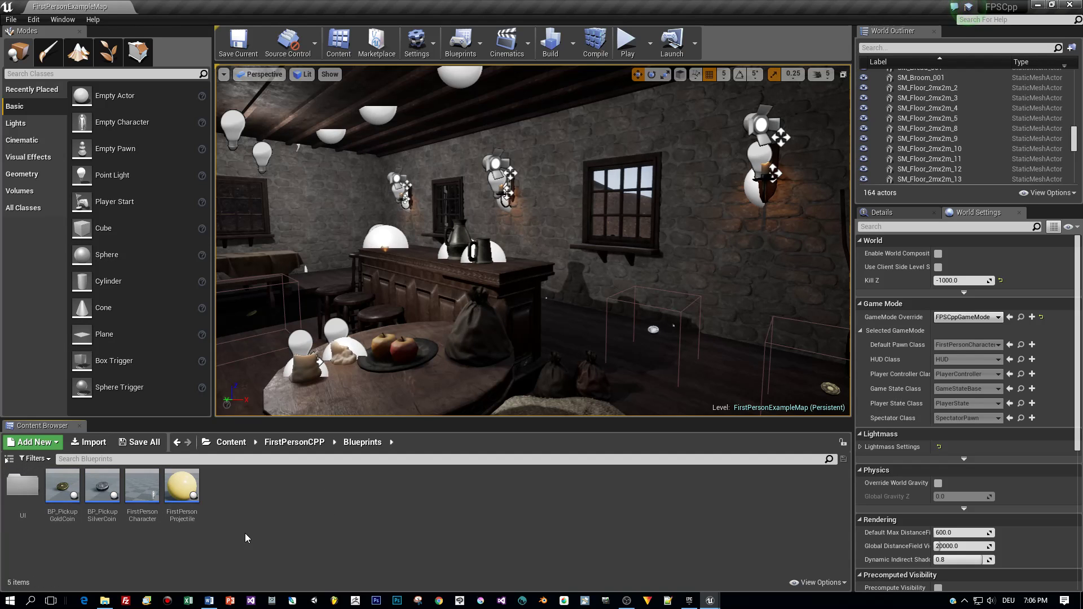
{"action": "right_click", "coordinate": [251, 504]}
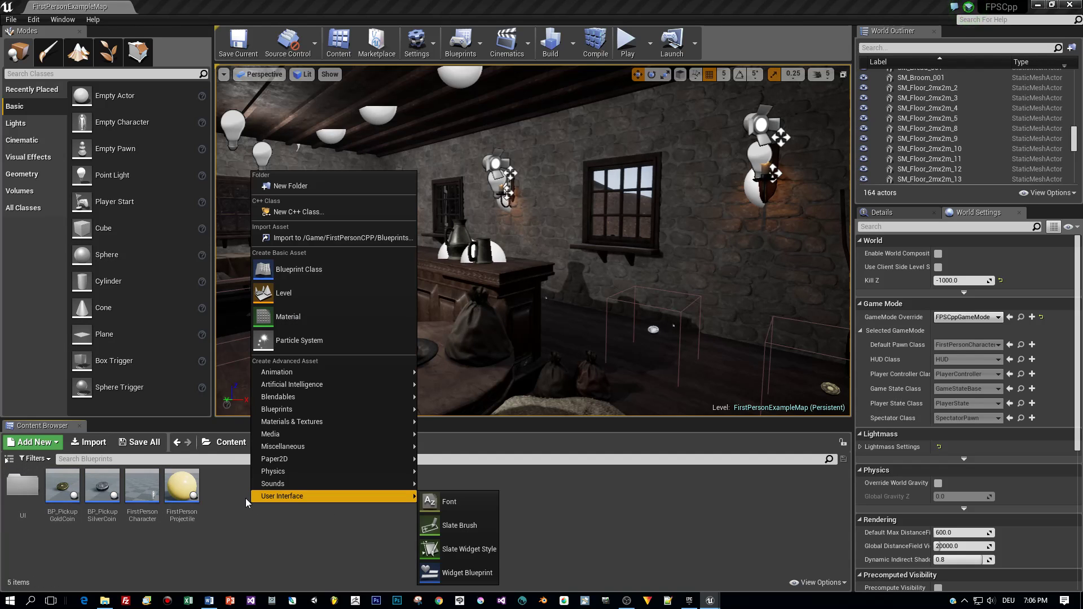
{"action": "left_click", "coordinate": [313, 272]}
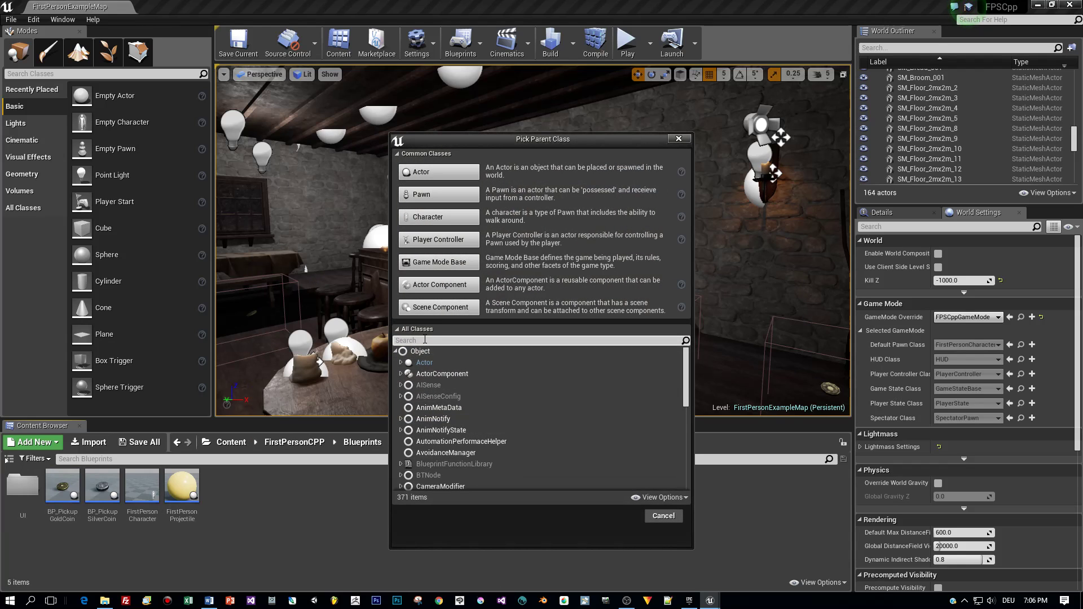
{"action": "type", "text": "Gamemo"}
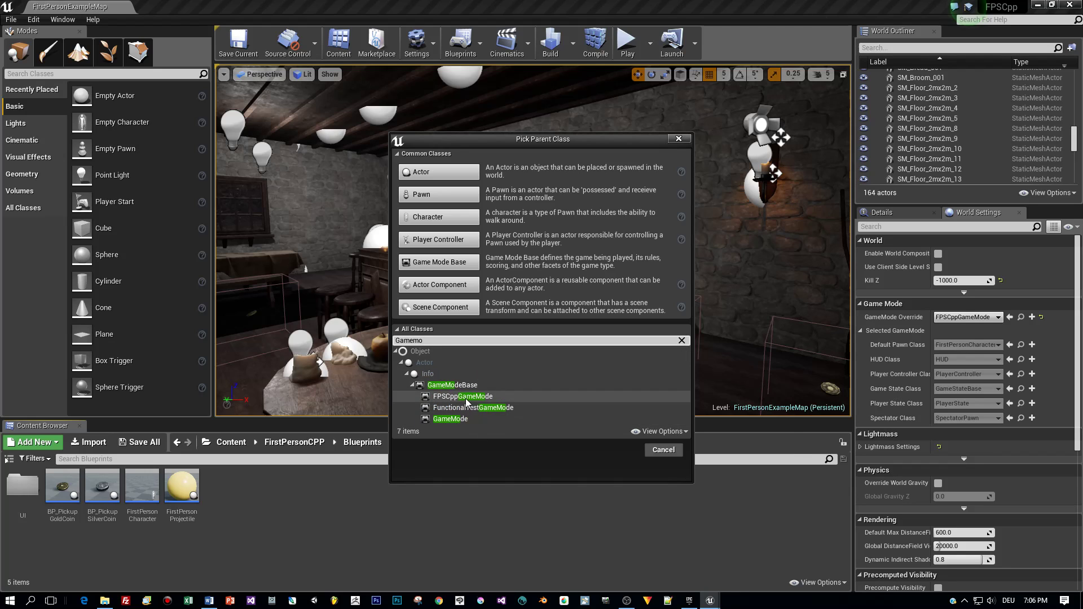
{"action": "left_click", "coordinate": [459, 385]}
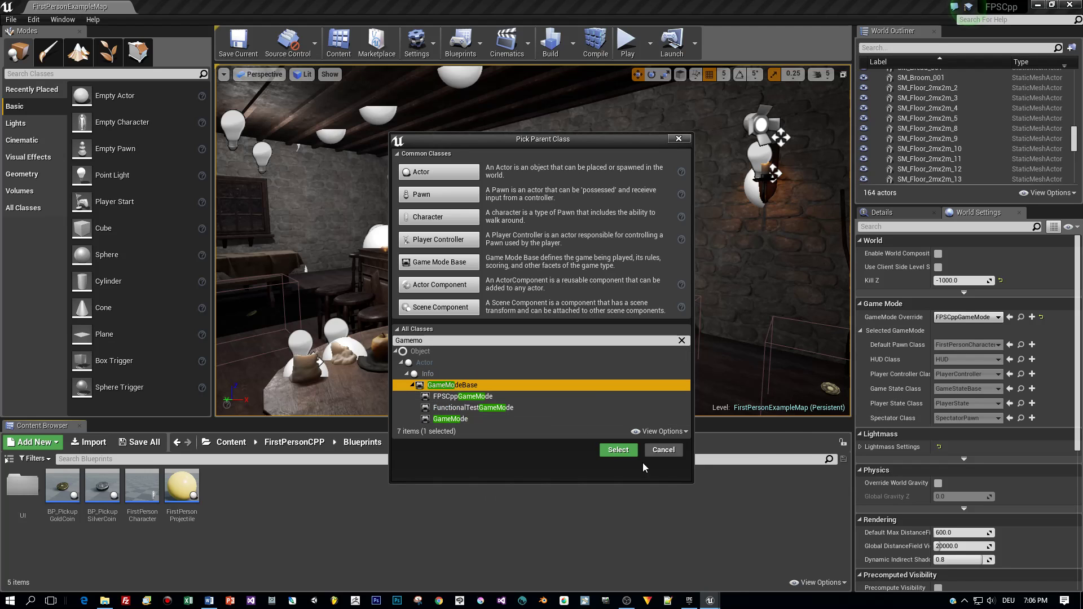
{"action": "left_click", "coordinate": [617, 450]}
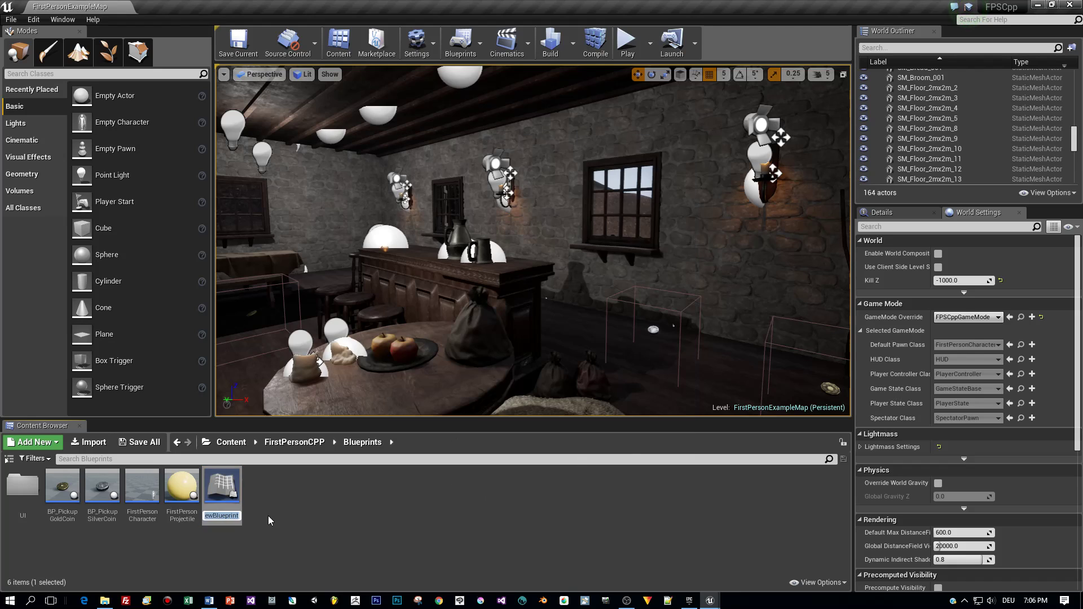
{"action": "type", "text": "F"}
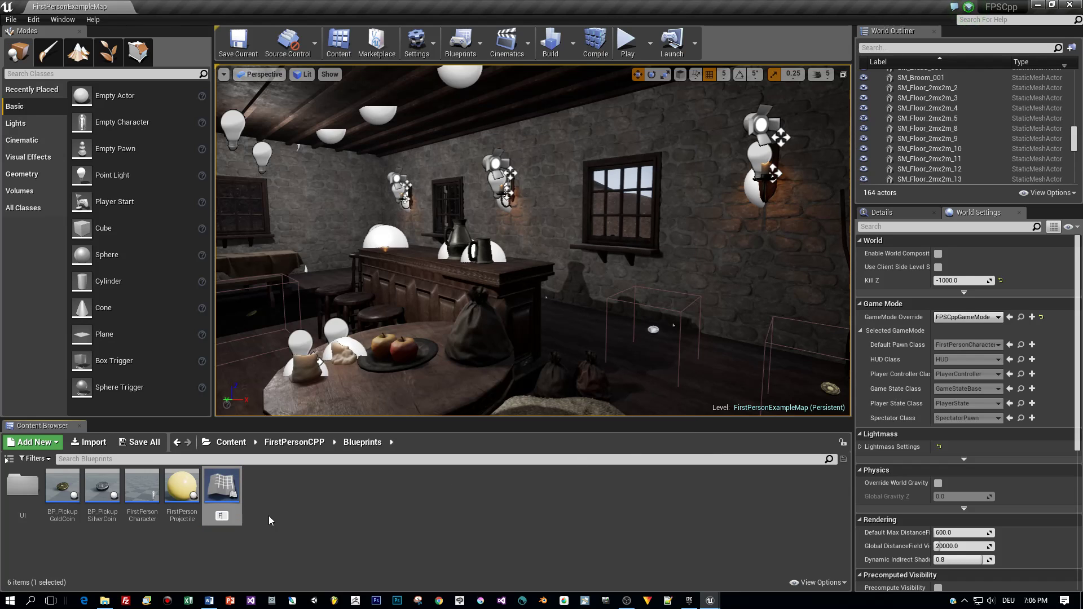
{"action": "type", "text": "PSGameM"}
{"action": "type", "text": "ode"}
{"action": "key", "text": "Return"}
Step: Set the level's GameMode Override to FPSGameMode and save the map
{"action": "key", "text": "ctrl+s"}
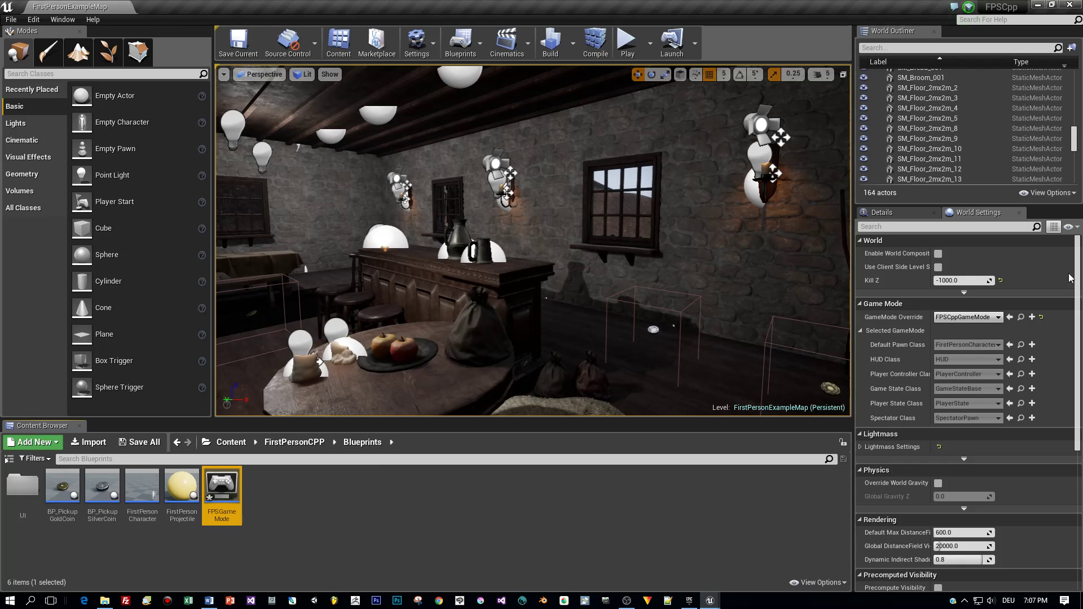
{"action": "left_click", "coordinate": [980, 321]}
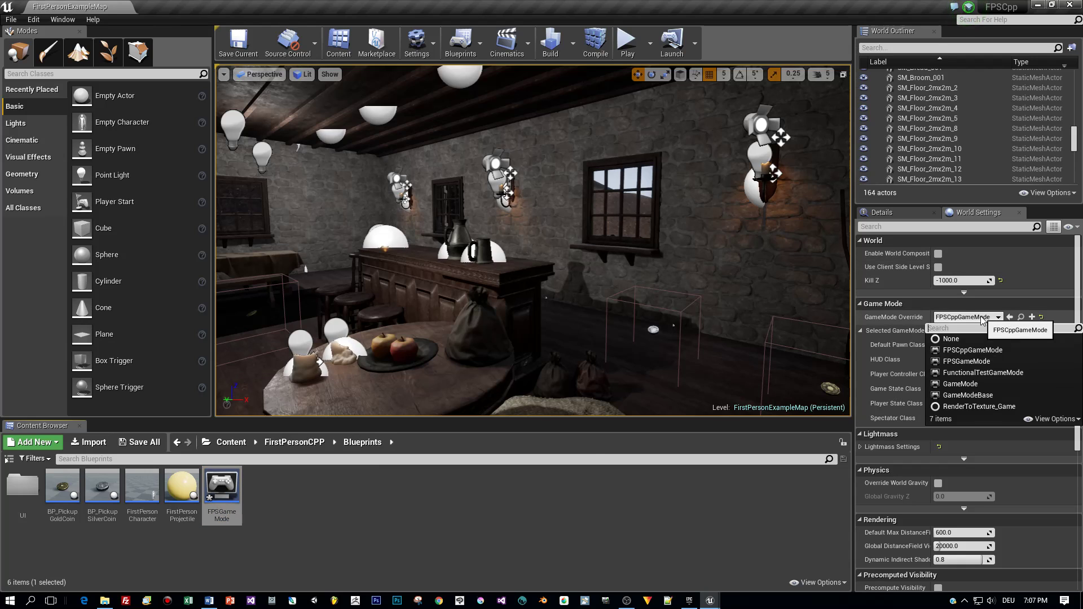
{"action": "left_click", "coordinate": [969, 361]}
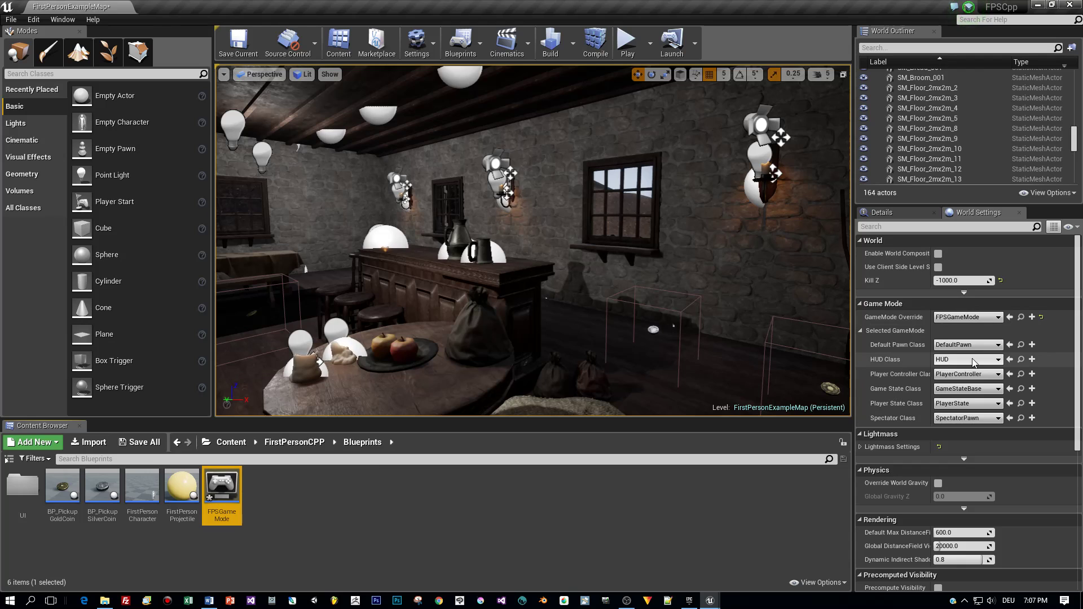
{"action": "key", "text": "ctrl+s"}
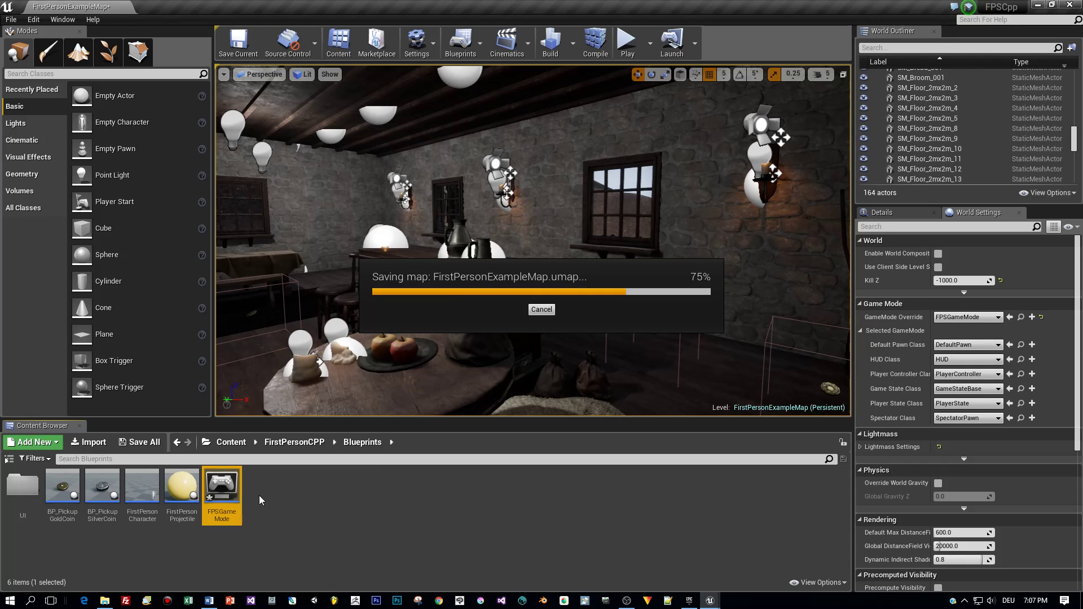
Step: Create a Blueprint class with HUD as parent, name it FPSHUD, and save
{"action": "left_click", "coordinate": [259, 495]}
{"action": "right_click", "coordinate": [259, 495]}
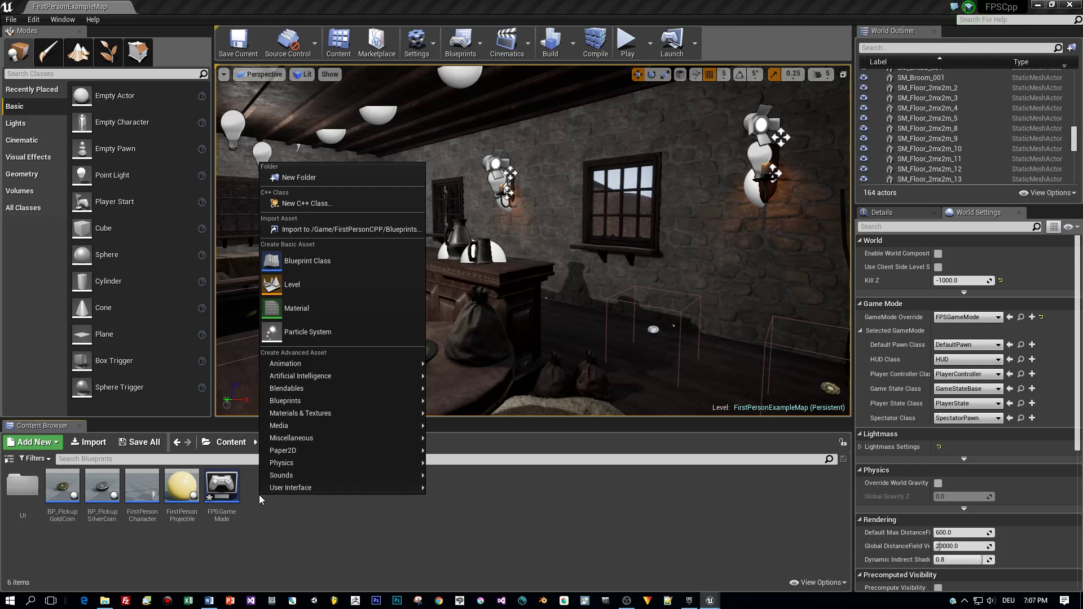
{"action": "left_click", "coordinate": [309, 263]}
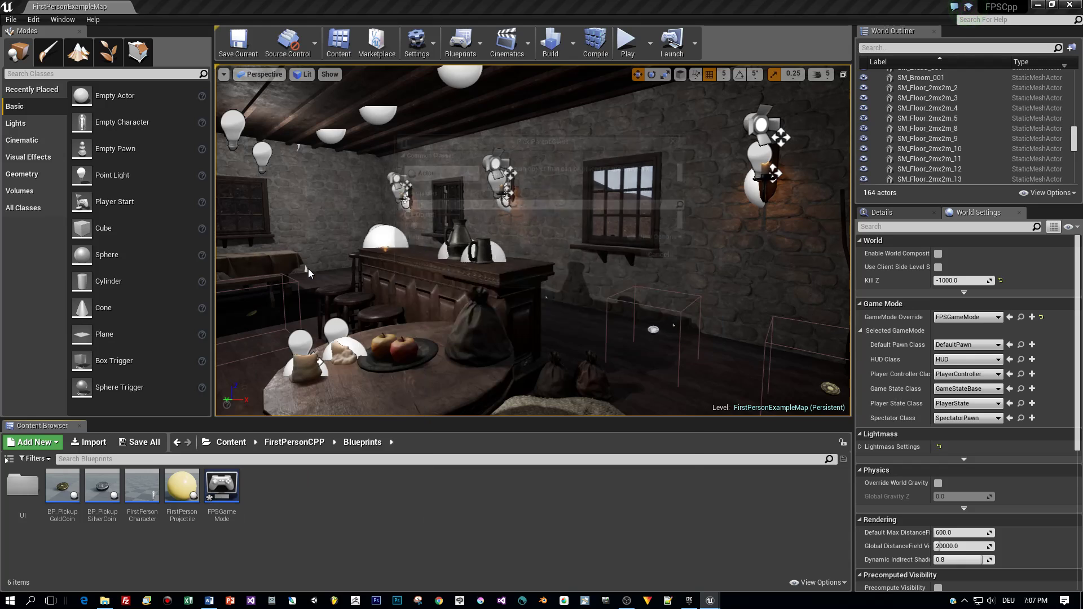
{"action": "left_click", "coordinate": [432, 340]}
{"action": "type", "text": "hud"}
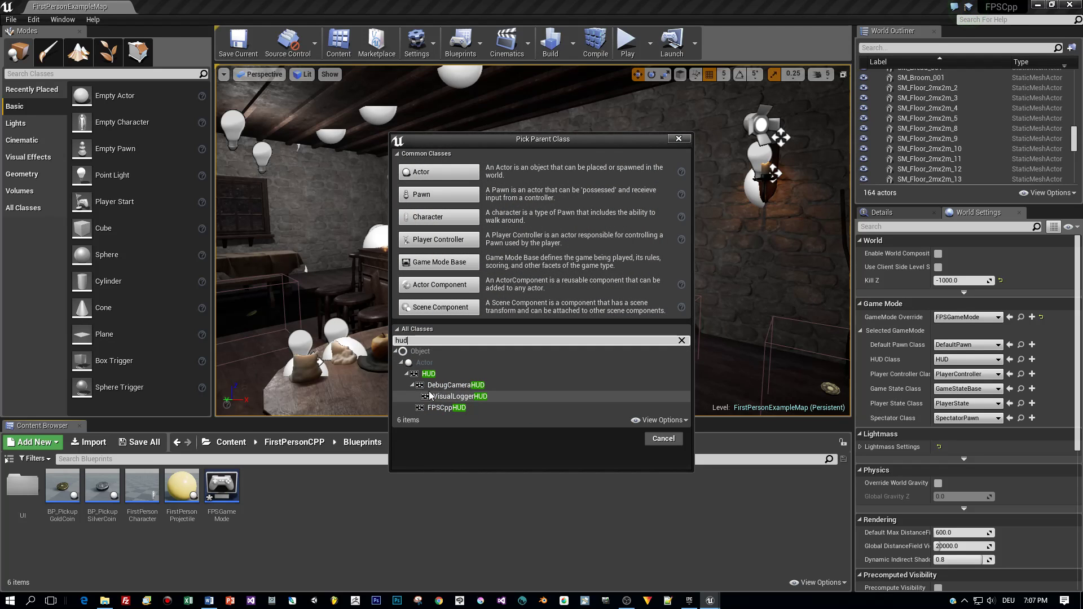
{"action": "left_click", "coordinate": [426, 374]}
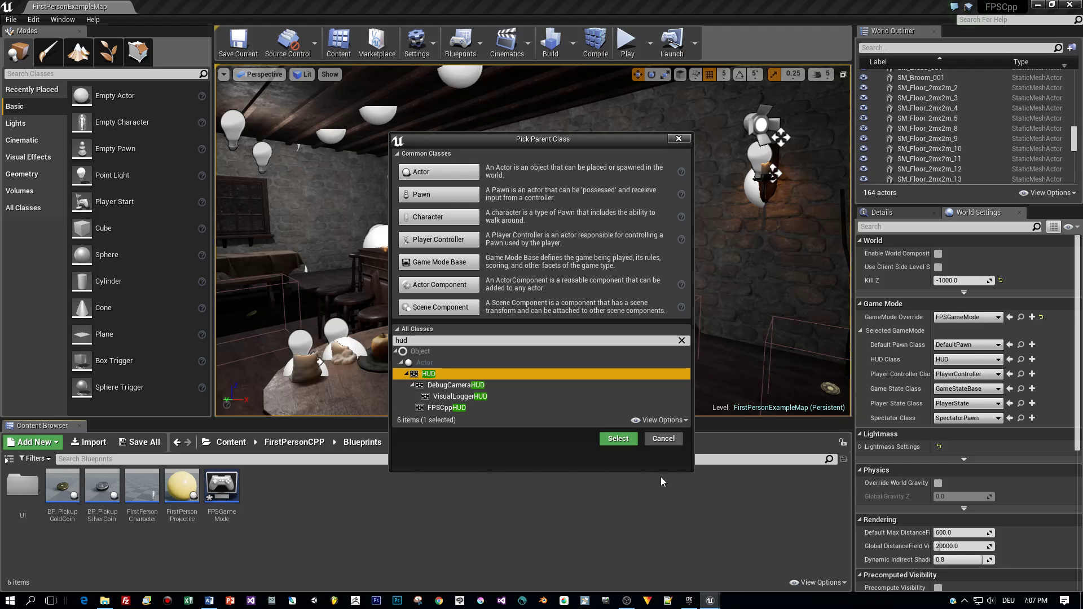
{"action": "left_click", "coordinate": [621, 442]}
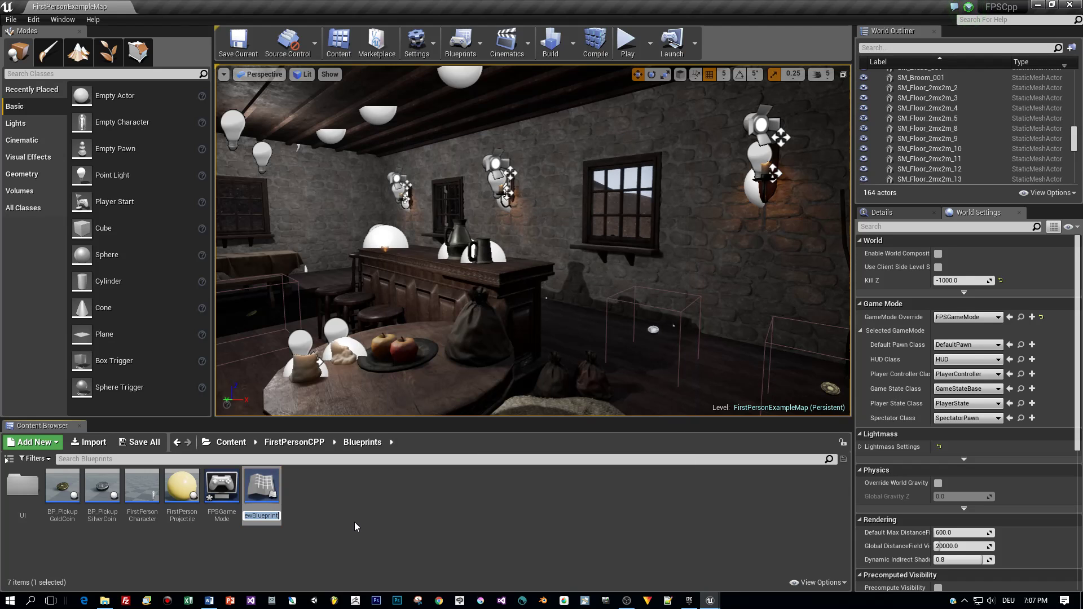
{"action": "type", "text": "FPSHUD"}
{"action": "key", "text": "Return"}
{"action": "key", "text": "ctrl+s"}
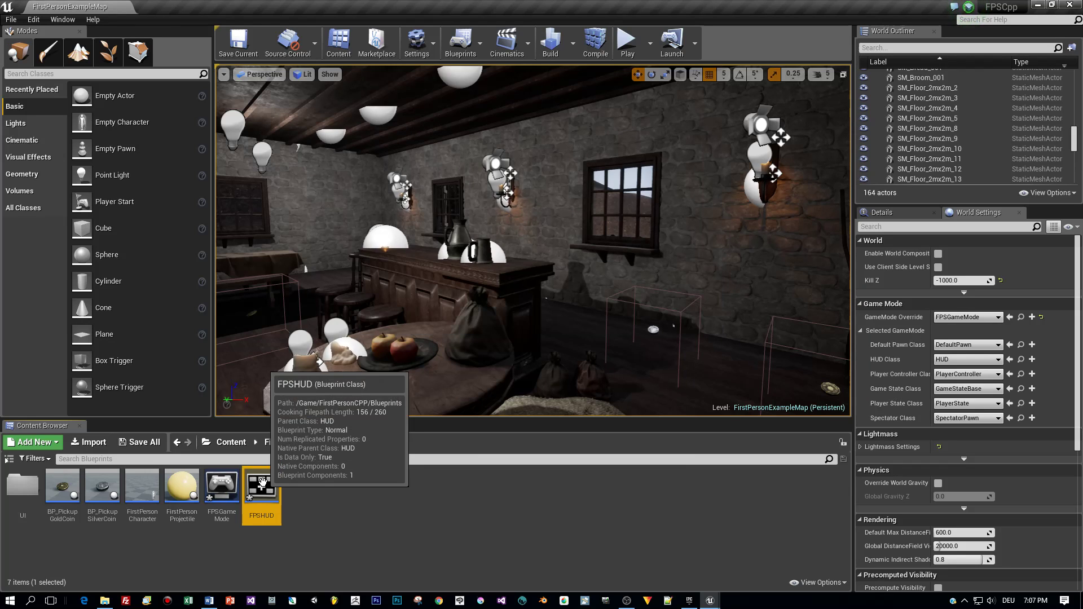
Step: Set the Selected GameMode's HUD Class to FPSHUD and save the map
{"action": "left_click", "coordinate": [970, 362]}
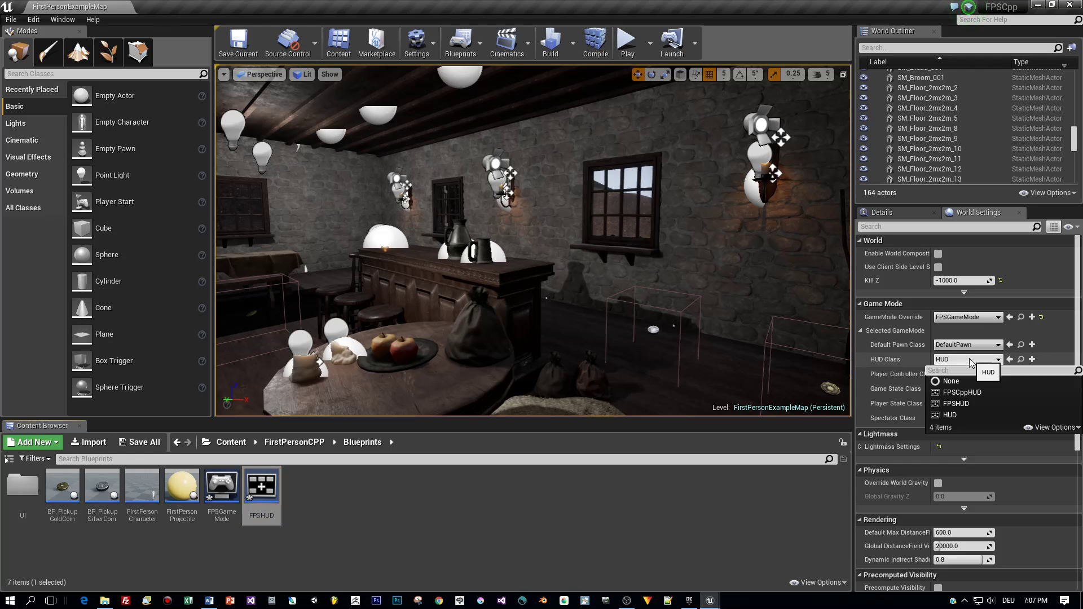
{"action": "left_click", "coordinate": [963, 404]}
{"action": "key", "text": "ctrl+s"}
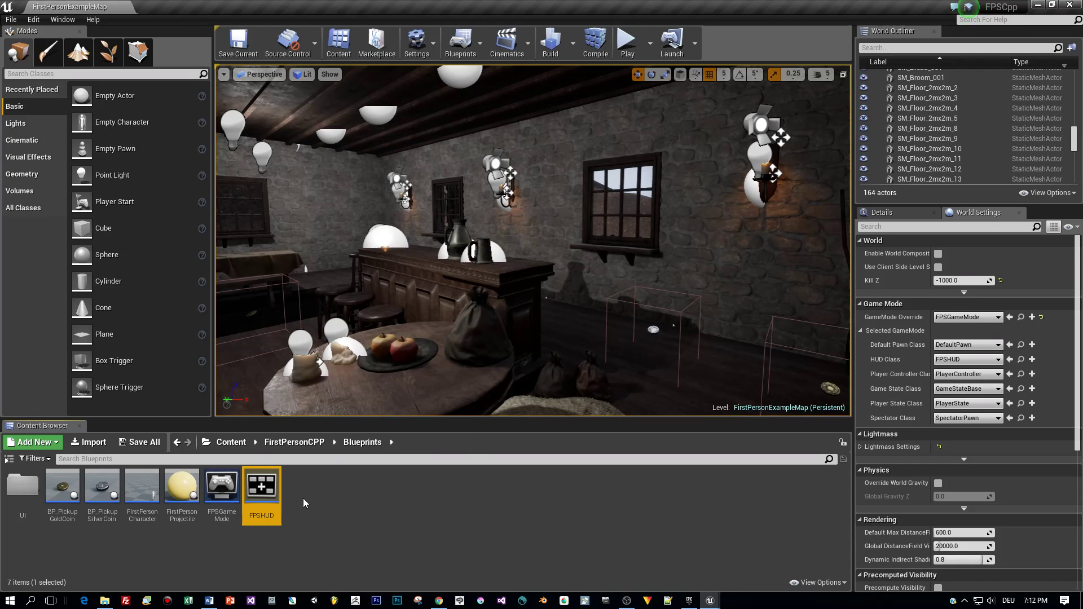
{"action": "right_click", "coordinate": [303, 498]}
Step: Create a User Interface Widget Blueprint named UIHUD in the Blueprints folder
{"action": "mouse_move", "coordinate": [333, 491]}
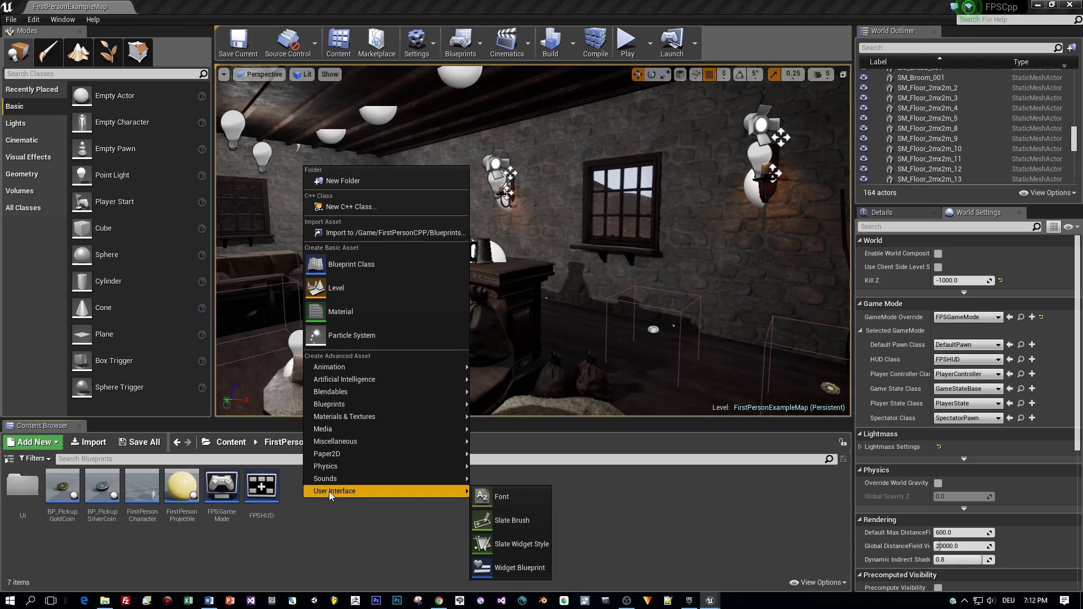
{"action": "left_click", "coordinate": [520, 565]}
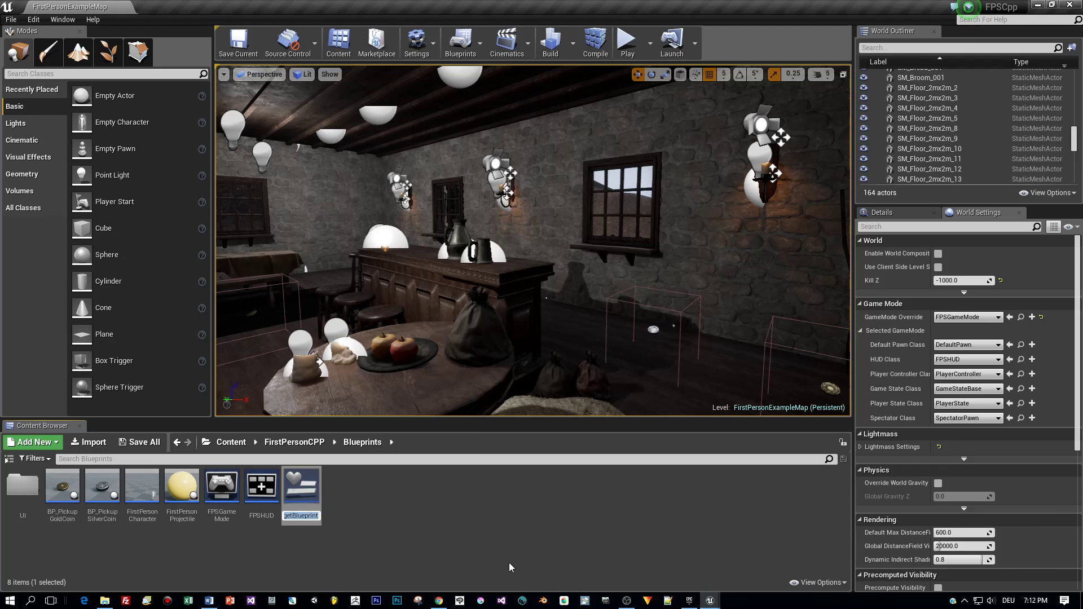
{"action": "type", "text": "UIHUD"}
{"action": "key", "text": "Return"}
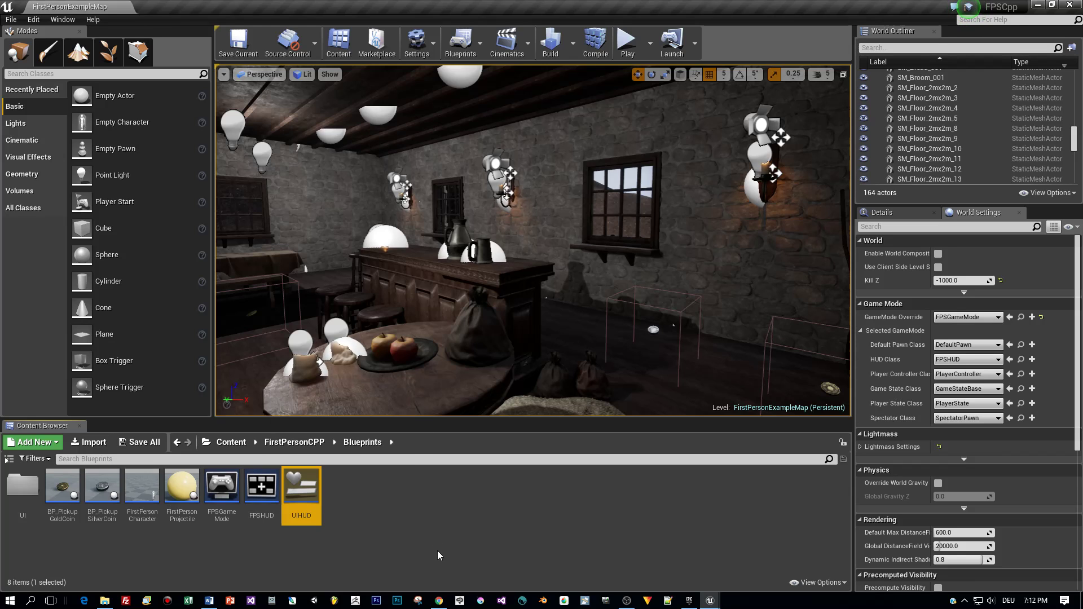
Step: Open UIHUD and drop the user-created Inventory widget on the canvas, sized to content
{"action": "double_click", "coordinate": [301, 490]}
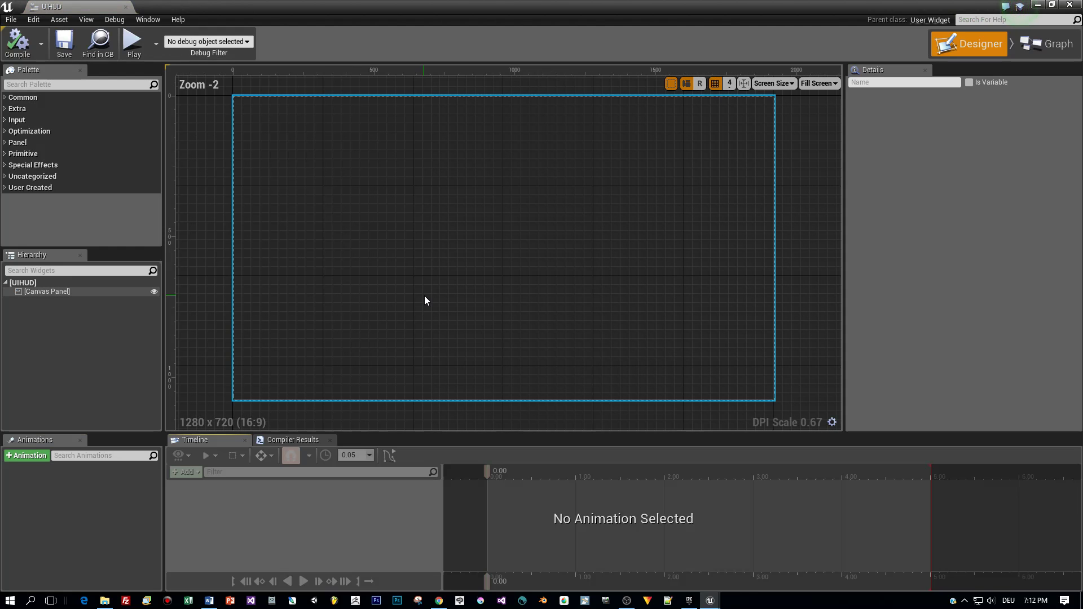
{"action": "left_click", "coordinate": [5, 189]}
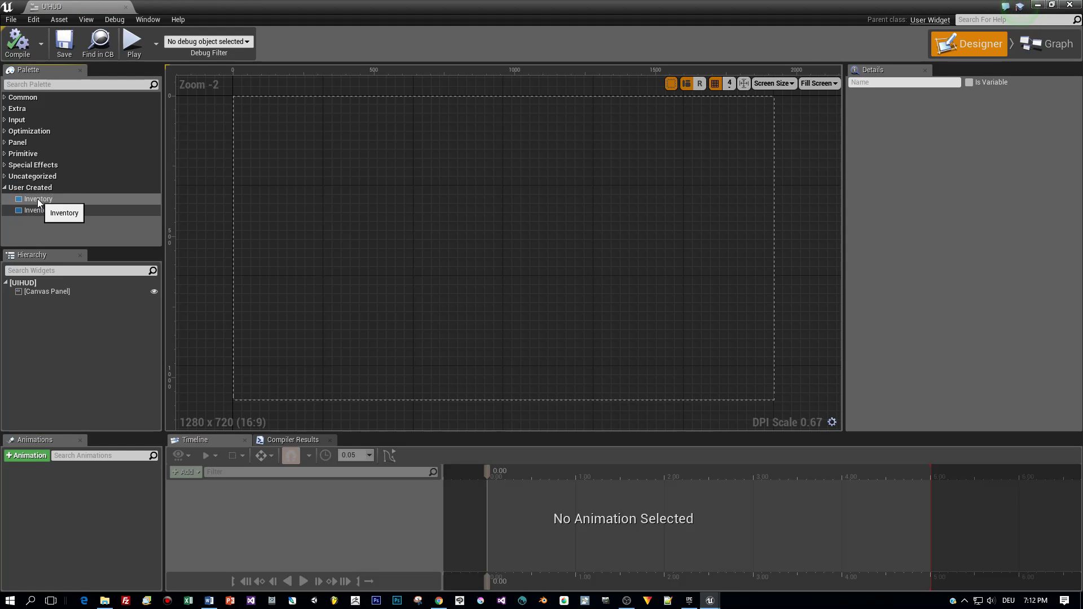
{"action": "left_click_drag", "start_coordinate": [37, 199], "coordinate": [661, 215]}
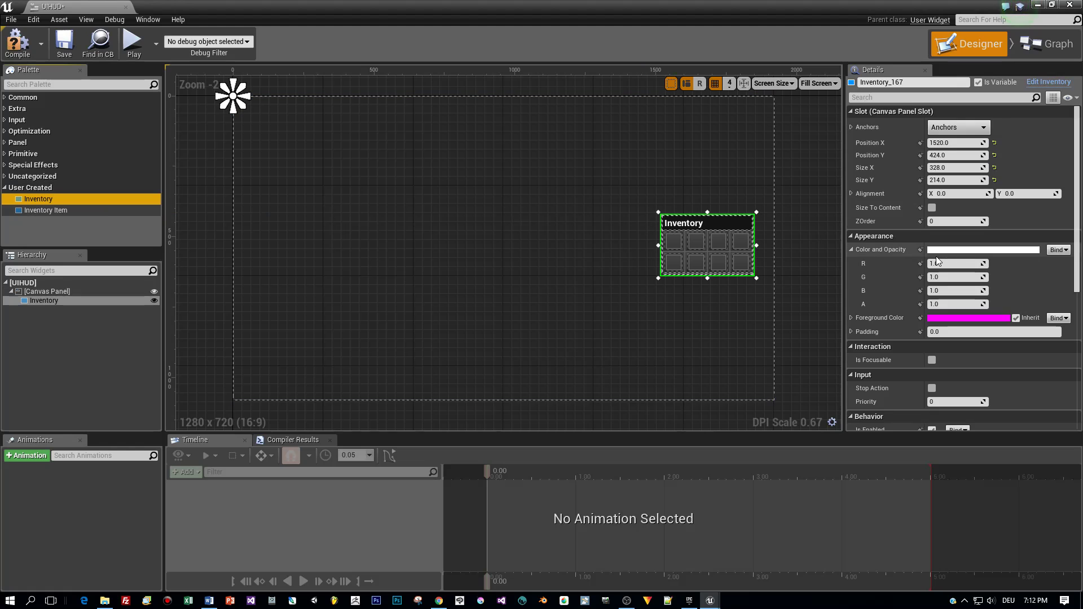
{"action": "left_click", "coordinate": [931, 207]}
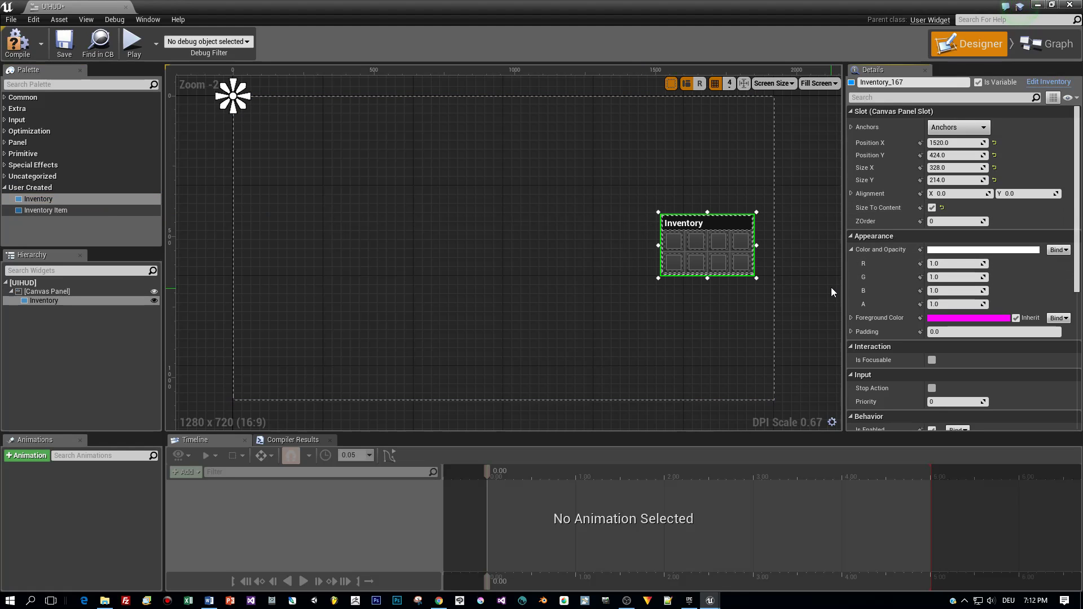
Step: Anchor the Inventory grid top-right, move it into that corner, and save UIHUD
{"action": "left_click", "coordinate": [971, 130]}
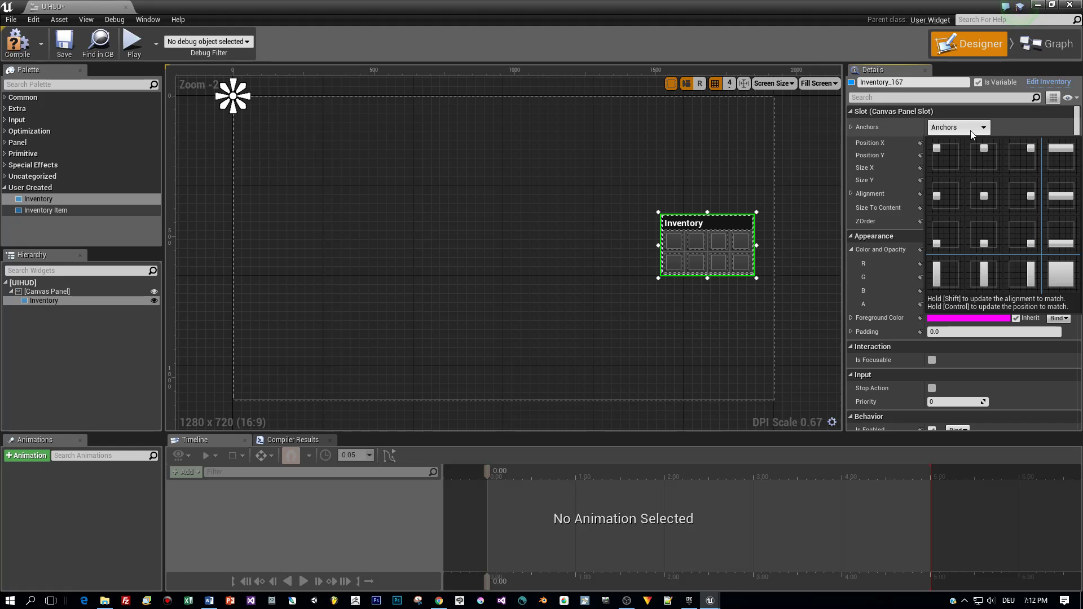
{"action": "left_click", "coordinate": [1018, 155]}
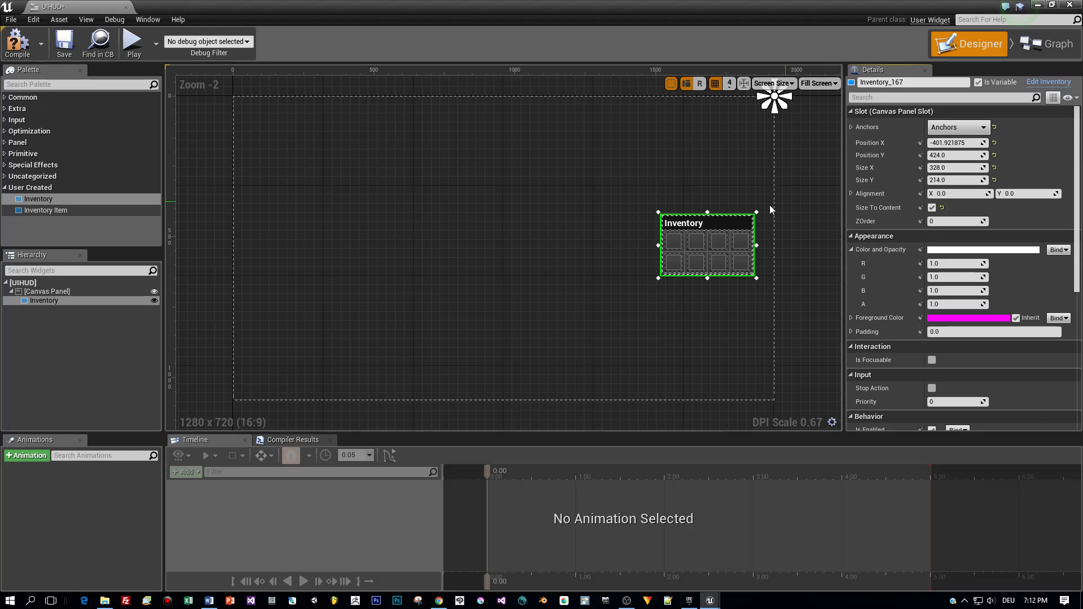
{"action": "left_click_drag", "start_coordinate": [723, 222], "coordinate": [736, 113]}
{"action": "scroll", "coordinate": [723, 256], "scroll_direction": "down", "scroll_amount": 2}
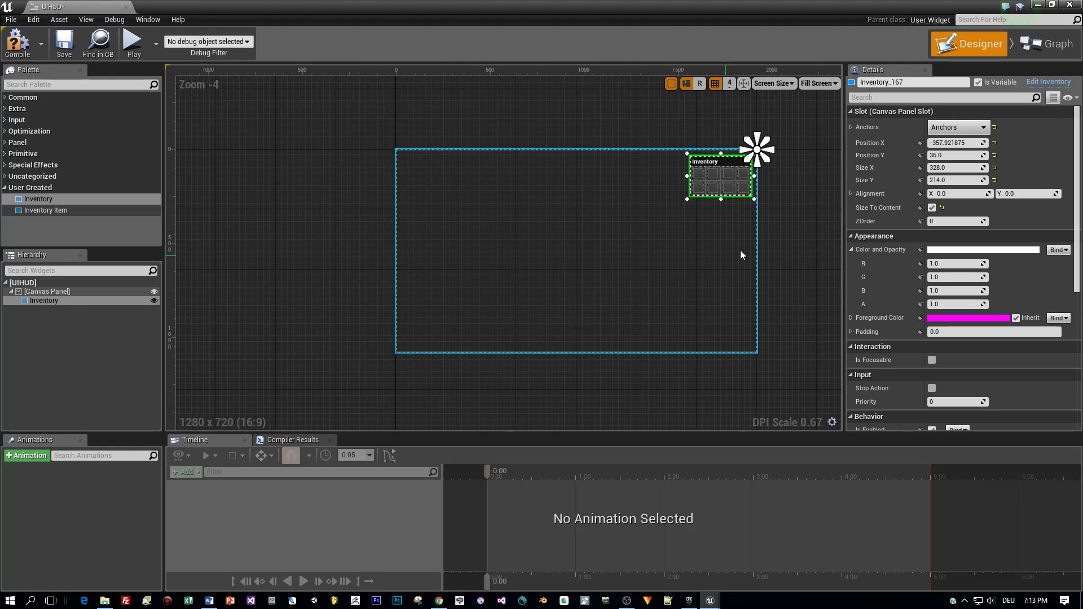
{"action": "left_click", "coordinate": [63, 42]}
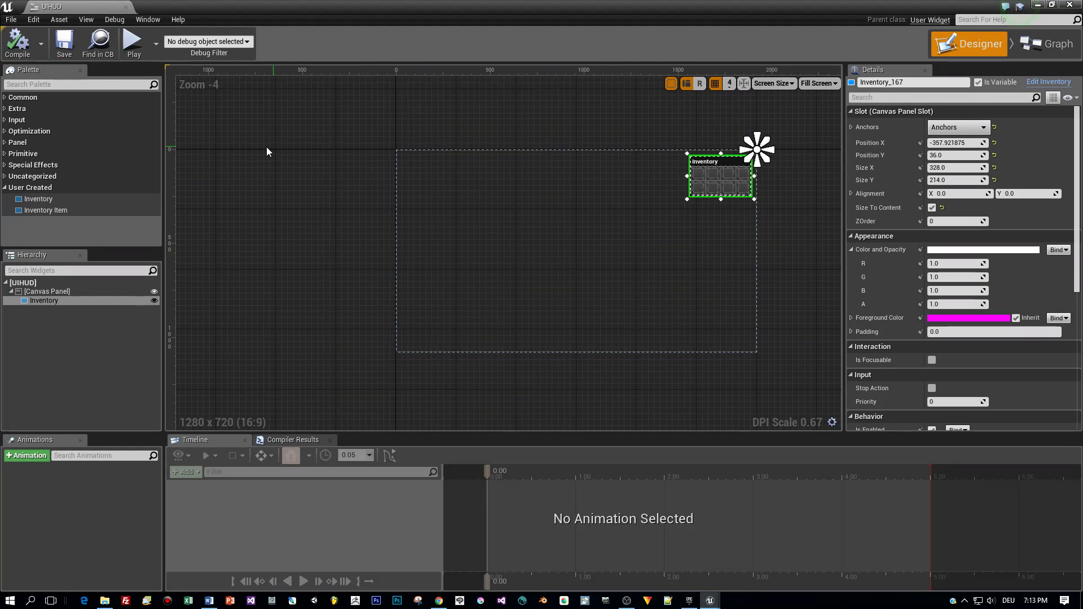
{"action": "left_click", "coordinate": [1073, 7]}
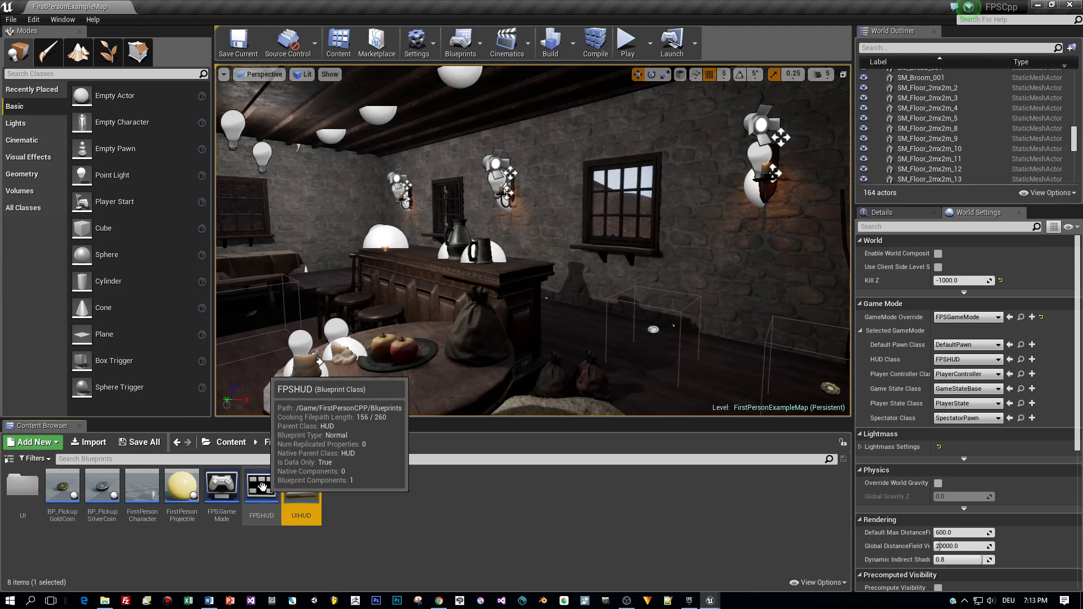
Step: Open FPSHUD's Event Graph and drag a new execution link from Event BeginPlay
{"action": "double_click", "coordinate": [262, 486]}
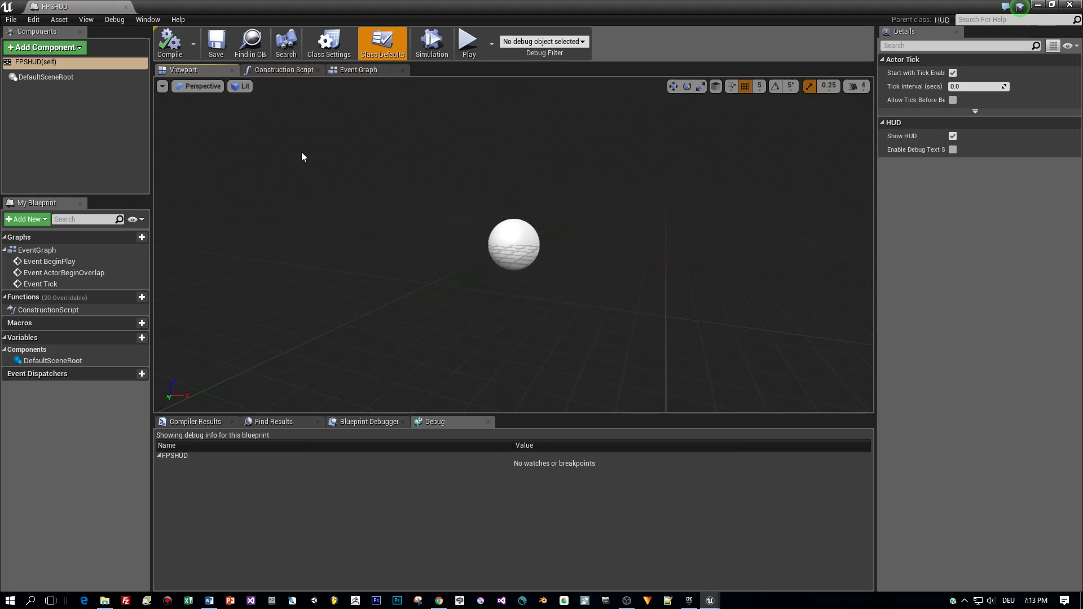
{"action": "left_click", "coordinate": [273, 72]}
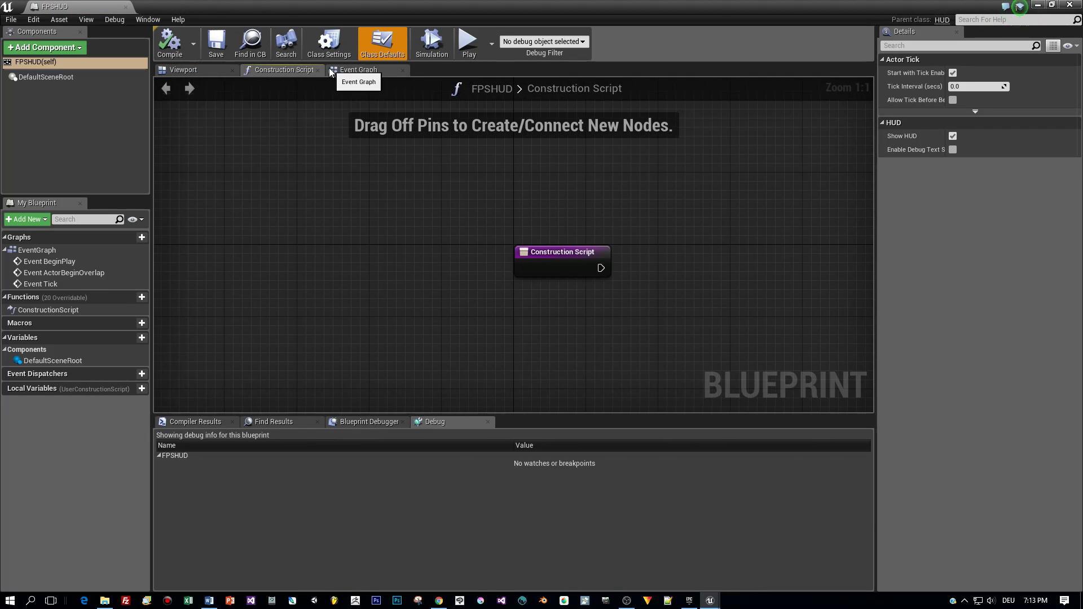
{"action": "left_click", "coordinate": [355, 70]}
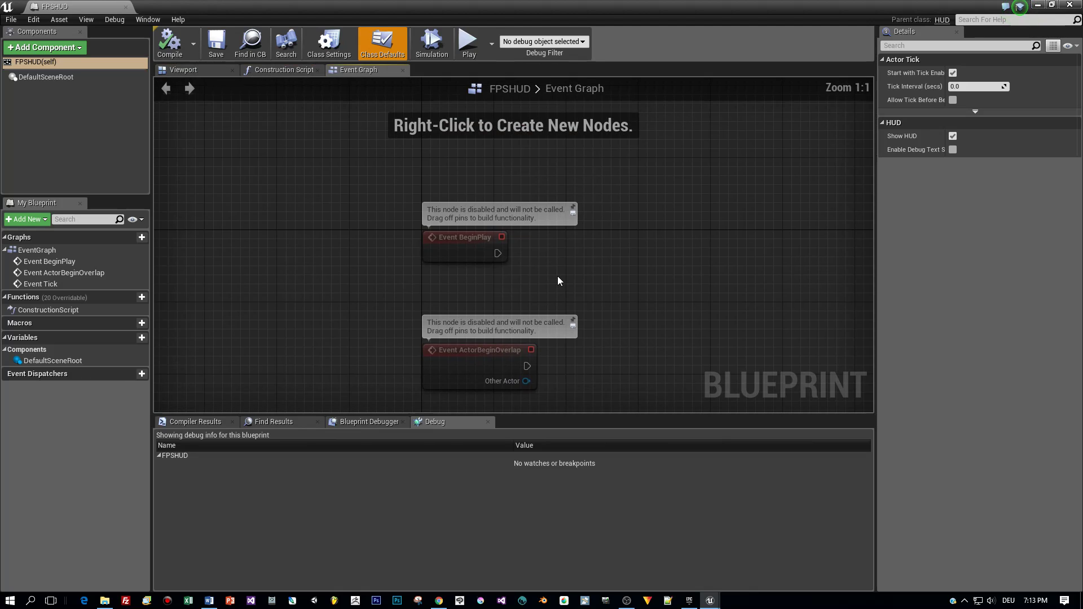
{"action": "left_click_drag", "start_coordinate": [498, 253], "coordinate": [615, 228]}
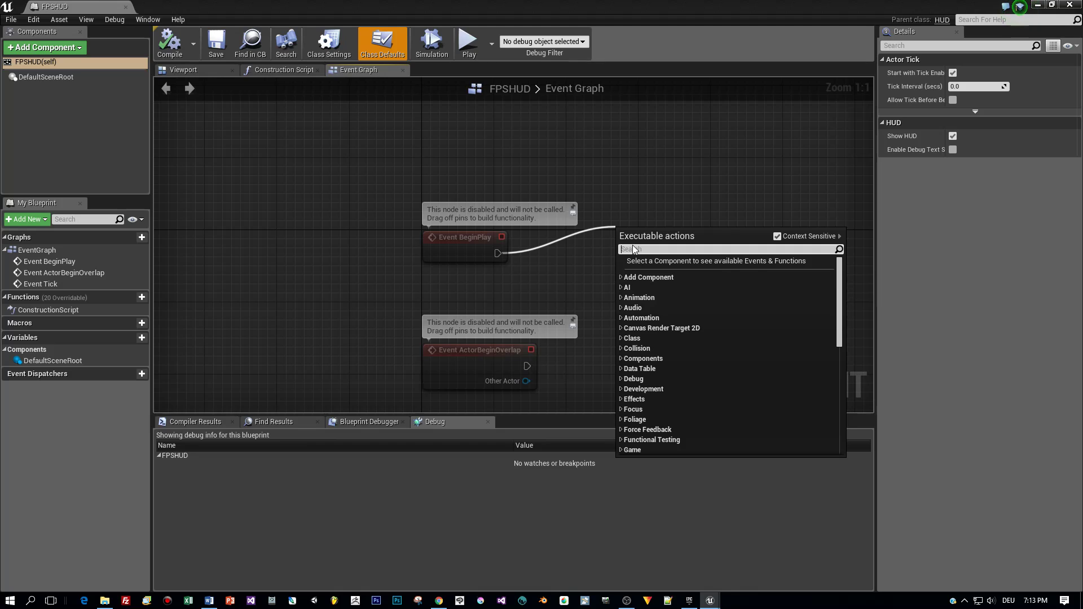
Step: Add a Create Widget node after Event BeginPlay with its Class set to UIHUD
{"action": "type", "text": "Create w"}
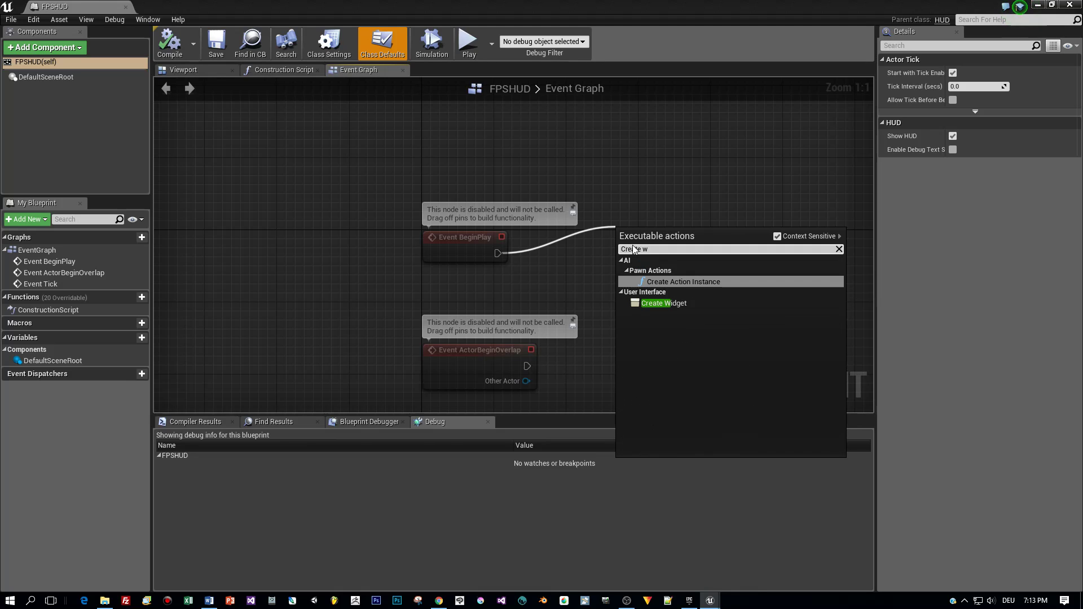
{"action": "left_click", "coordinate": [668, 303]}
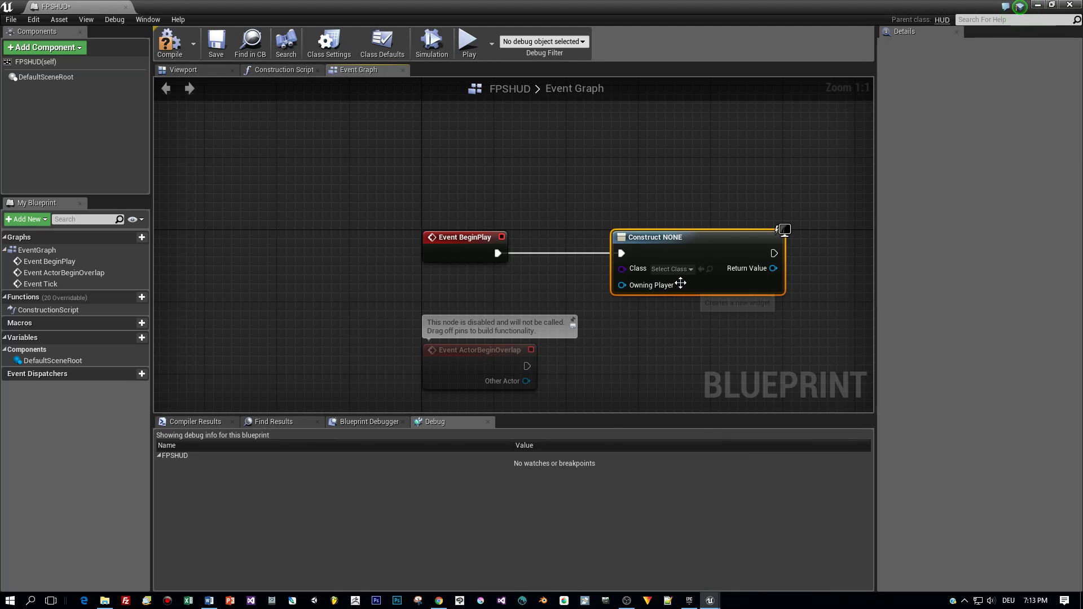
{"action": "left_click", "coordinate": [684, 269]}
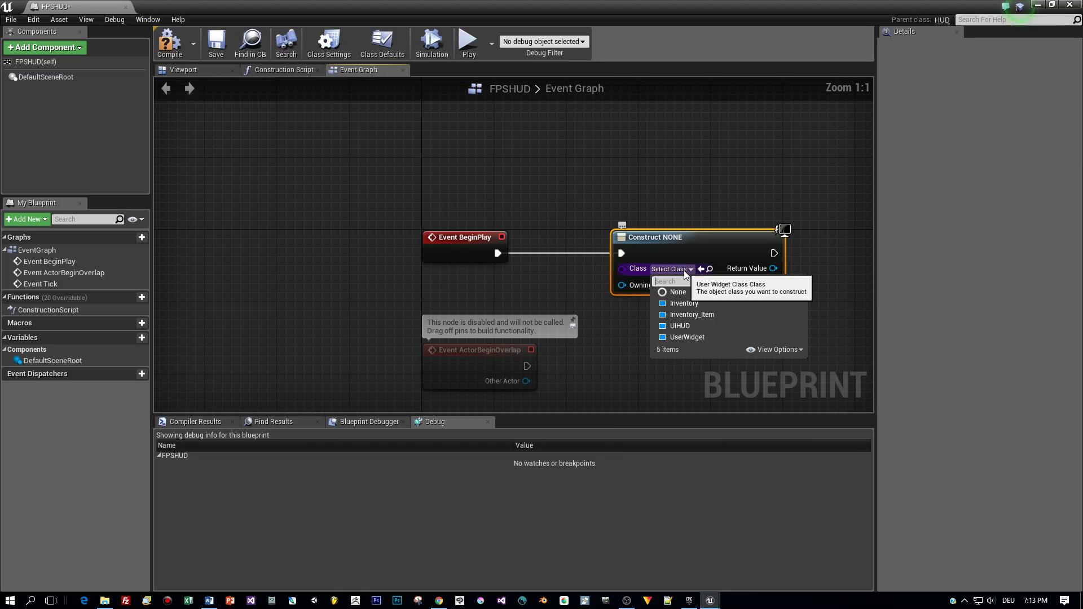
{"action": "left_click", "coordinate": [676, 326]}
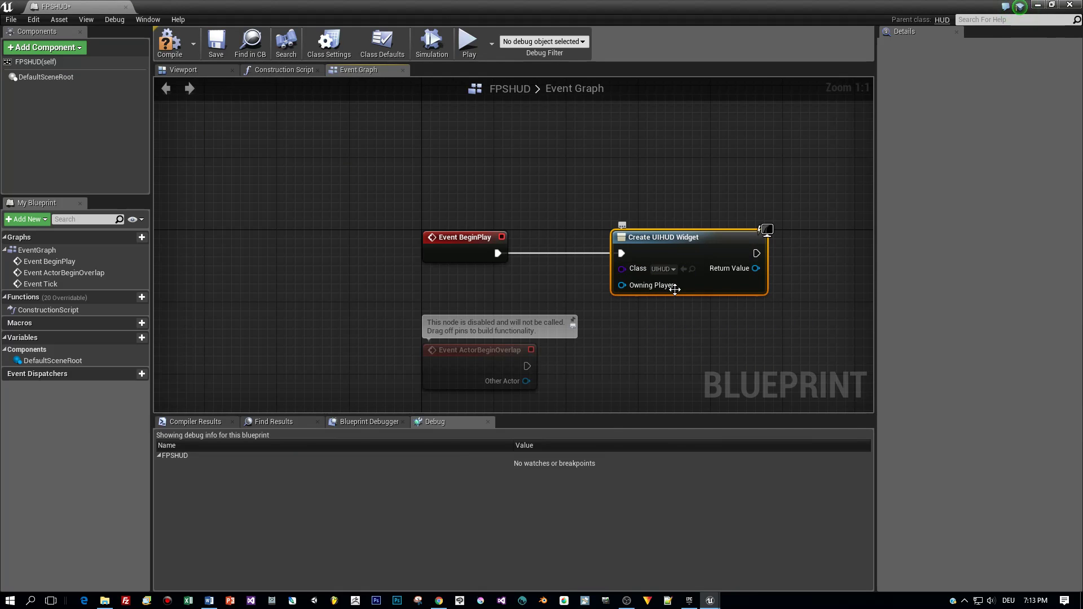
{"action": "scroll", "coordinate": [676, 287], "scroll_direction": "down", "scroll_amount": 1}
{"action": "right_click_drag", "start_coordinate": [750, 309], "coordinate": [540, 283]}
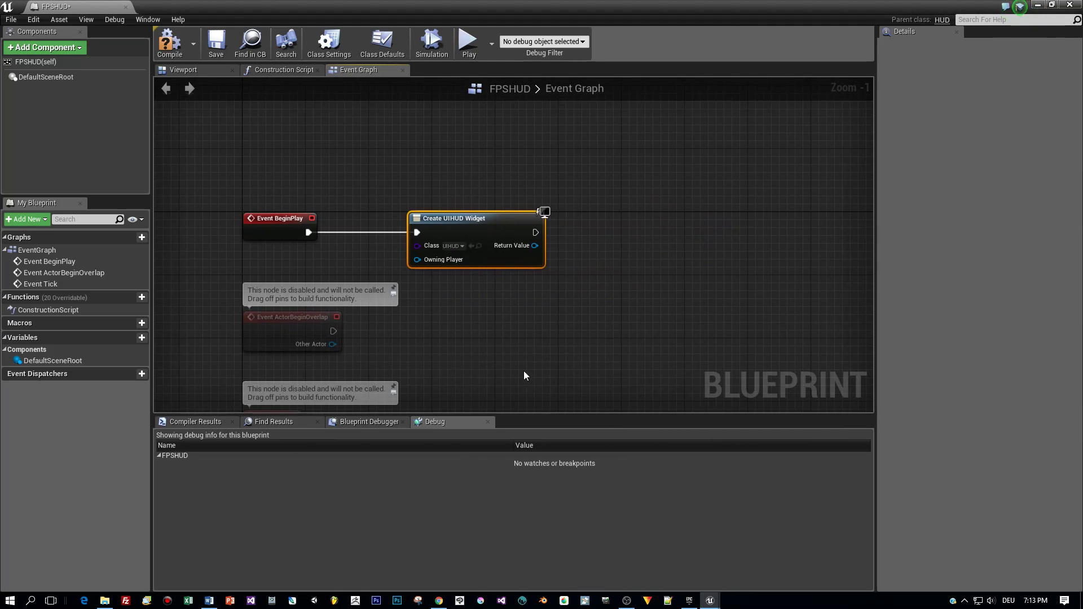
{"action": "scroll", "coordinate": [552, 331], "scroll_direction": "up", "scroll_amount": 1}
Step: Chain Add to Viewport with the created widget as target, then save and compile
{"action": "left_click_drag", "start_coordinate": [534, 218], "coordinate": [620, 207]}
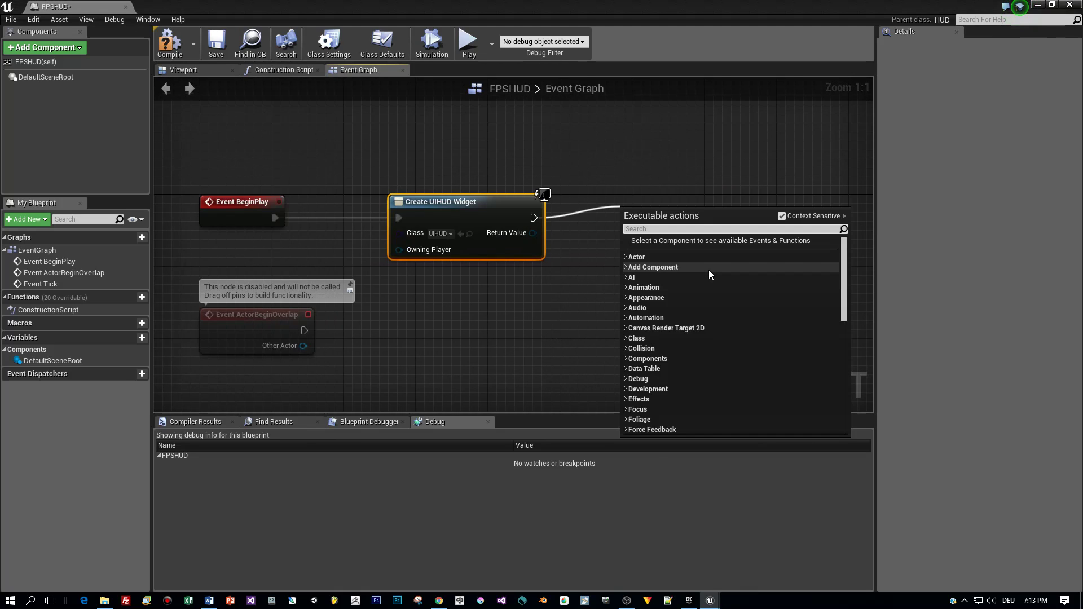
{"action": "type", "text": "add to"}
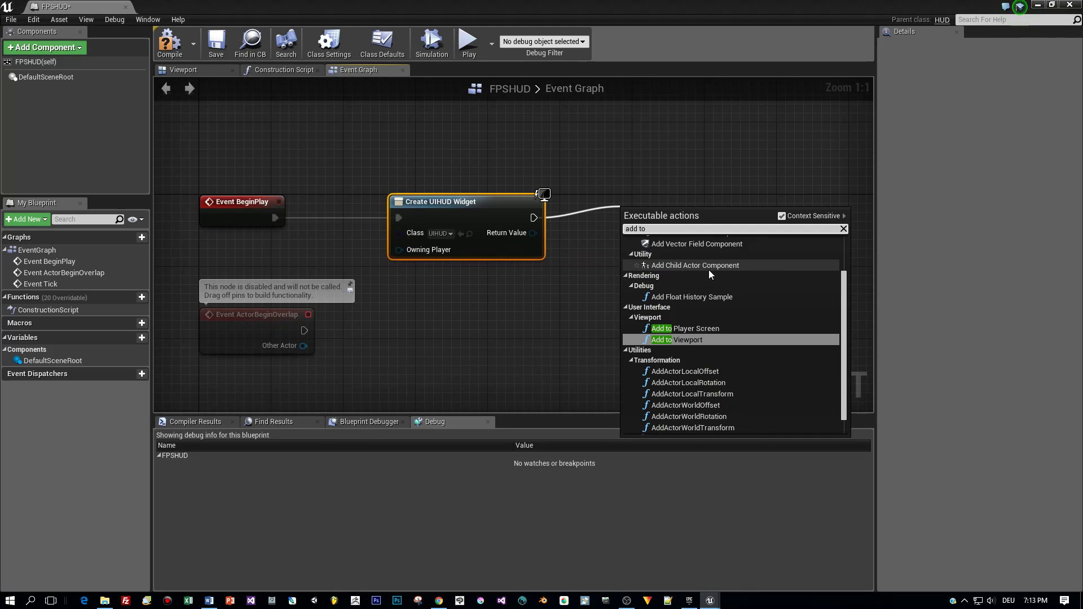
{"action": "left_click", "coordinate": [683, 339]}
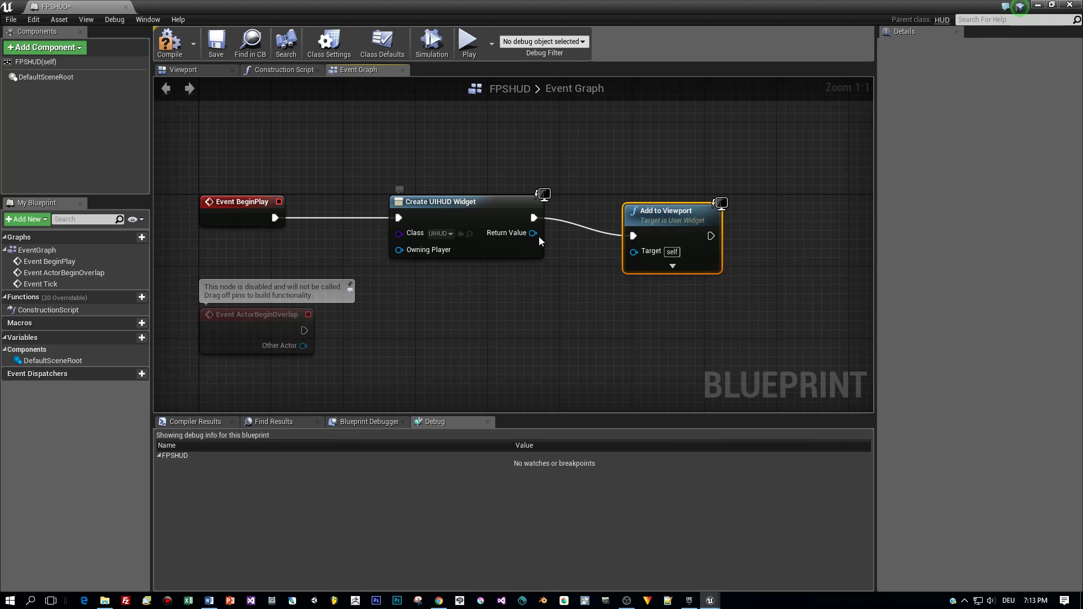
{"action": "left_click_drag", "start_coordinate": [533, 233], "coordinate": [635, 252]}
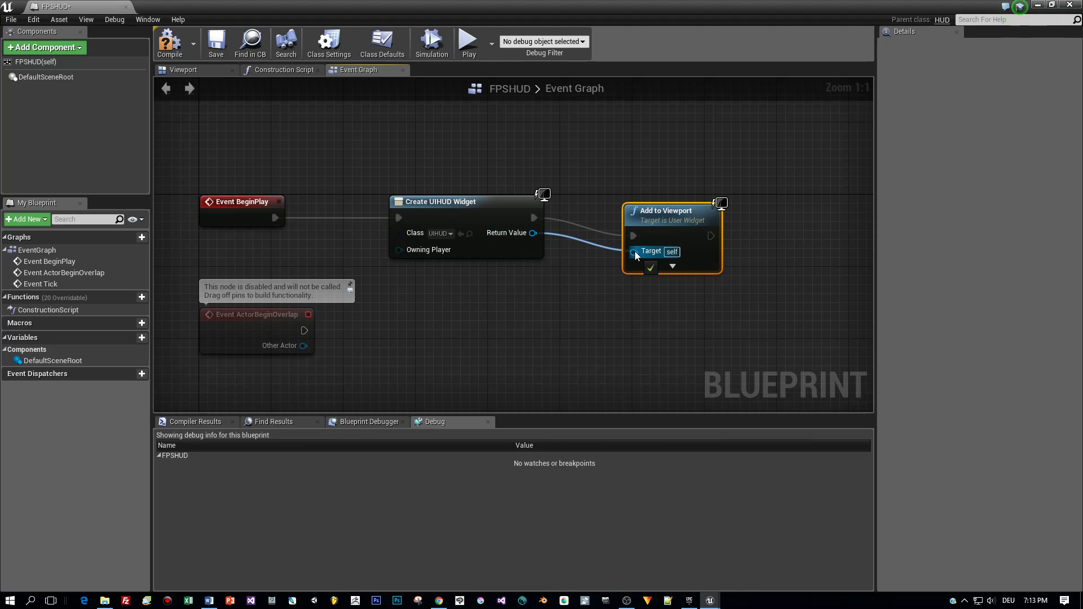
{"action": "key", "text": "ctrl+s"}
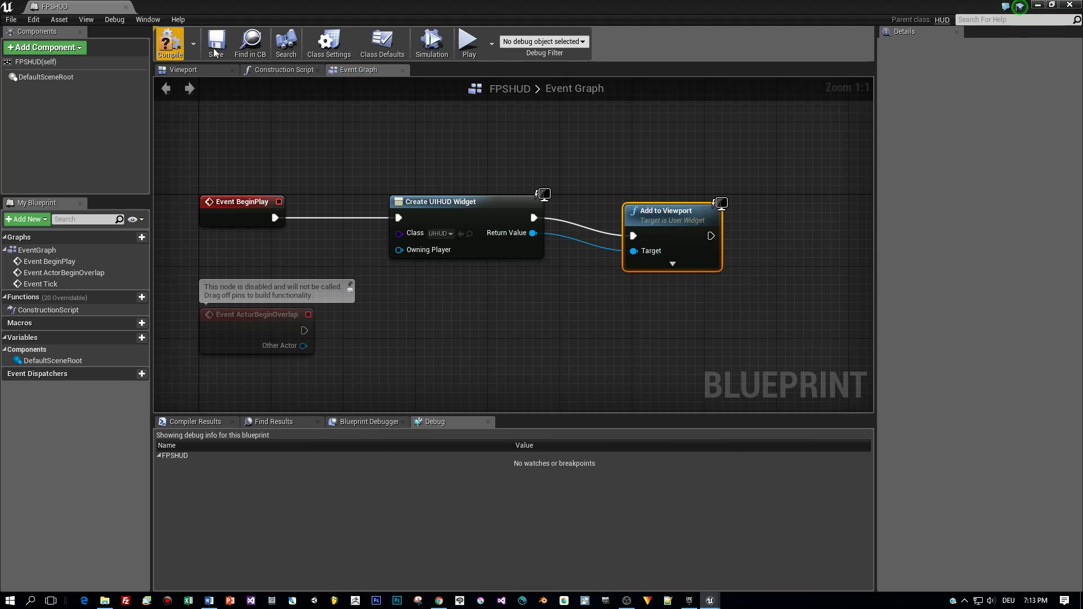
{"action": "left_click", "coordinate": [181, 50]}
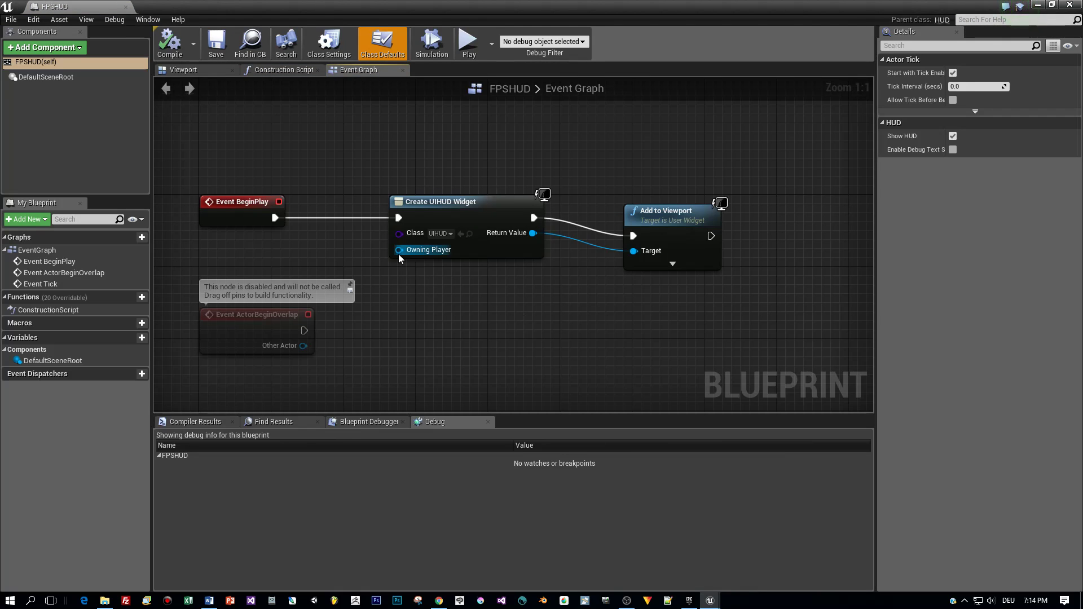
Step: Feed the widget's Owning Player from a Get Player Controller node, then save and compile FPSHUD
{"action": "right_click_drag", "start_coordinate": [437, 311], "coordinate": [528, 299]}
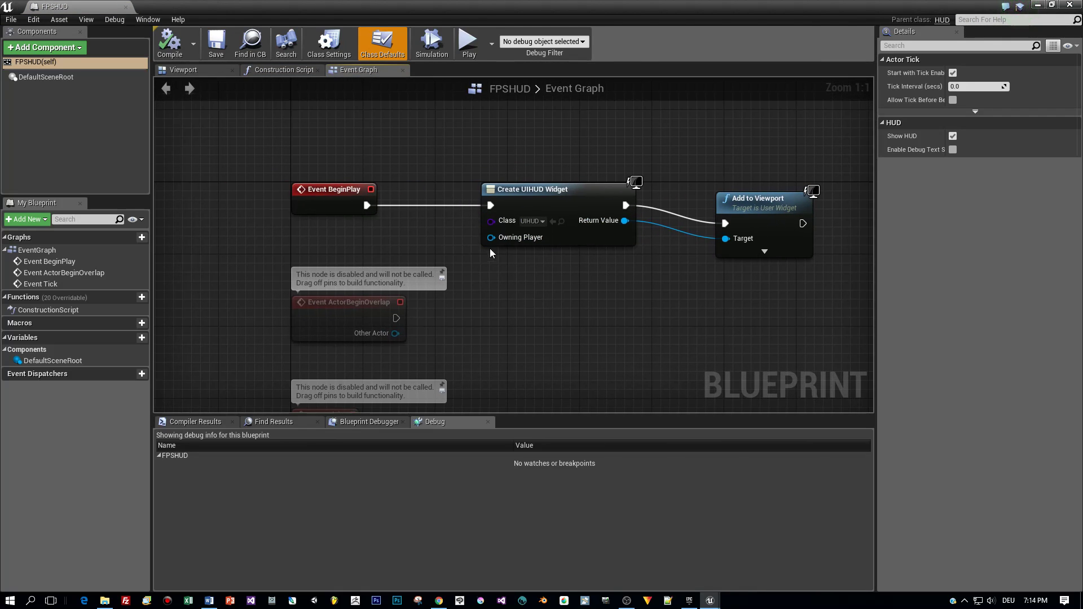
{"action": "left_click_drag", "start_coordinate": [491, 238], "coordinate": [468, 295]}
{"action": "type", "text": "get pl"}
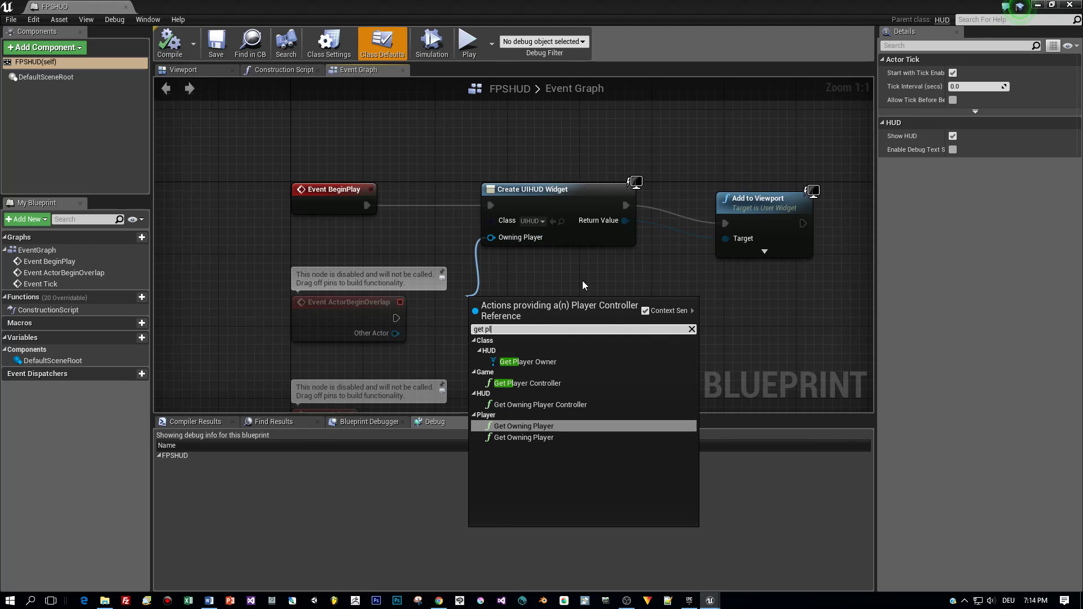
{"action": "left_click", "coordinate": [543, 383]}
{"action": "left_click_drag", "start_coordinate": [540, 312], "coordinate": [540, 321]}
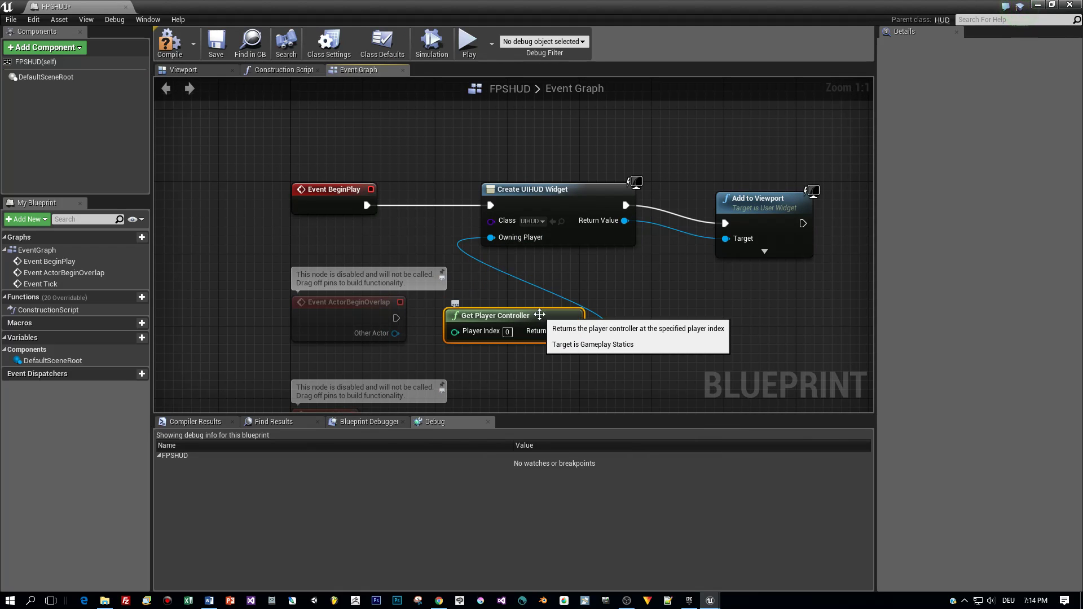
{"action": "key", "text": "ctrl+s"}
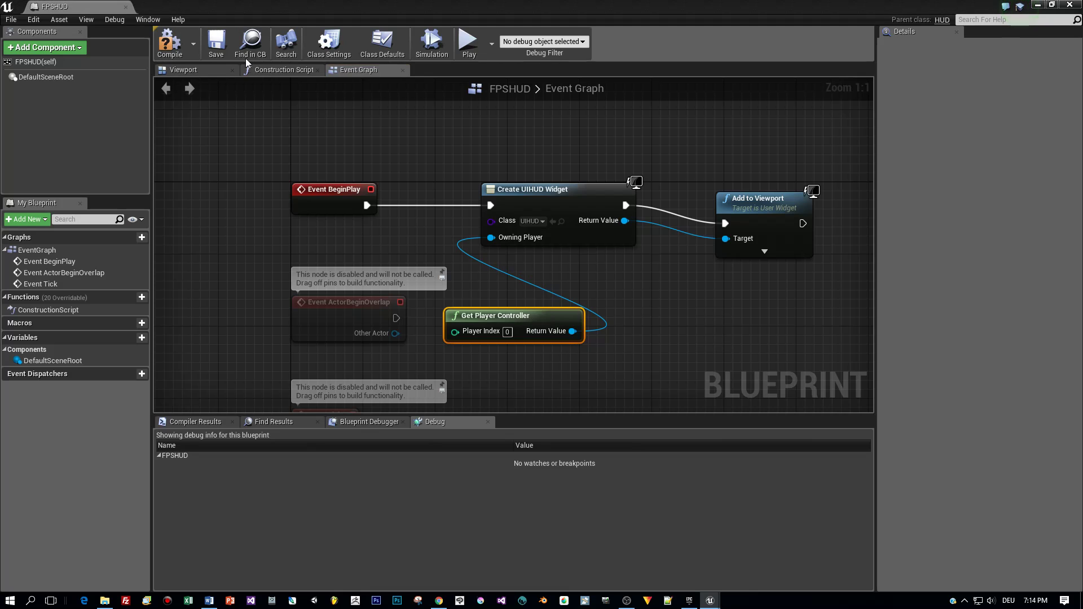
{"action": "left_click", "coordinate": [170, 43]}
{"action": "key", "text": "alt+Tab"}
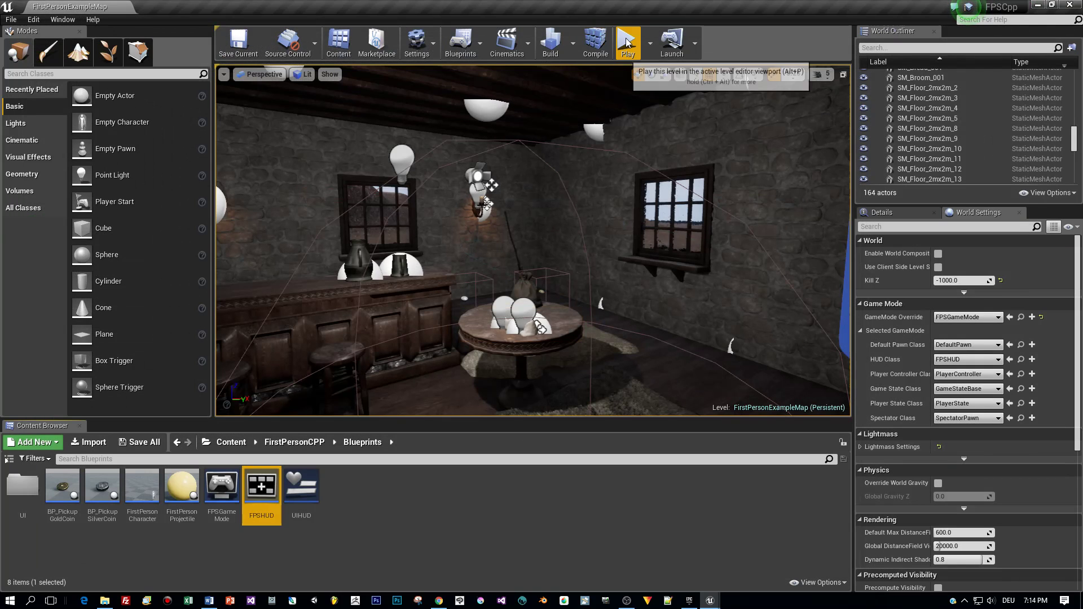
{"action": "left_click", "coordinate": [626, 43]}
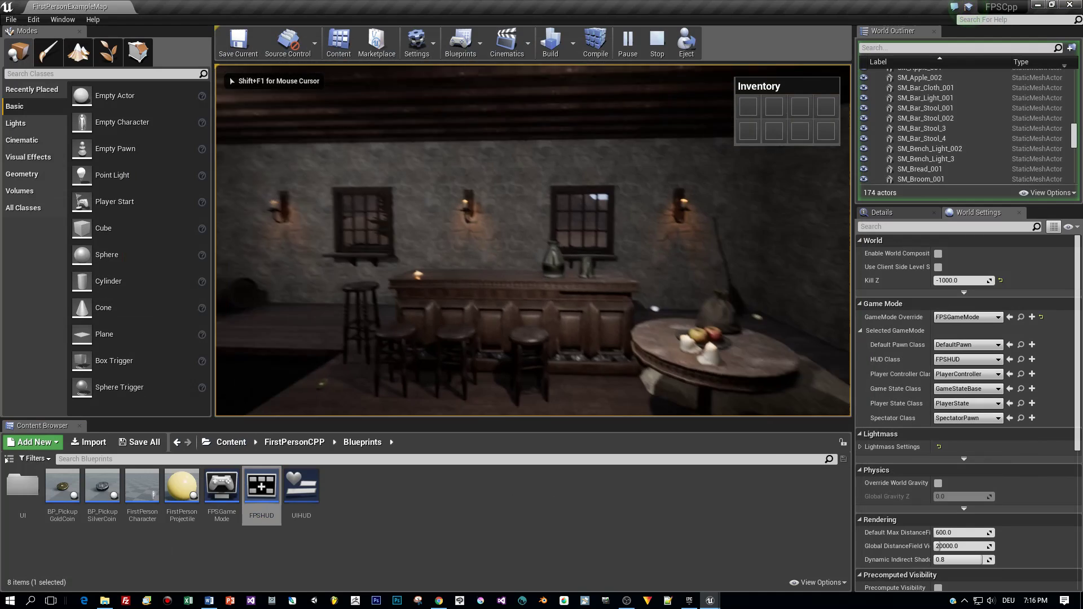
{"action": "key", "text": "a"}
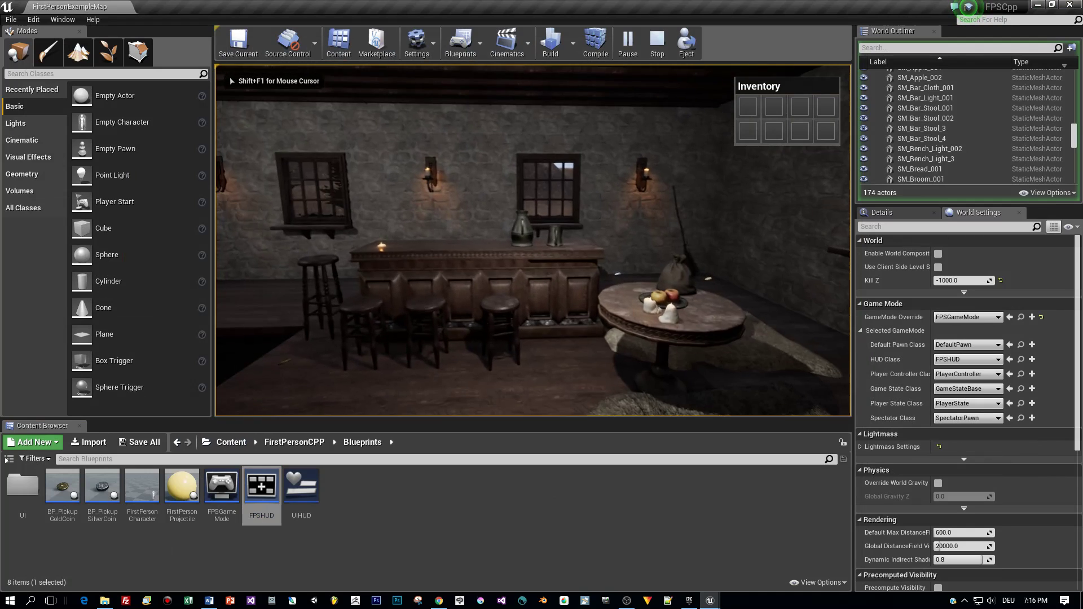
{"action": "key", "text": "w"}
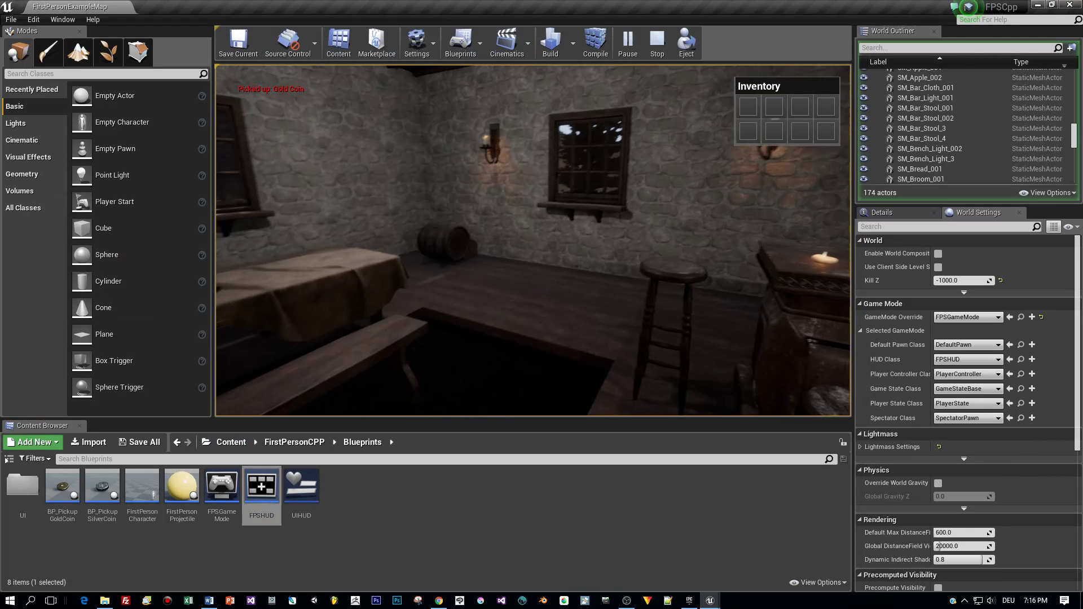
{"action": "key", "text": "w"}
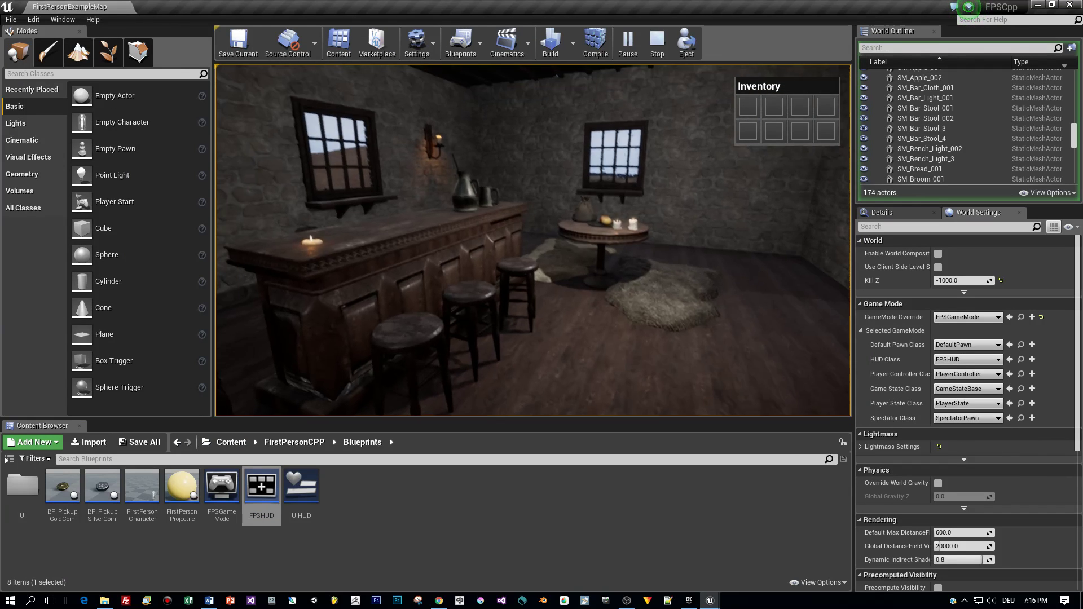
{"action": "key", "text": "w"}
{"action": "key", "text": "w"}
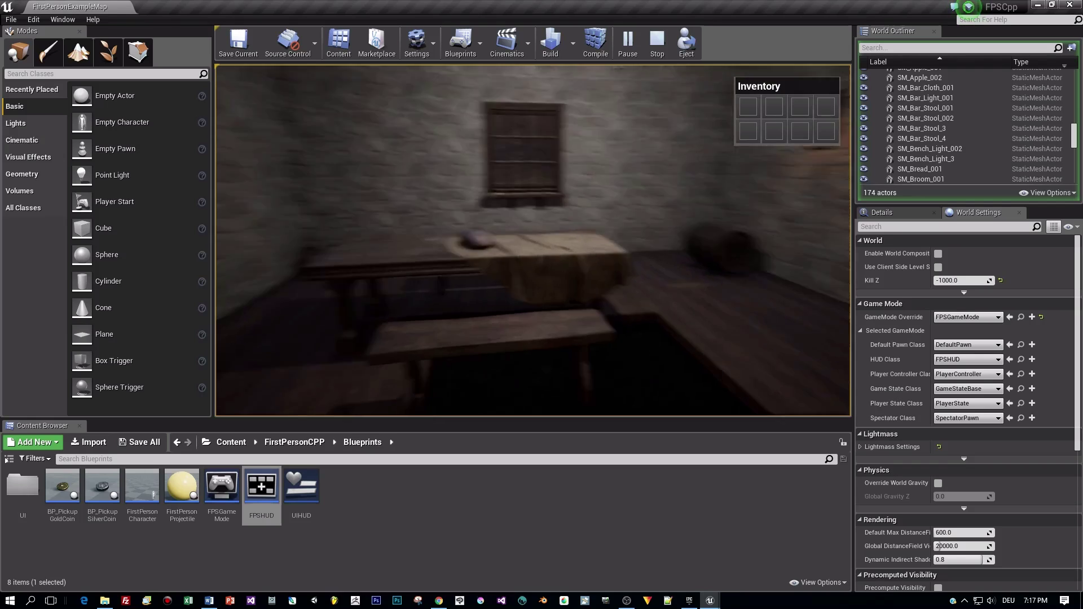
{"action": "key", "text": "Escape"}
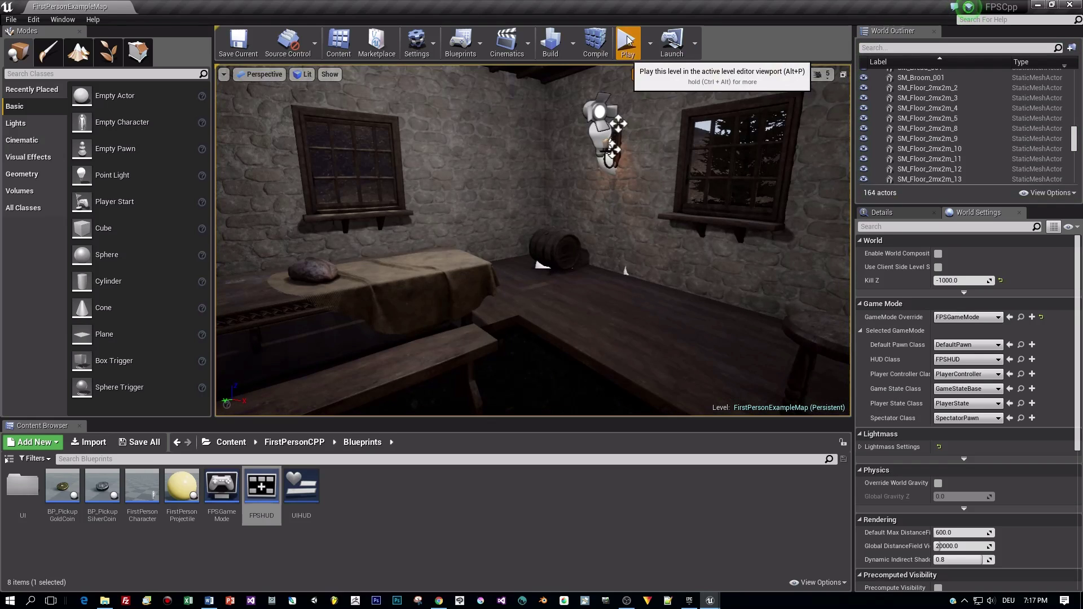
Step: Play the level and walk outside, then back through the tavern collecting a gold coin
{"action": "left_click", "coordinate": [626, 41]}
{"action": "key", "text": "w"}
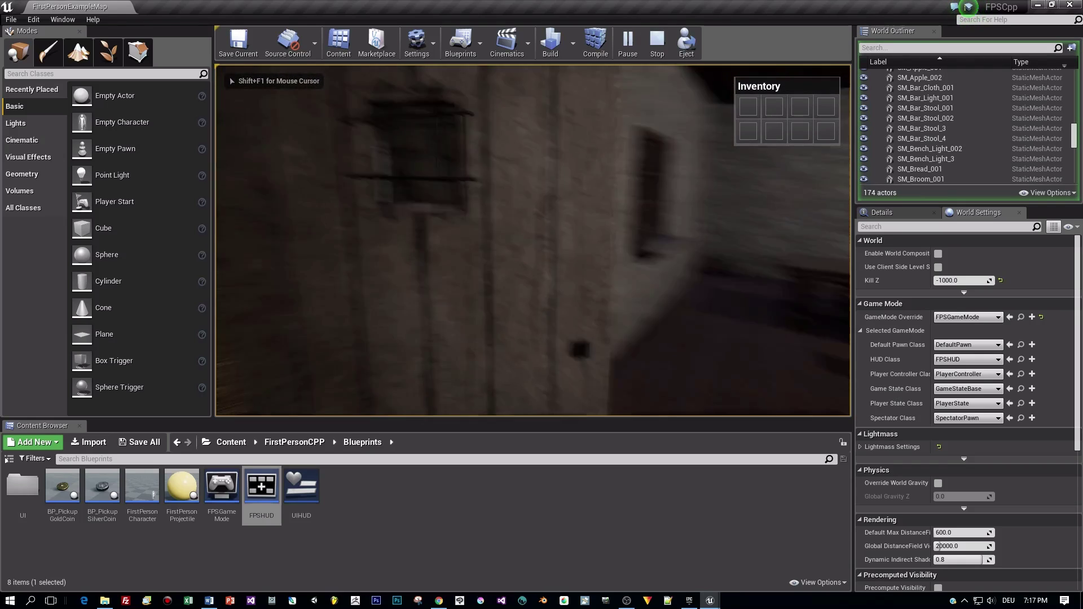
{"action": "key", "text": "w"}
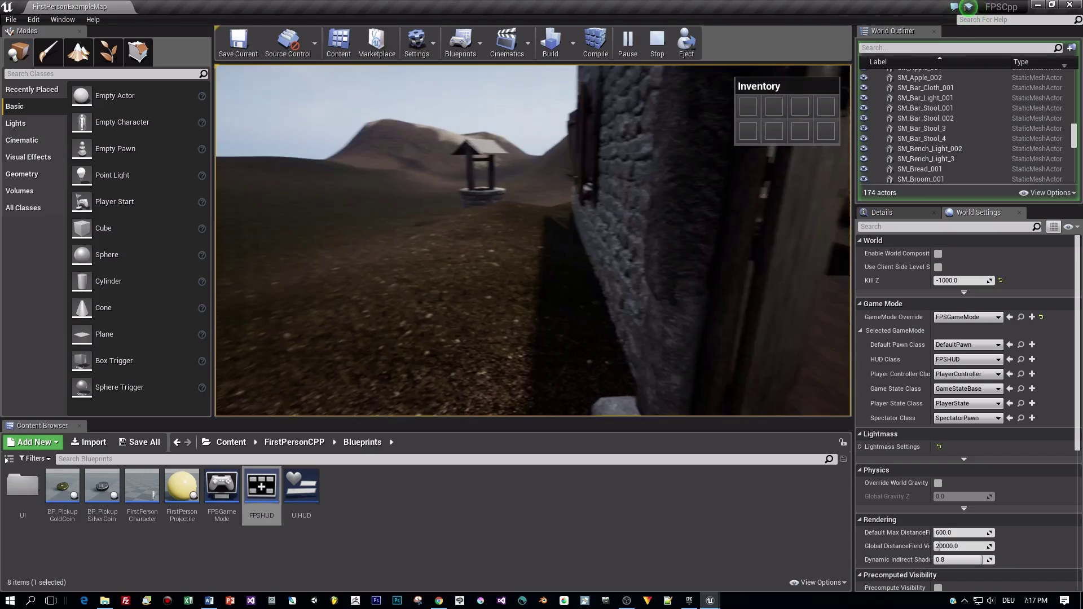
{"action": "key", "text": "w"}
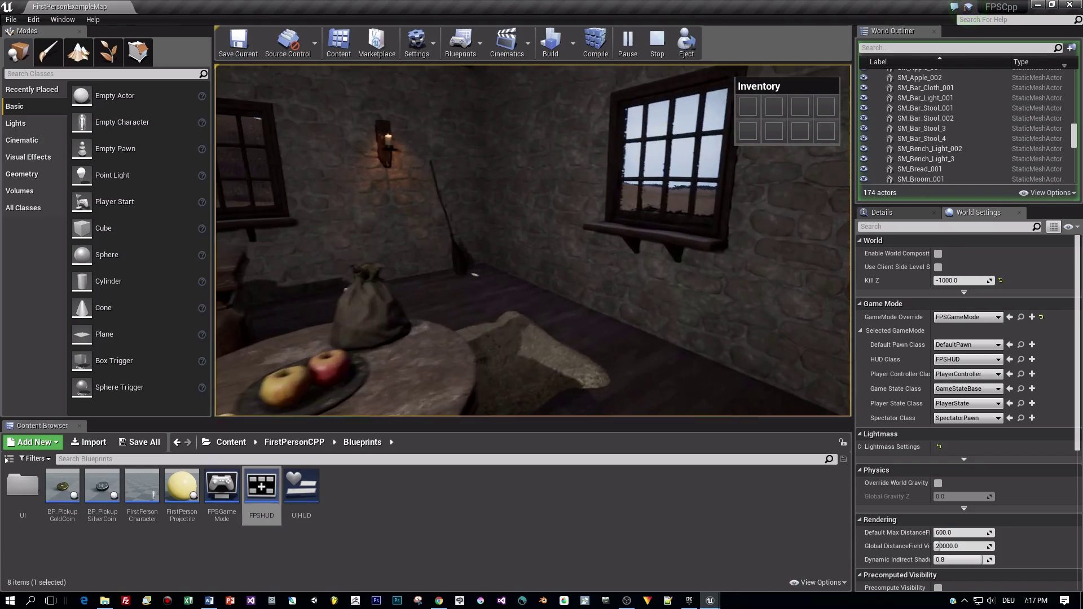
{"action": "key", "text": "w"}
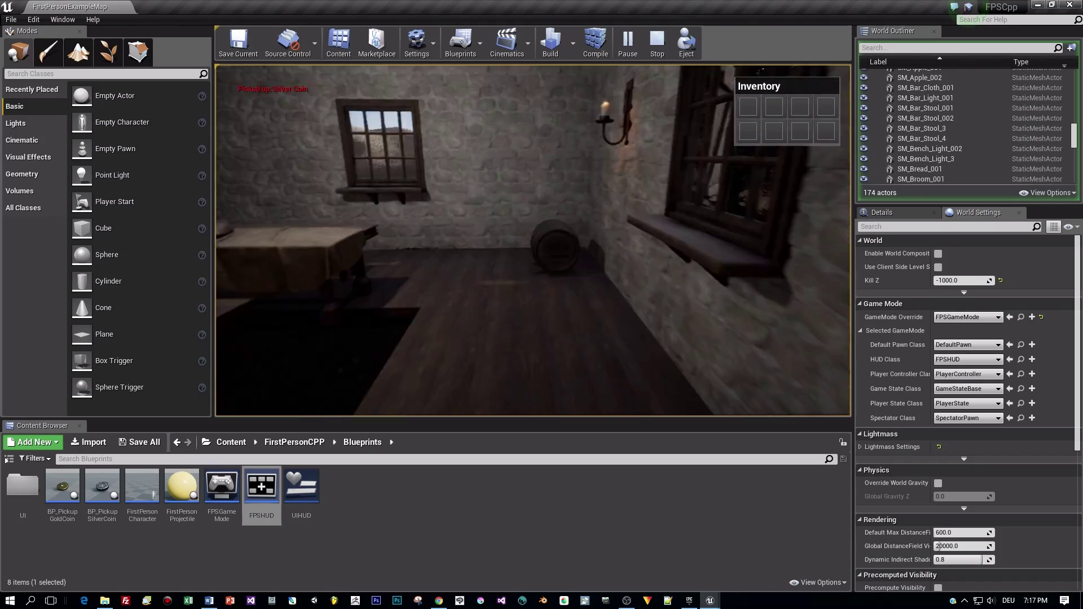